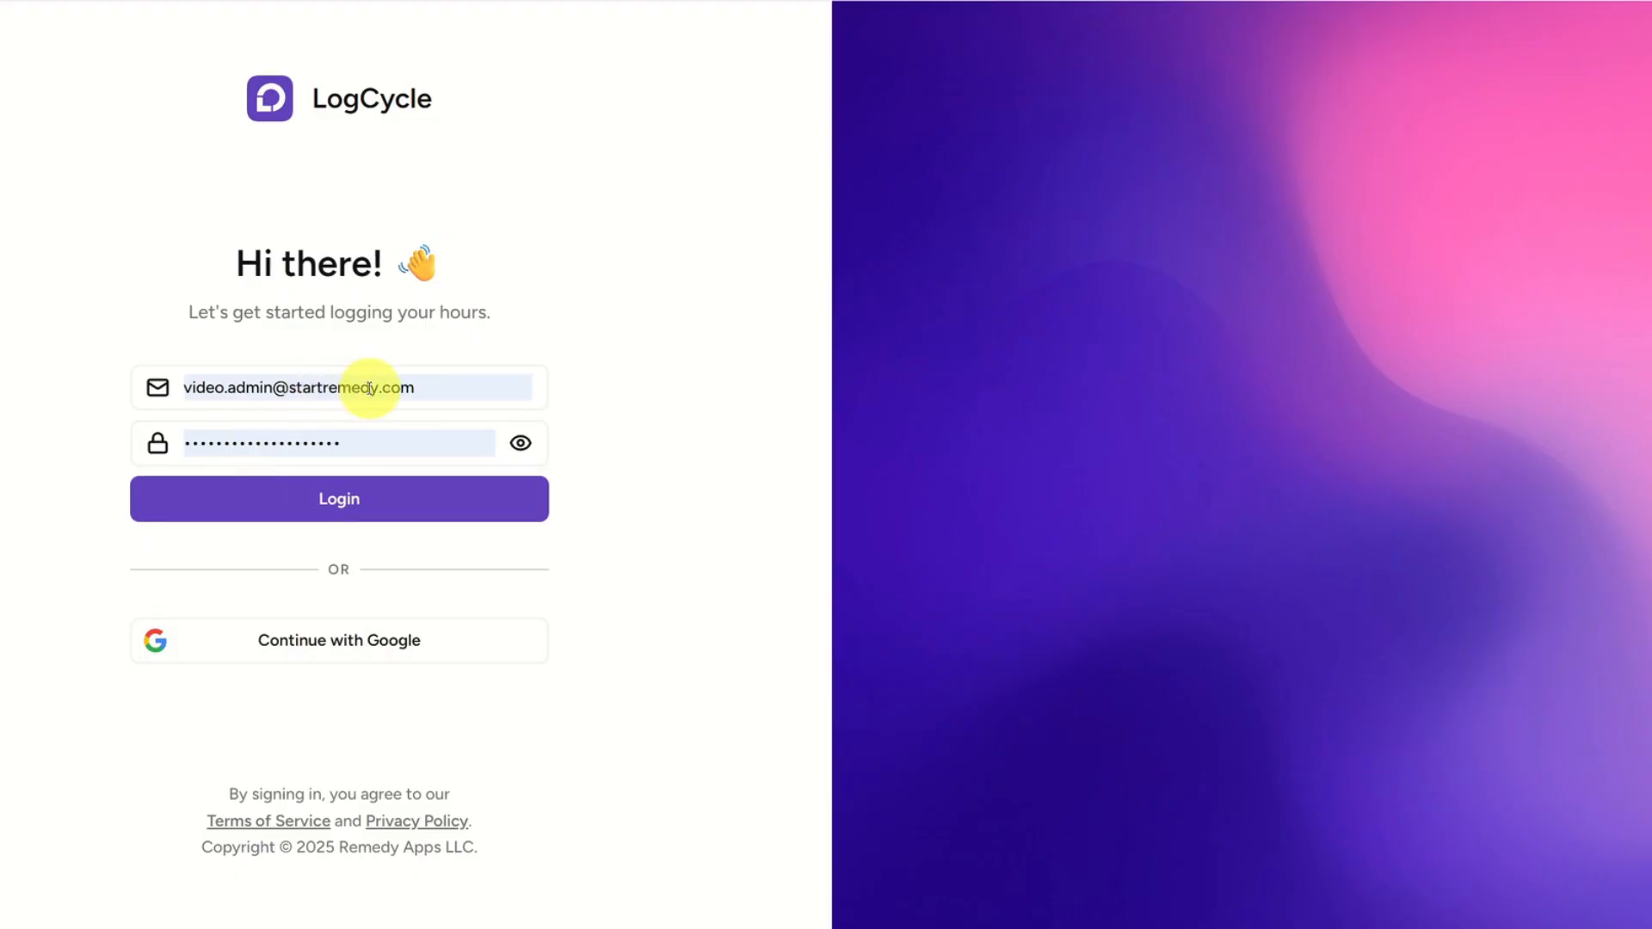
Log in with the prefilled admin credentials and look over the dashboard's hour totals, logs and groups.
{"action": "left_click", "coordinate": [402, 499]}
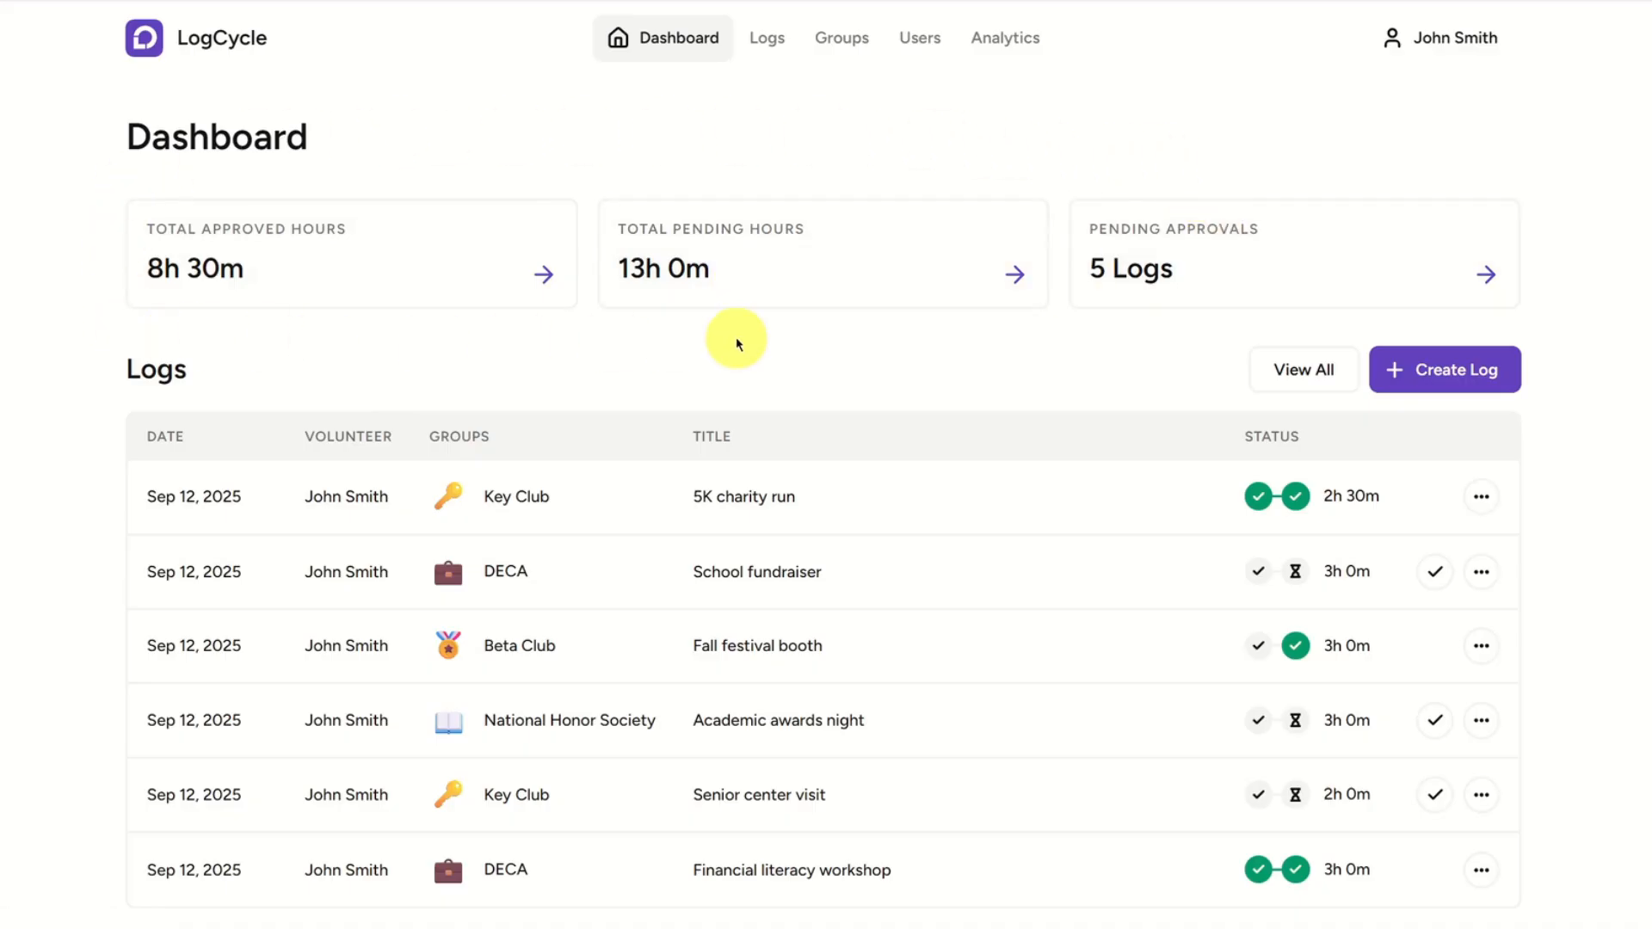
{"action": "scroll", "coordinate": [711, 350], "scroll_direction": "down", "scroll_amount": 1}
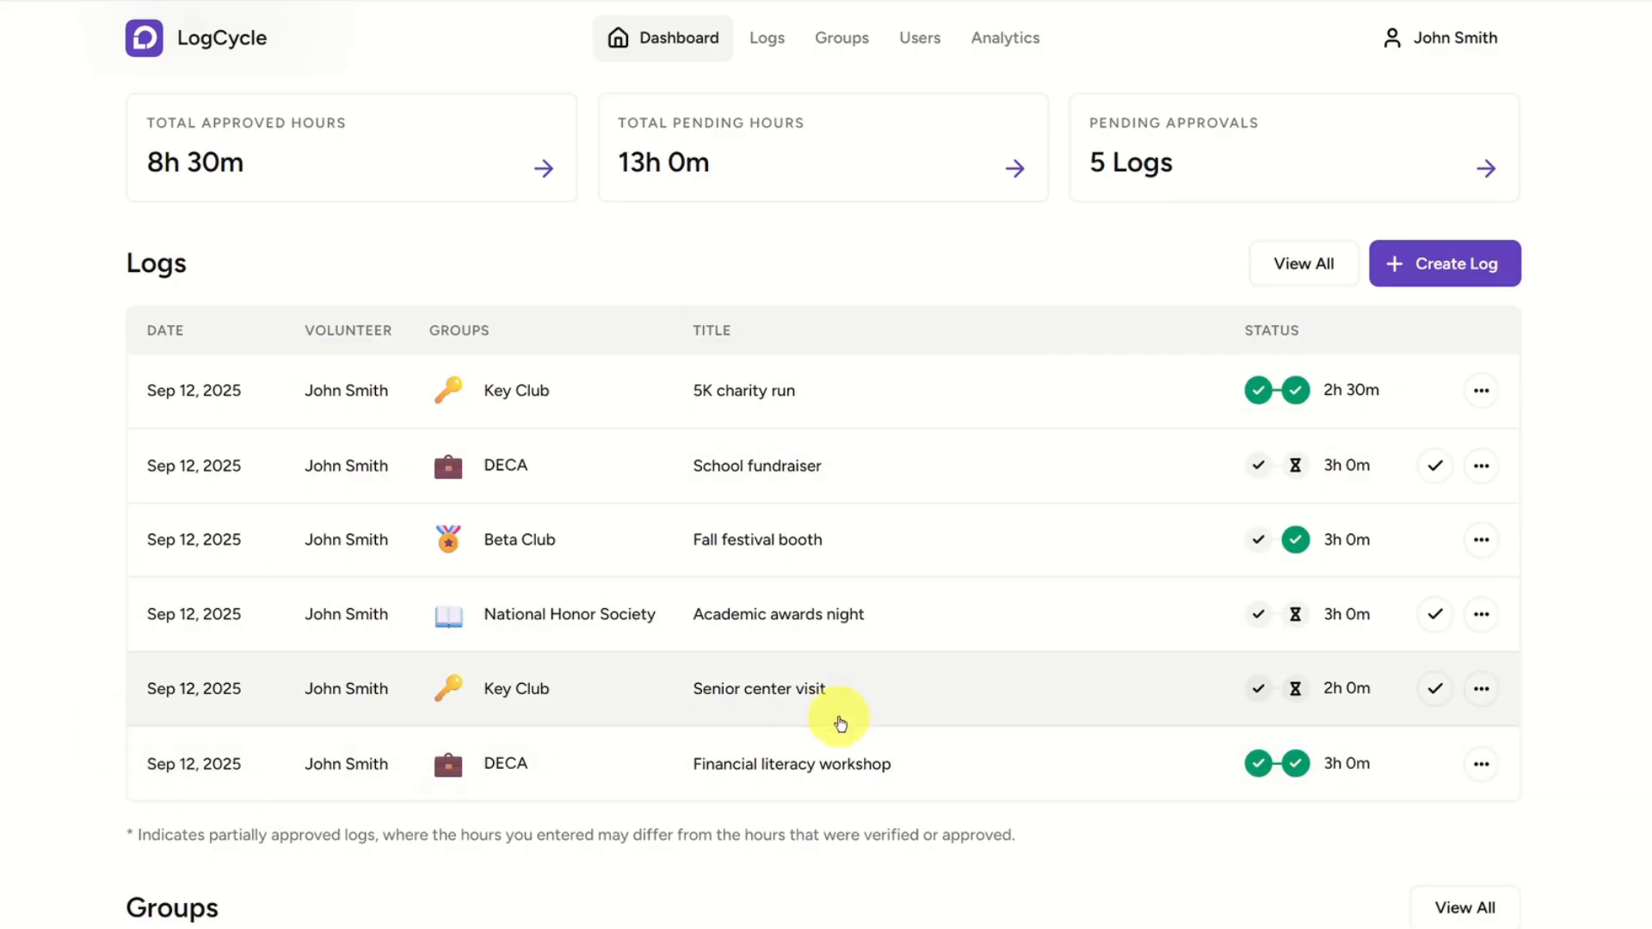
{"action": "scroll", "coordinate": [849, 694], "scroll_direction": "down", "scroll_amount": 4}
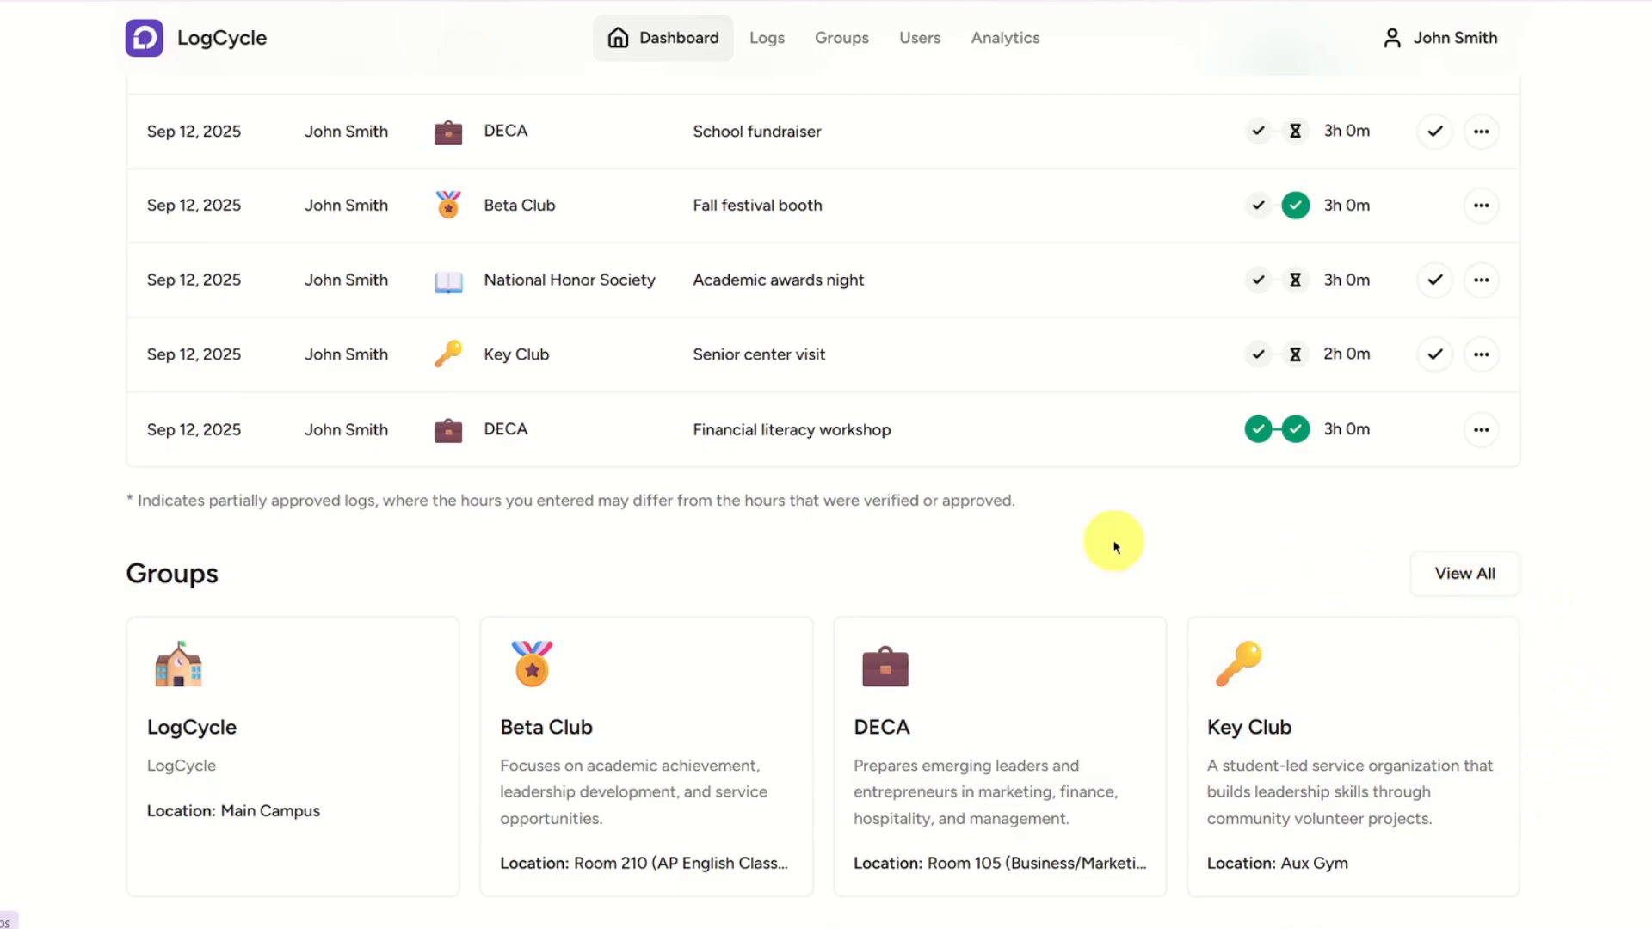
{"action": "scroll", "coordinate": [793, 543], "scroll_direction": "up", "scroll_amount": 4}
{"action": "scroll", "coordinate": [796, 547], "scroll_direction": "up", "scroll_amount": 2}
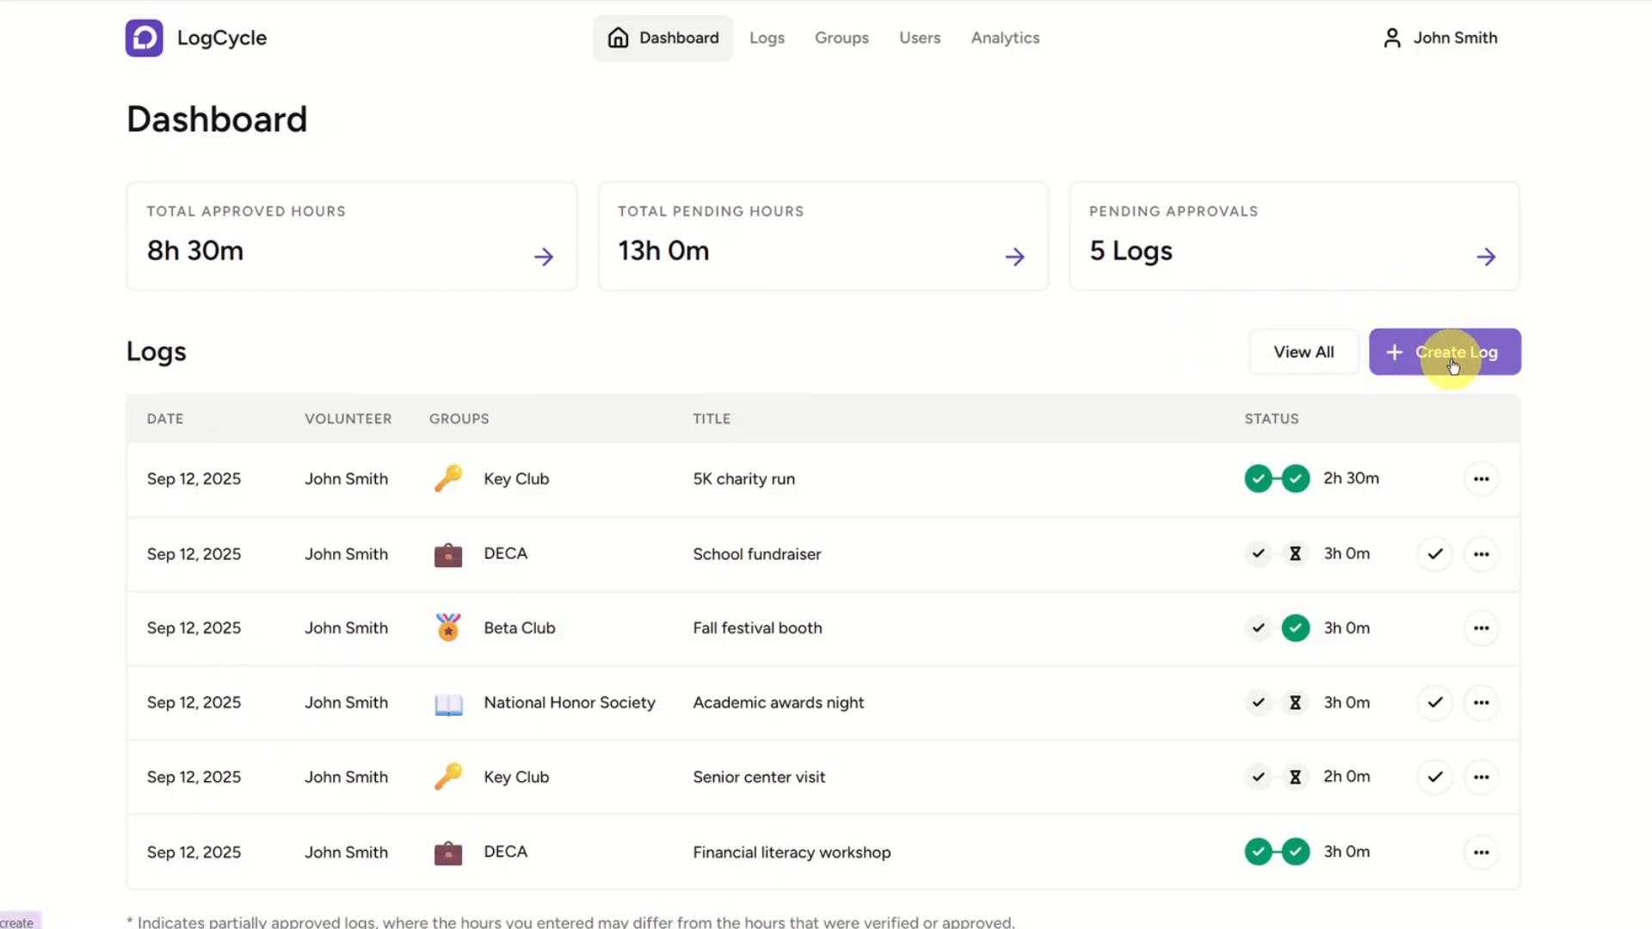
Start a new volunteer log and set its duration to 2 hours.
{"action": "left_click", "coordinate": [1453, 363]}
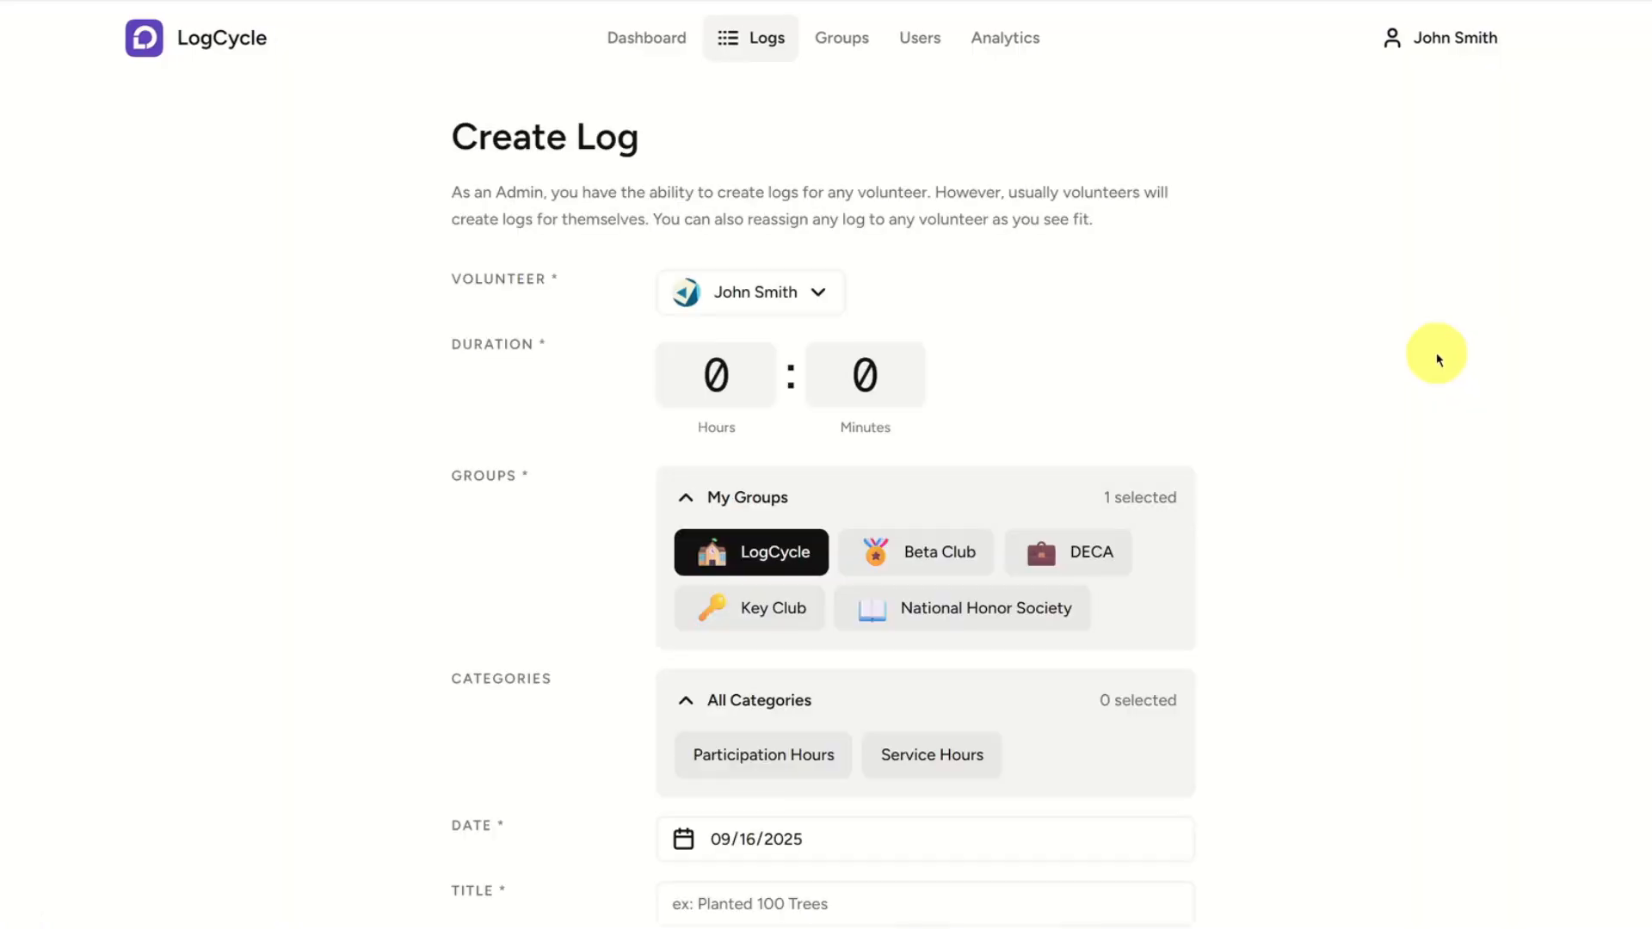
{"action": "scroll", "coordinate": [483, 448], "scroll_direction": "down", "scroll_amount": 1}
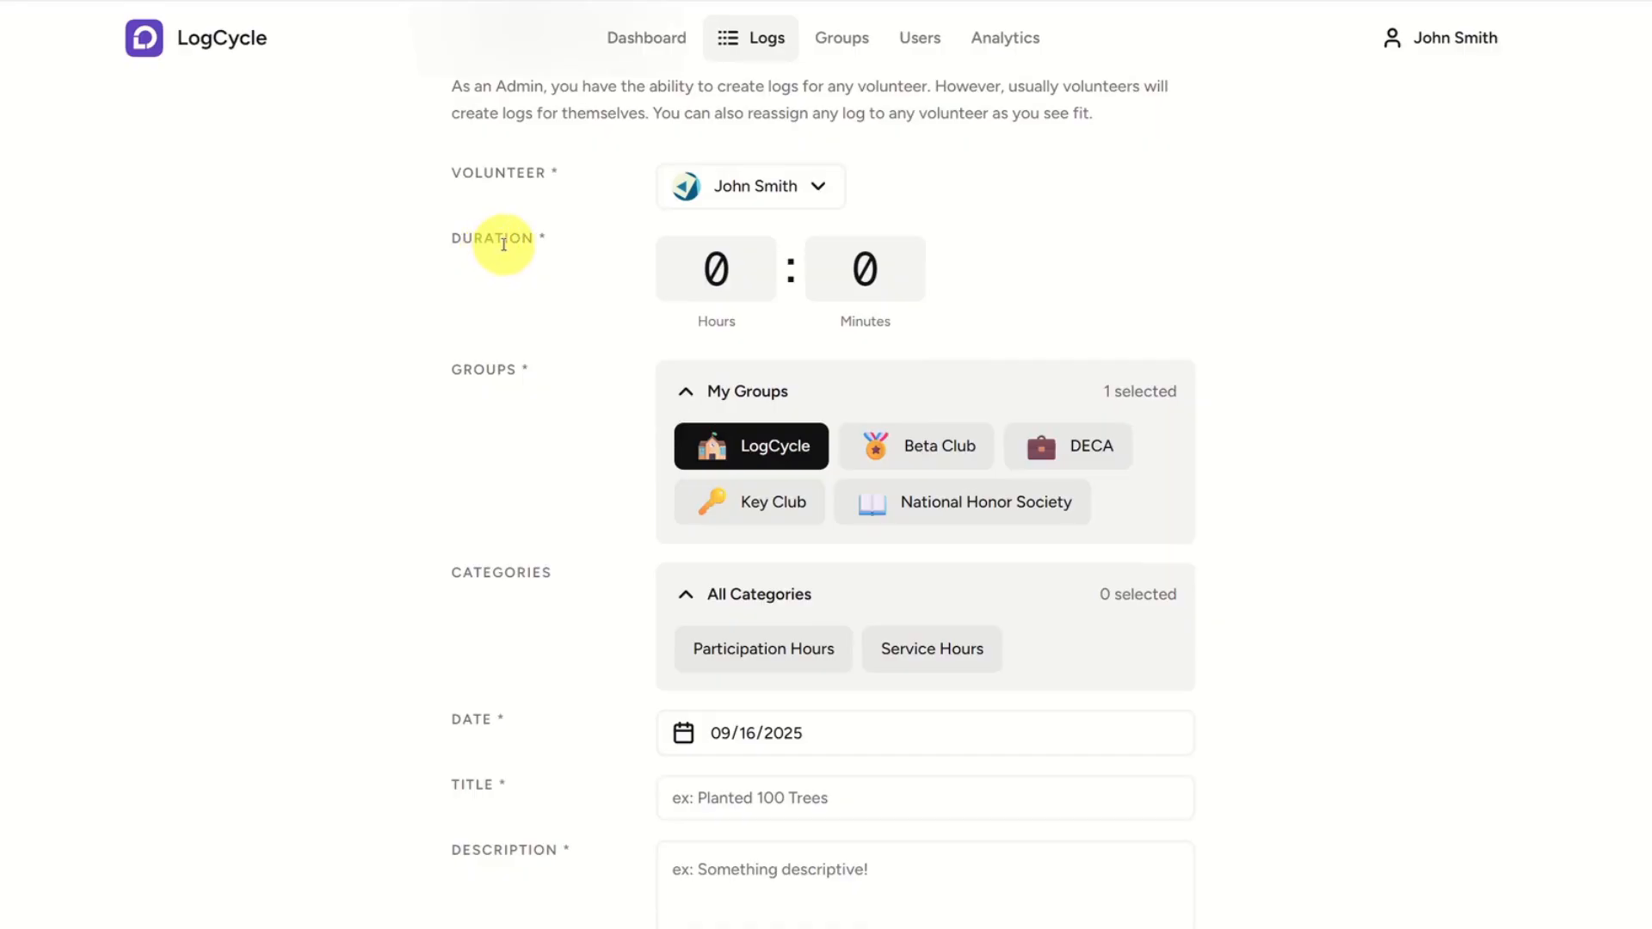
{"action": "left_click", "coordinate": [748, 265]}
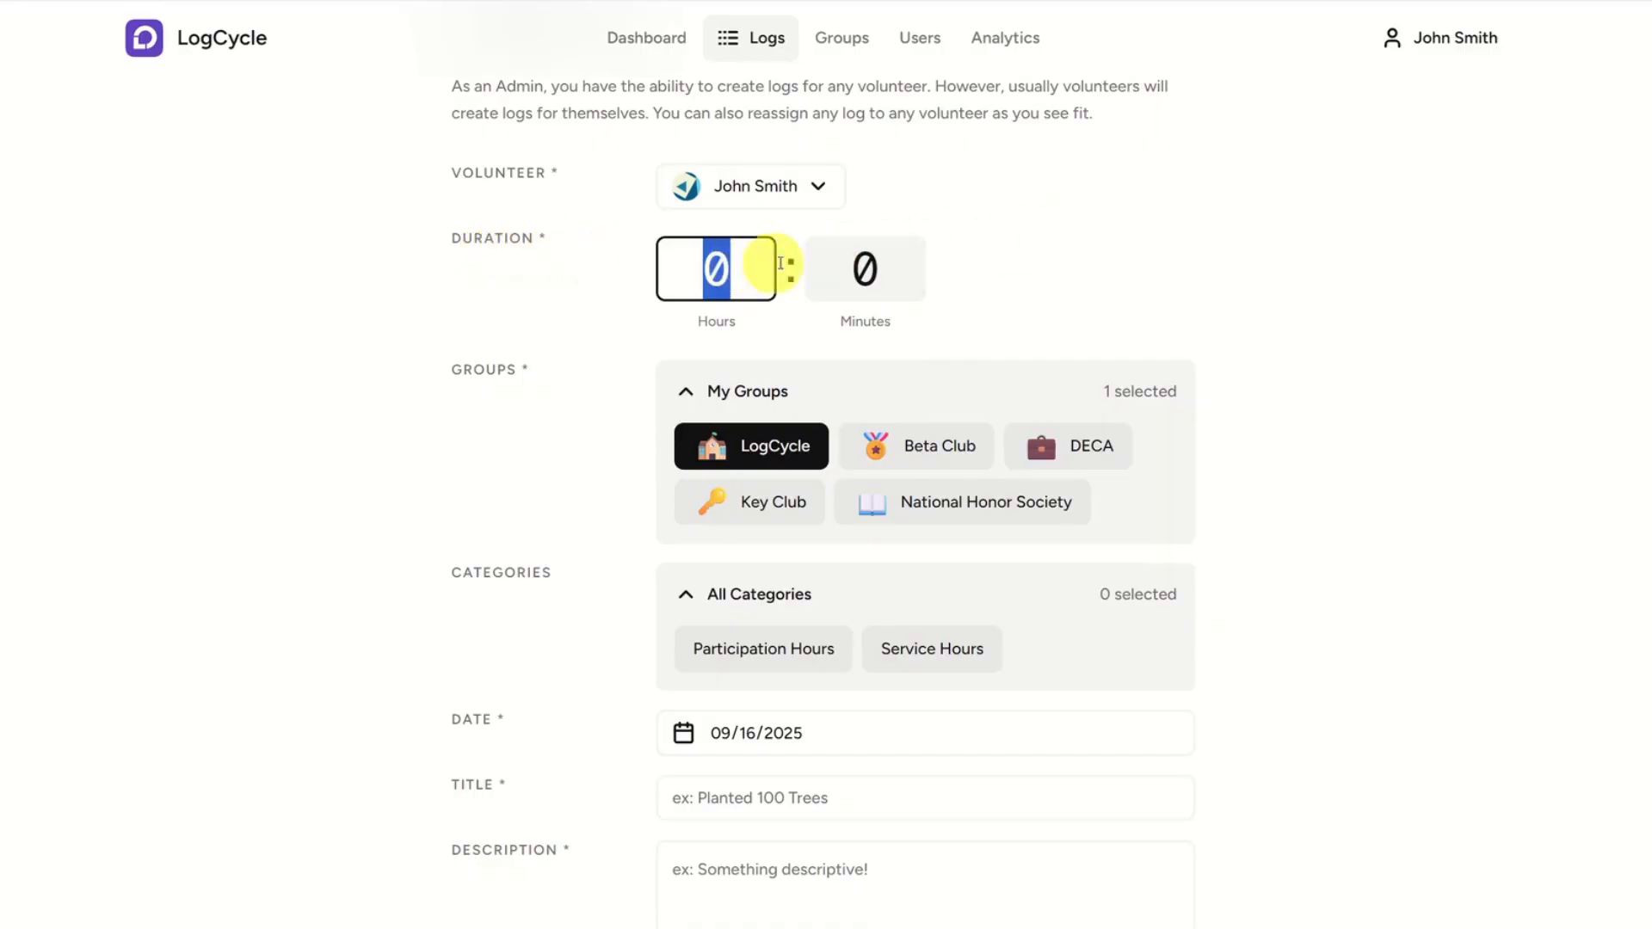
{"action": "type", "text": "2"}
{"action": "key", "text": "Tab"}
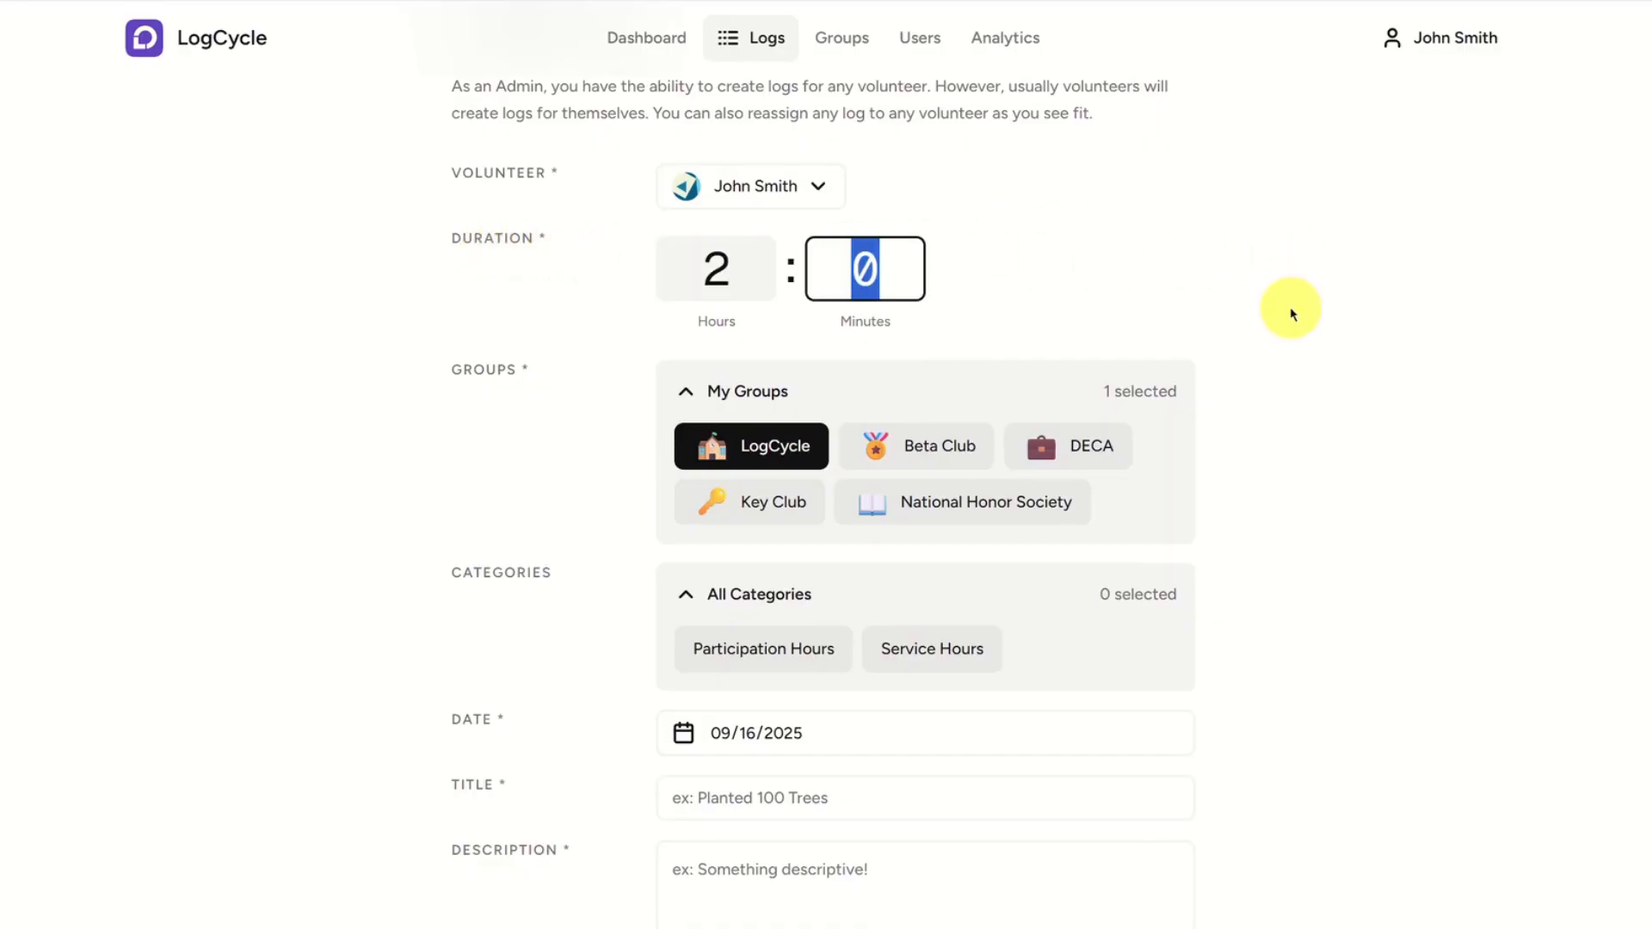
Assign the new log to Beta Club instead of LogCycle and choose the Service Hours category.
{"action": "scroll", "coordinate": [1299, 317], "scroll_direction": "down", "scroll_amount": 2}
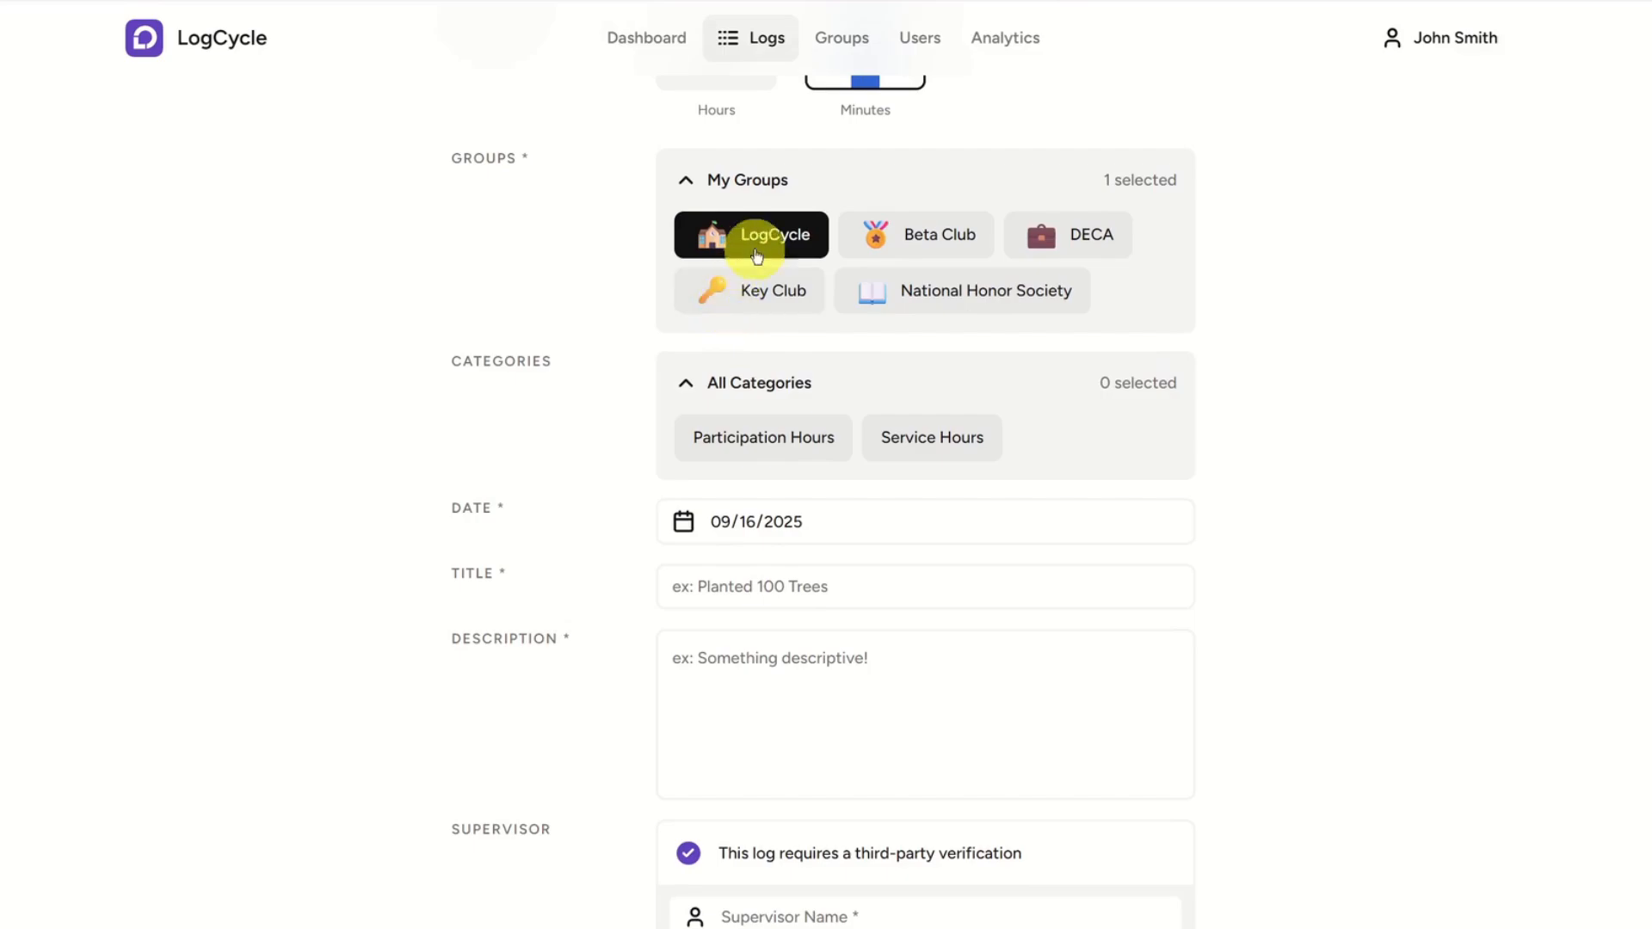
{"action": "scroll", "coordinate": [826, 293], "scroll_direction": "up", "scroll_amount": 1}
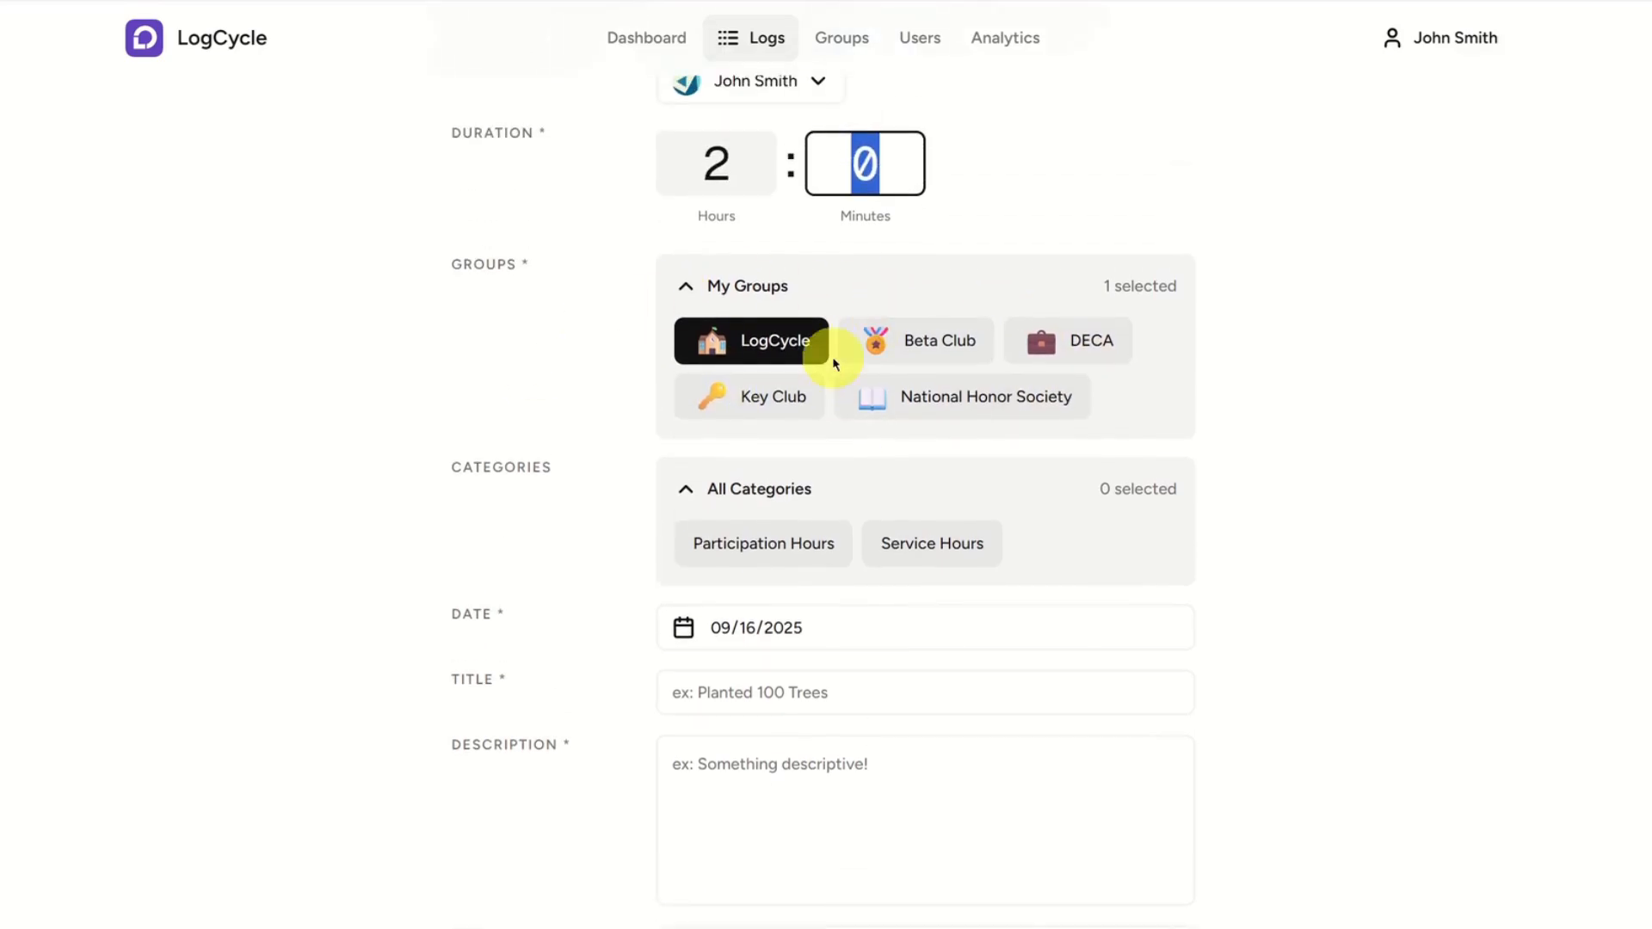
{"action": "left_click", "coordinate": [558, 411]}
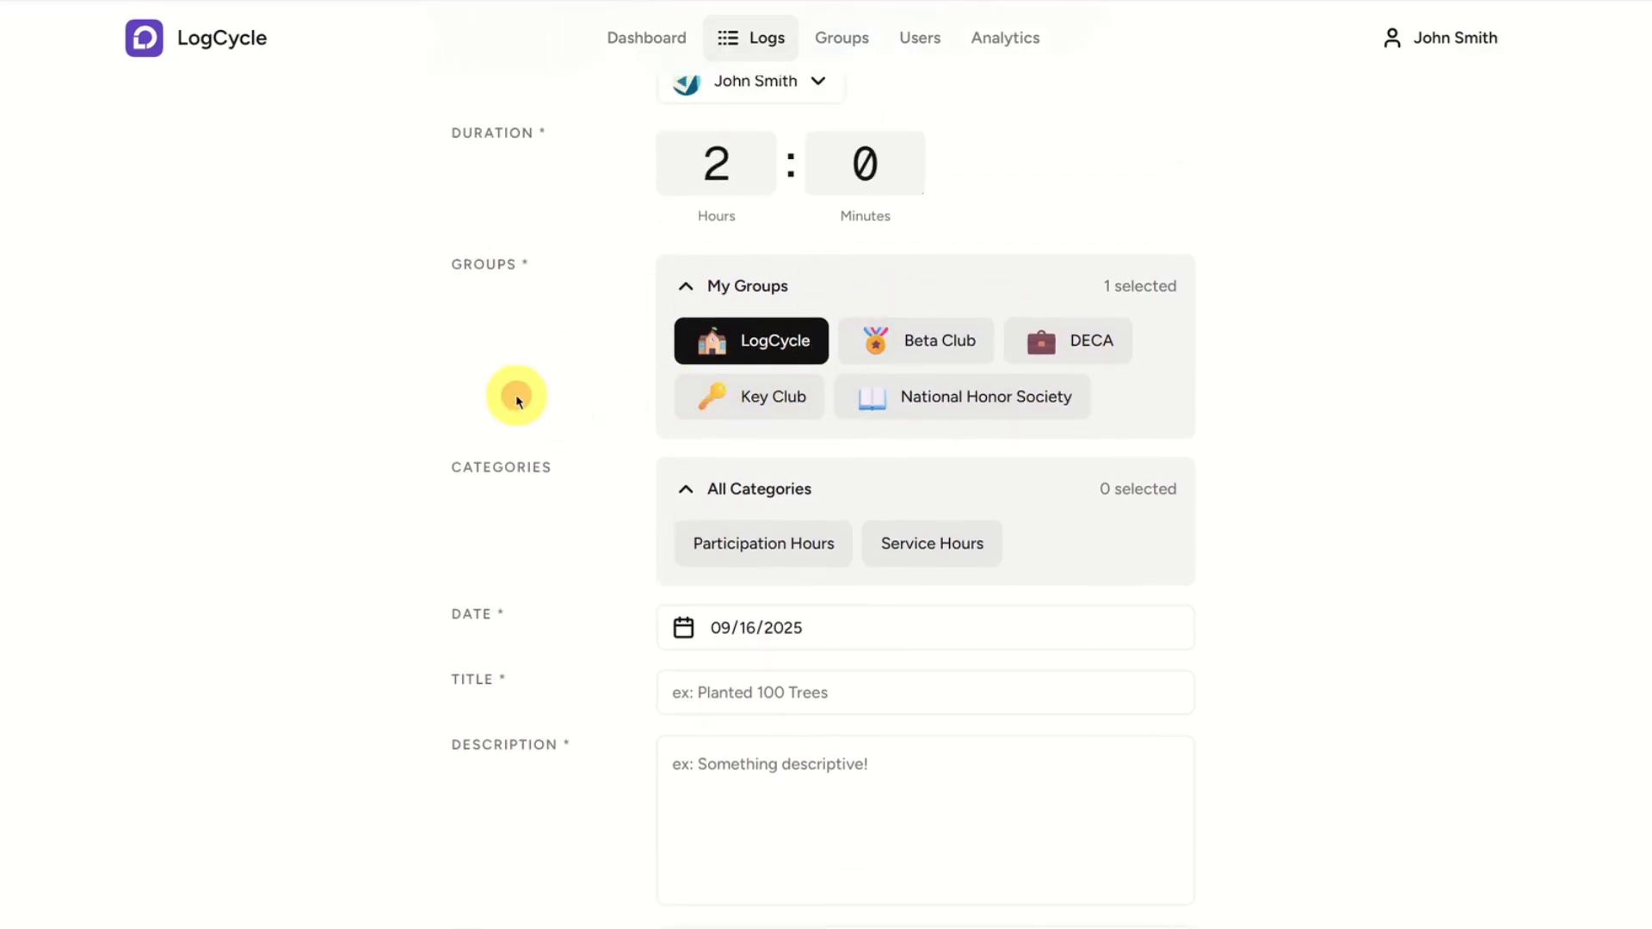
{"action": "left_click", "coordinate": [796, 341]}
{"action": "left_click", "coordinate": [964, 340]}
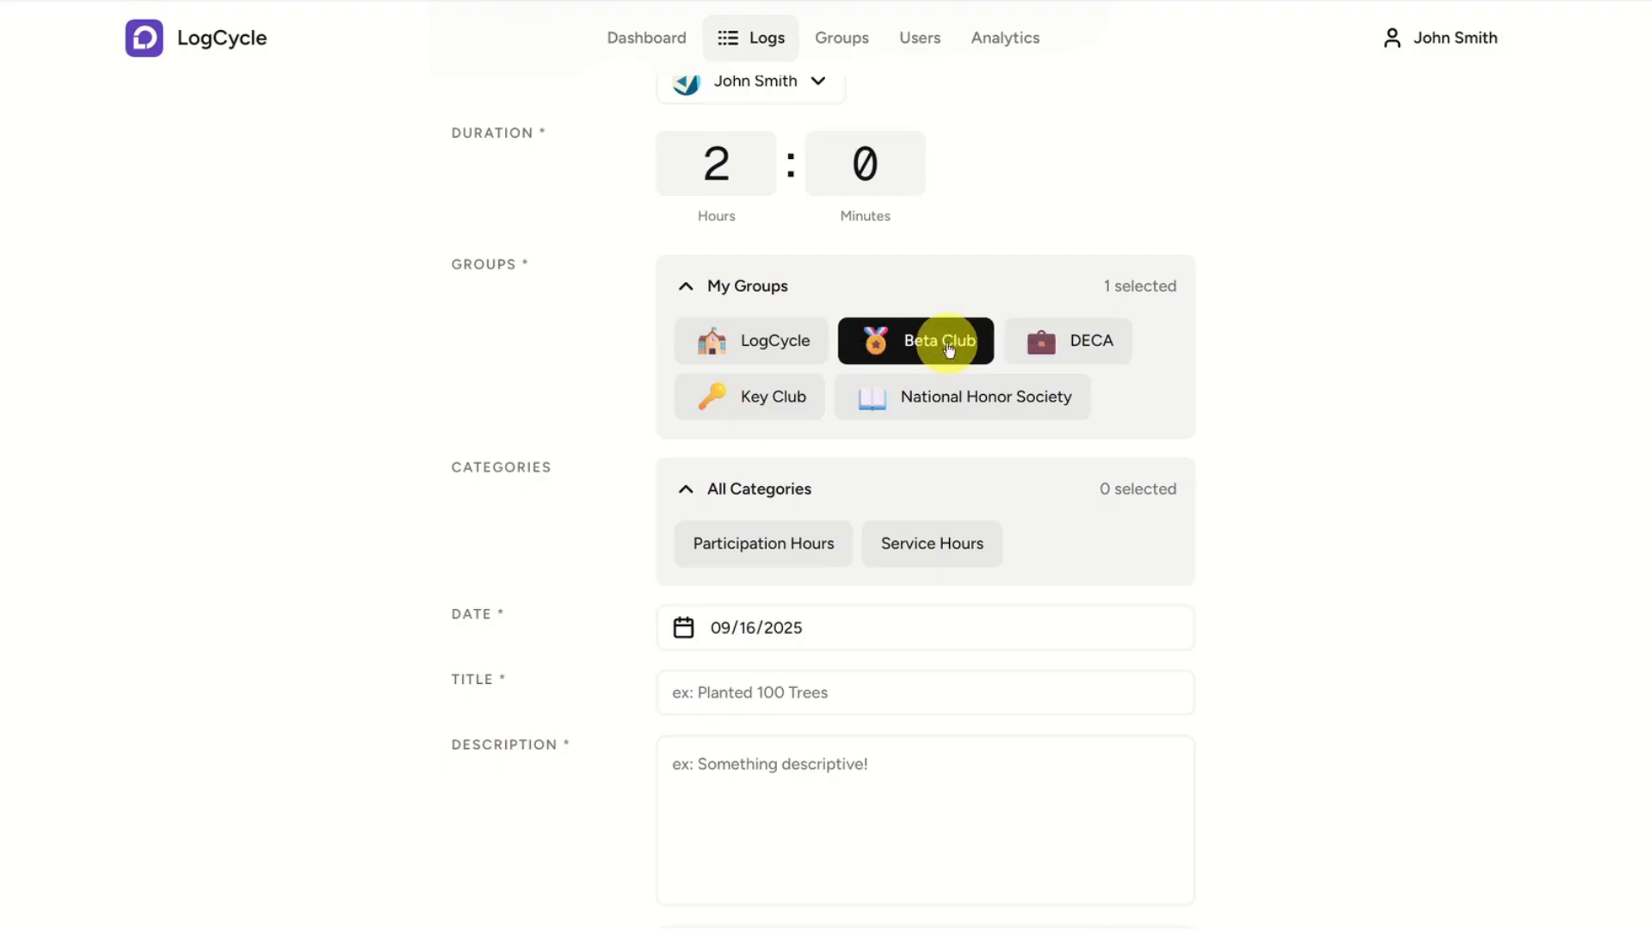
{"action": "scroll", "coordinate": [538, 431], "scroll_direction": "down", "scroll_amount": 2}
{"action": "scroll", "coordinate": [499, 447], "scroll_direction": "up", "scroll_amount": 1}
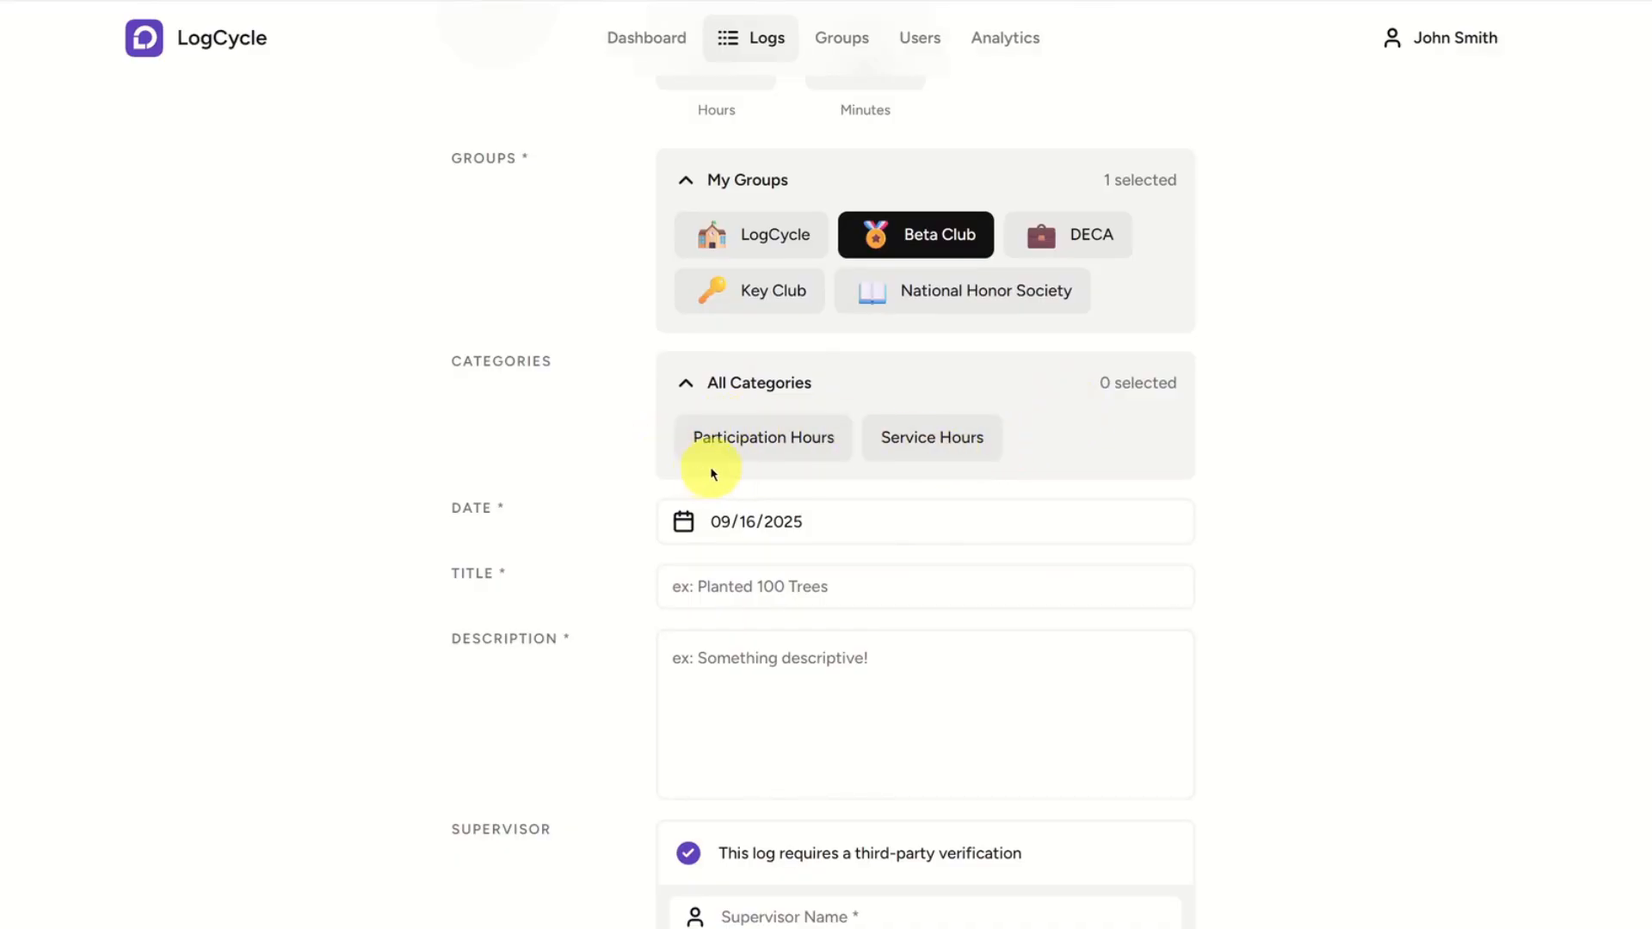
{"action": "left_click", "coordinate": [918, 436]}
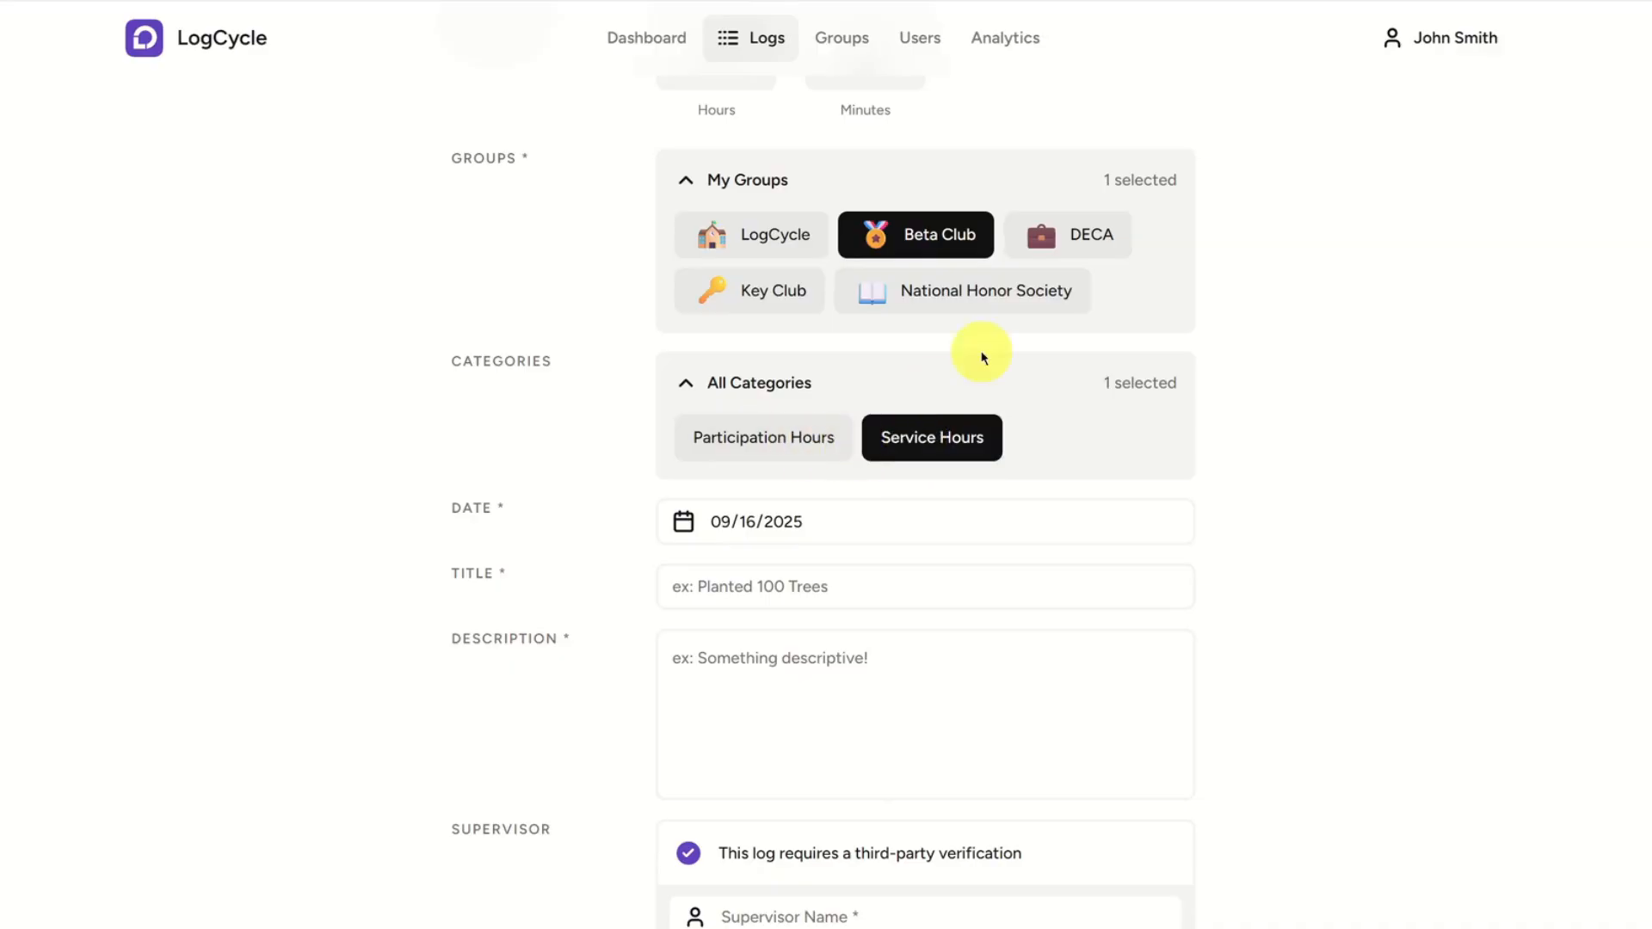
Enter "Example Title" as the log's title and "Example Description" as its description.
{"action": "scroll", "coordinate": [1285, 395], "scroll_direction": "down", "scroll_amount": 2}
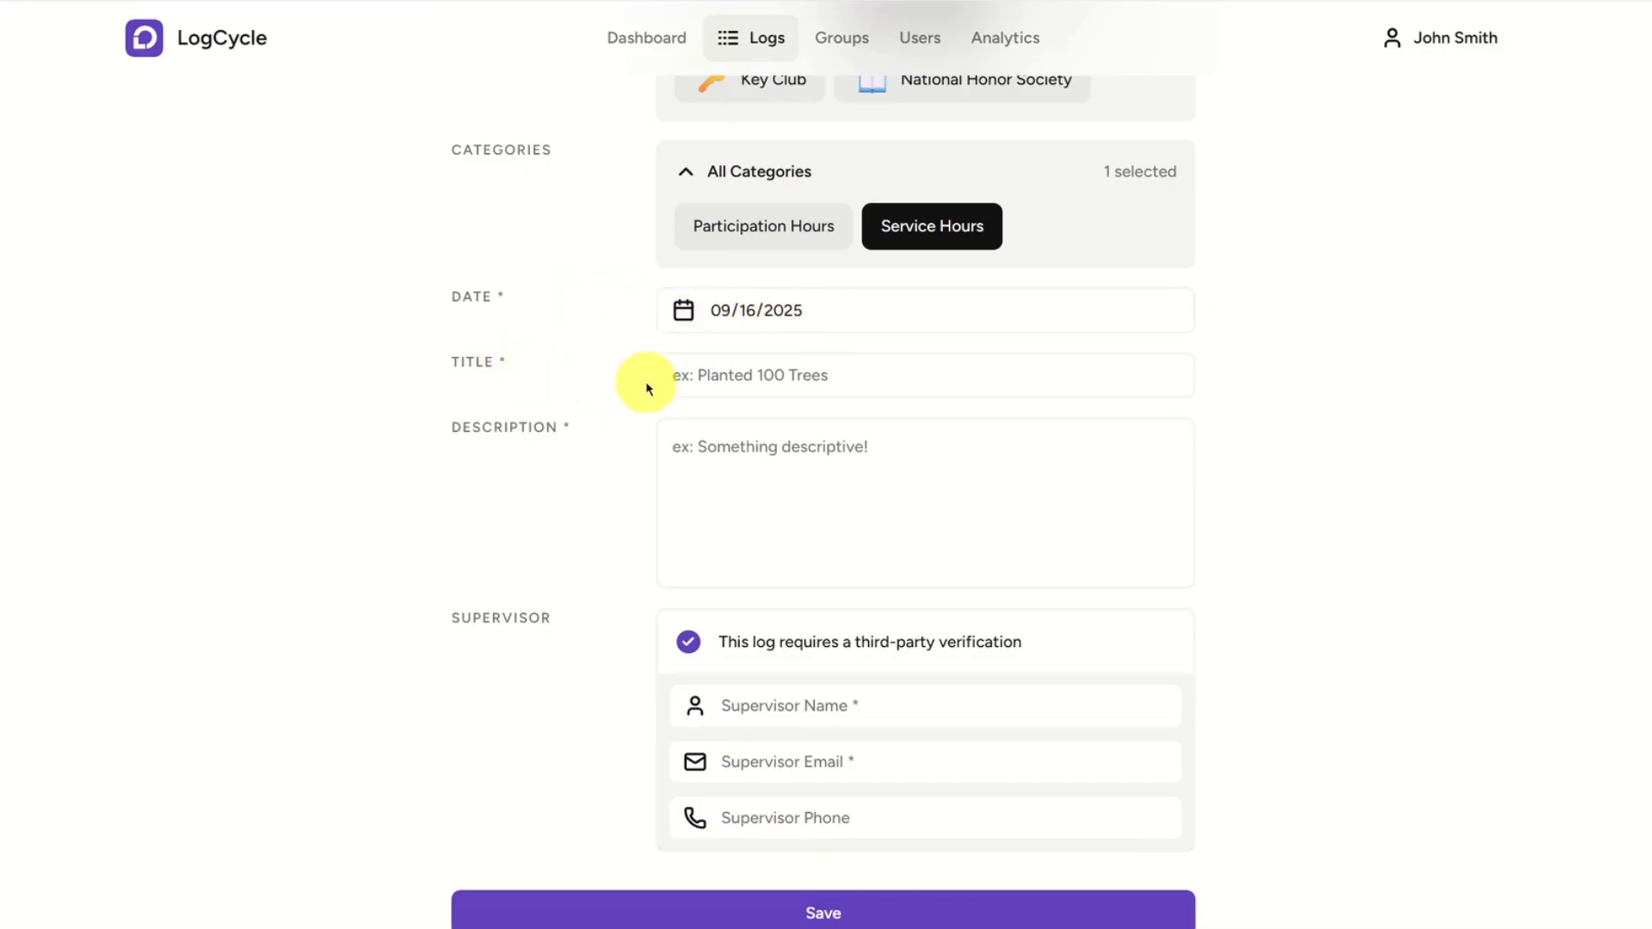
{"action": "left_click", "coordinate": [827, 382]}
{"action": "type", "text": "Example"}
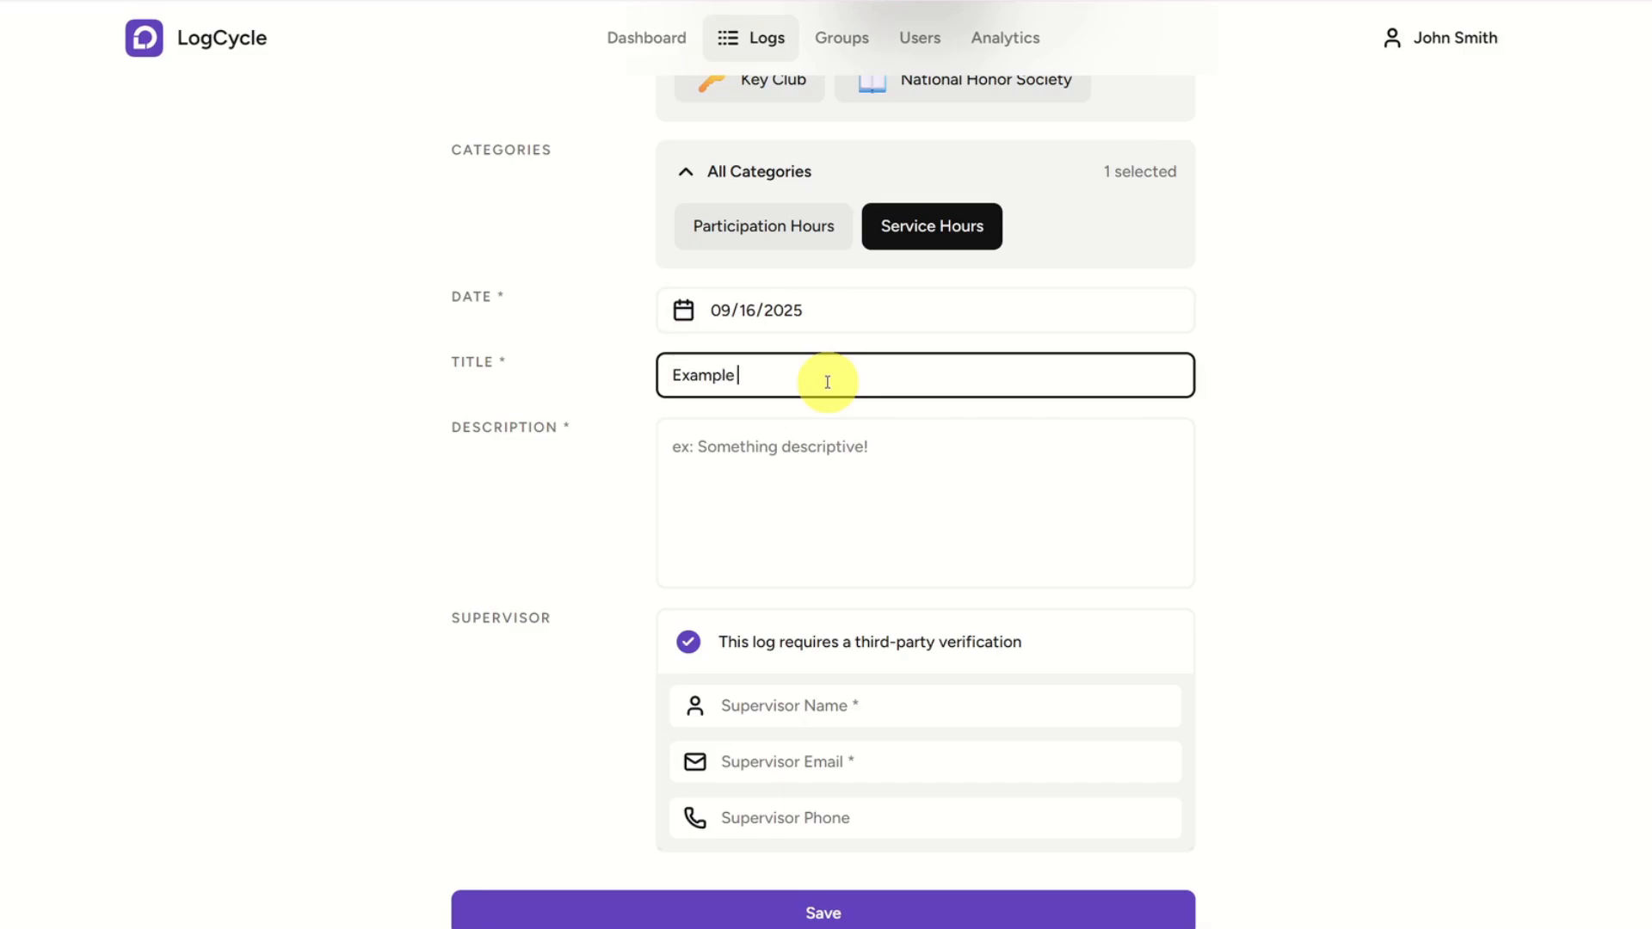
{"action": "type", "text": " Title"}
{"action": "left_click", "coordinate": [863, 550]}
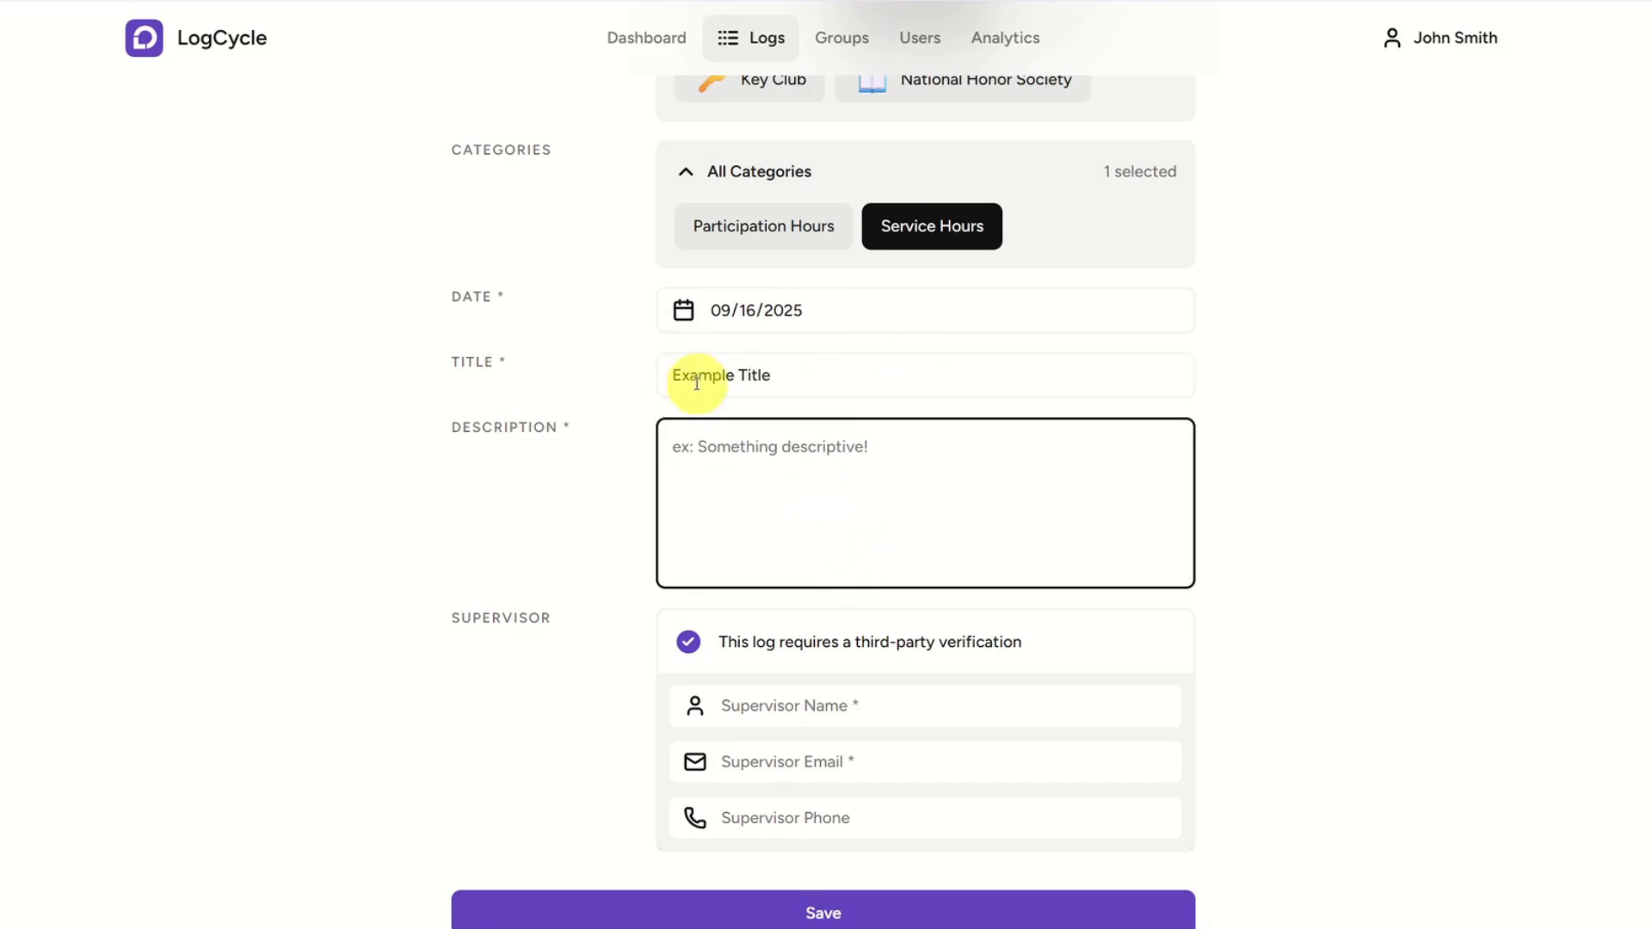
{"action": "type", "text": "Example Description"}
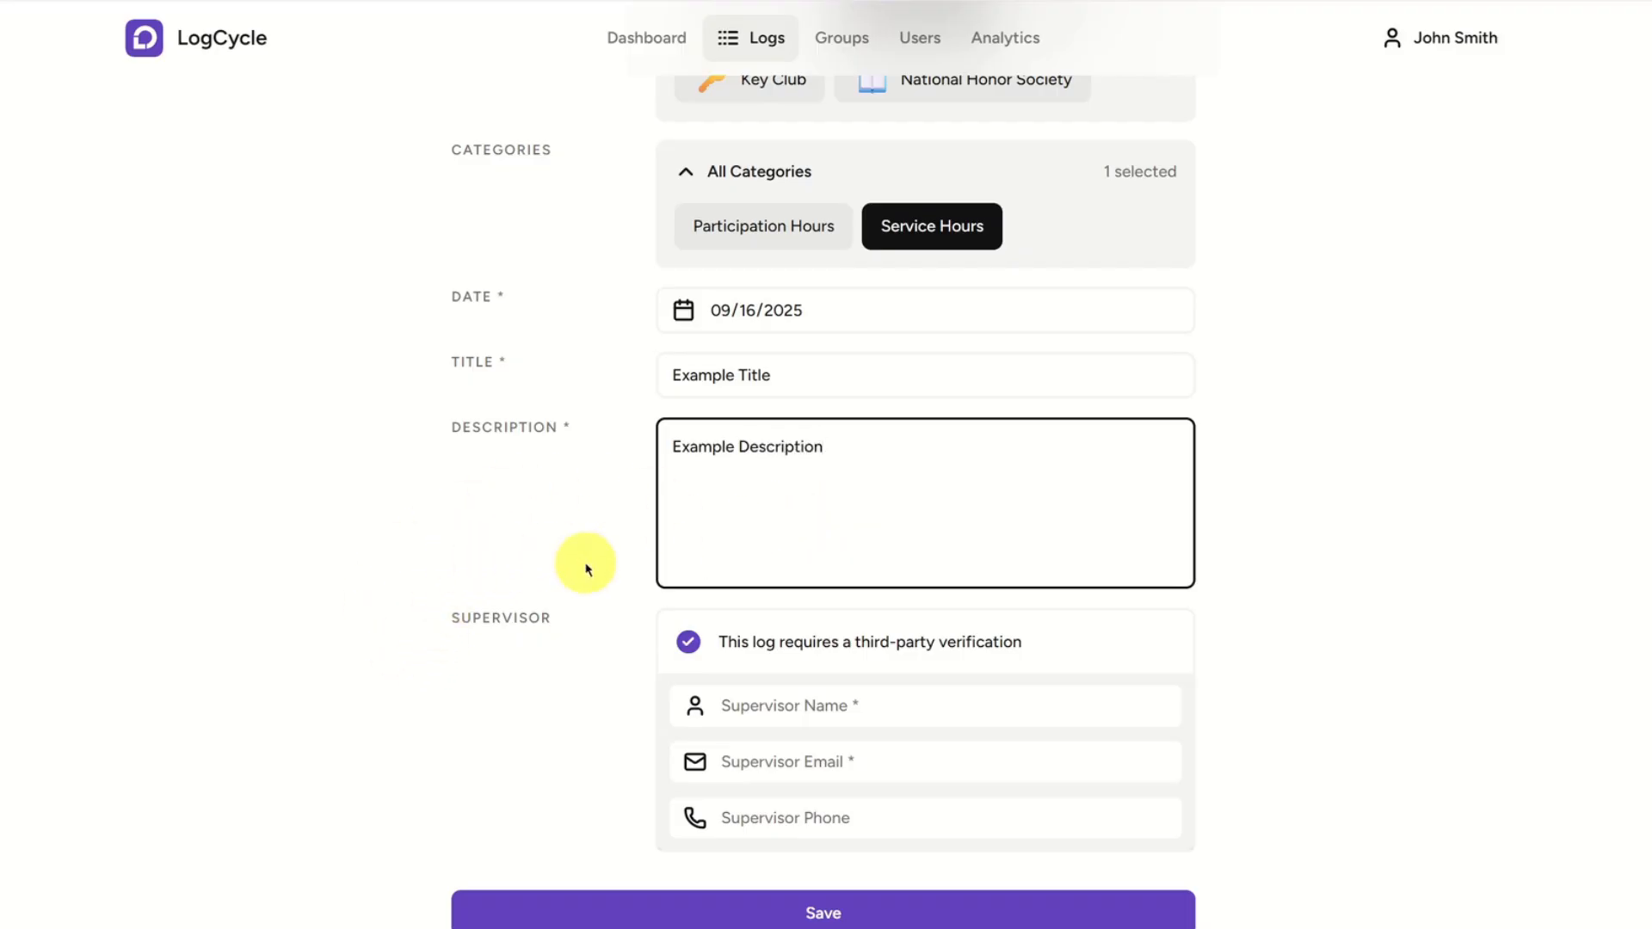
Switch the third-party verification requirement off and back on, and return to the dashboard without saving the log.
{"action": "scroll", "coordinate": [602, 619], "scroll_direction": "down", "scroll_amount": 1}
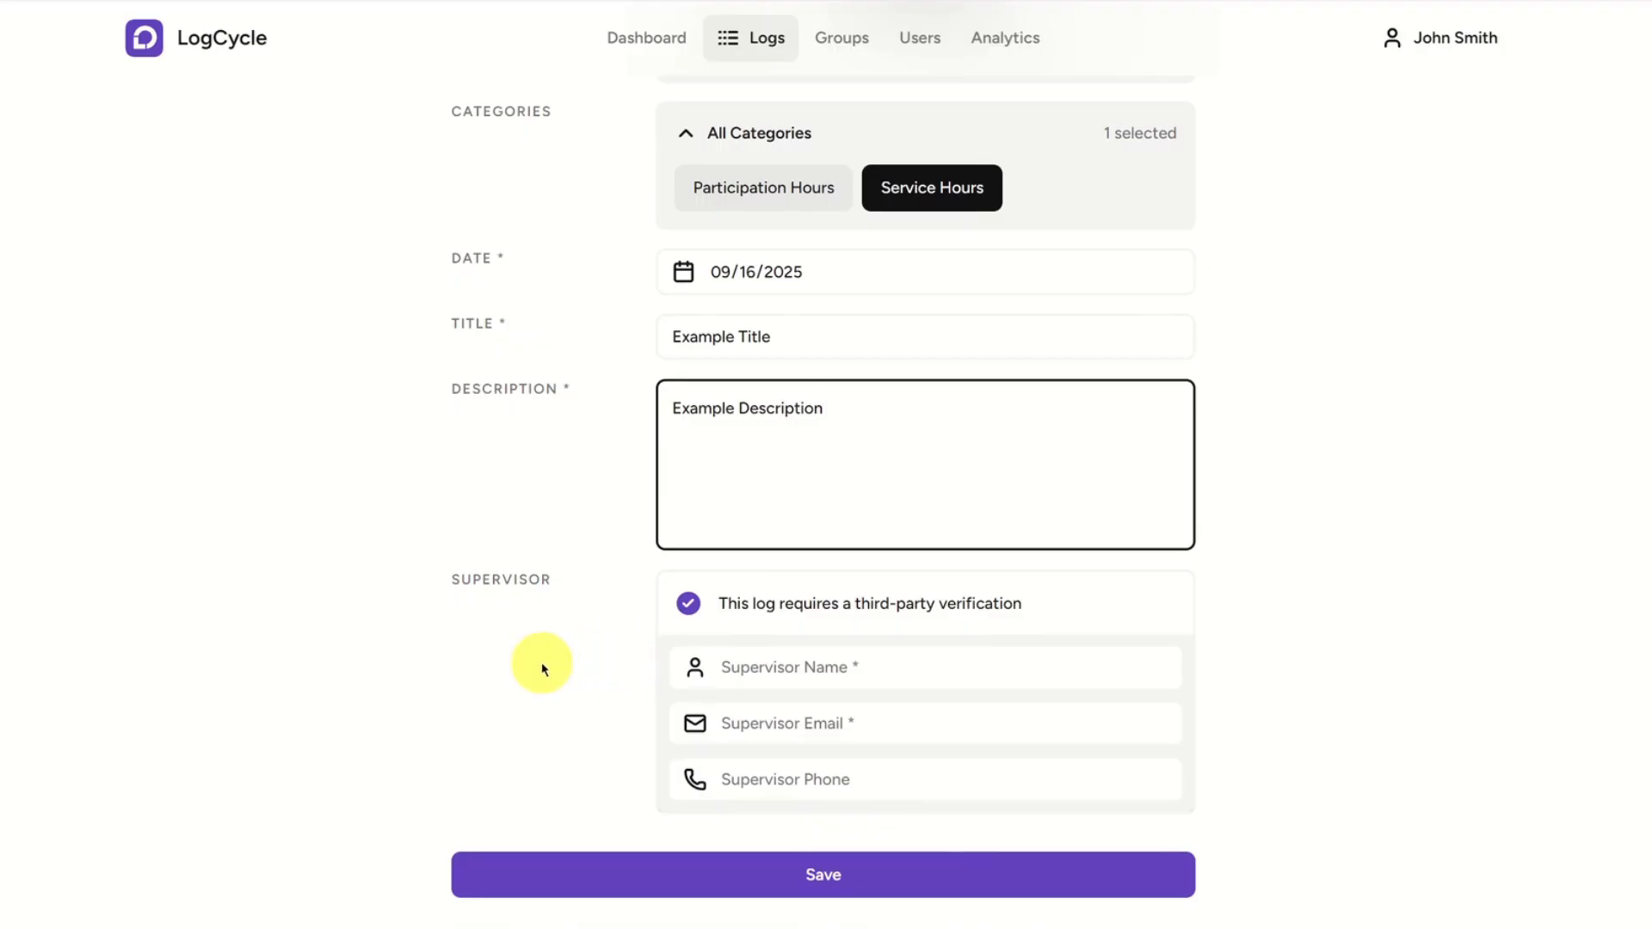
{"action": "left_click", "coordinate": [686, 604]}
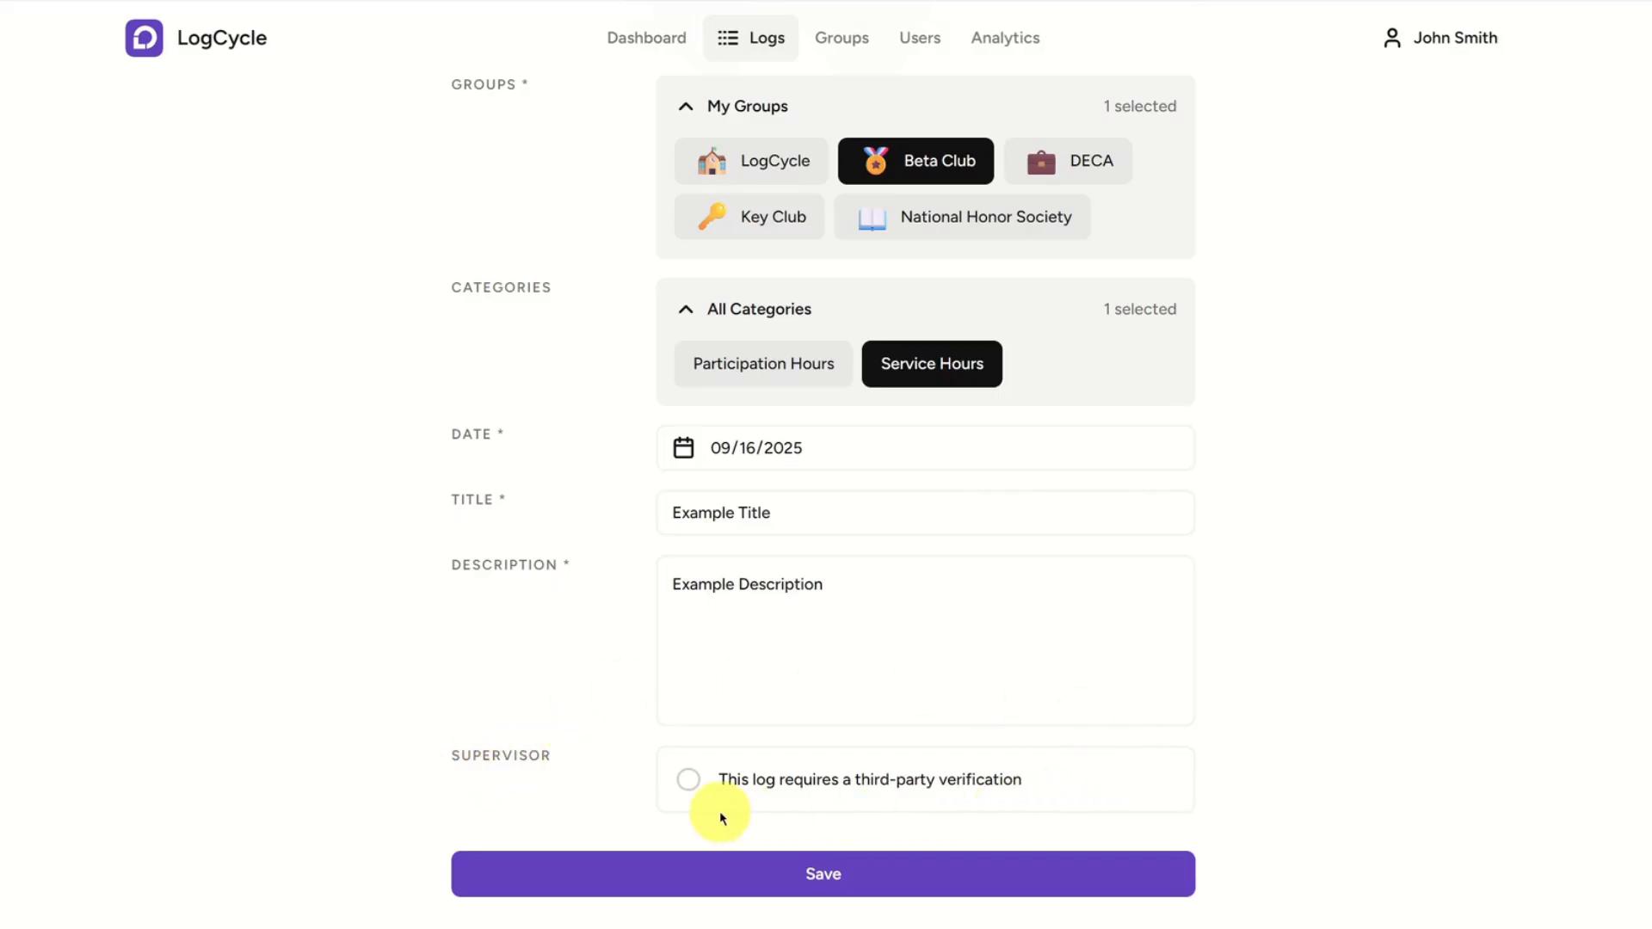
{"action": "left_click", "coordinate": [699, 786]}
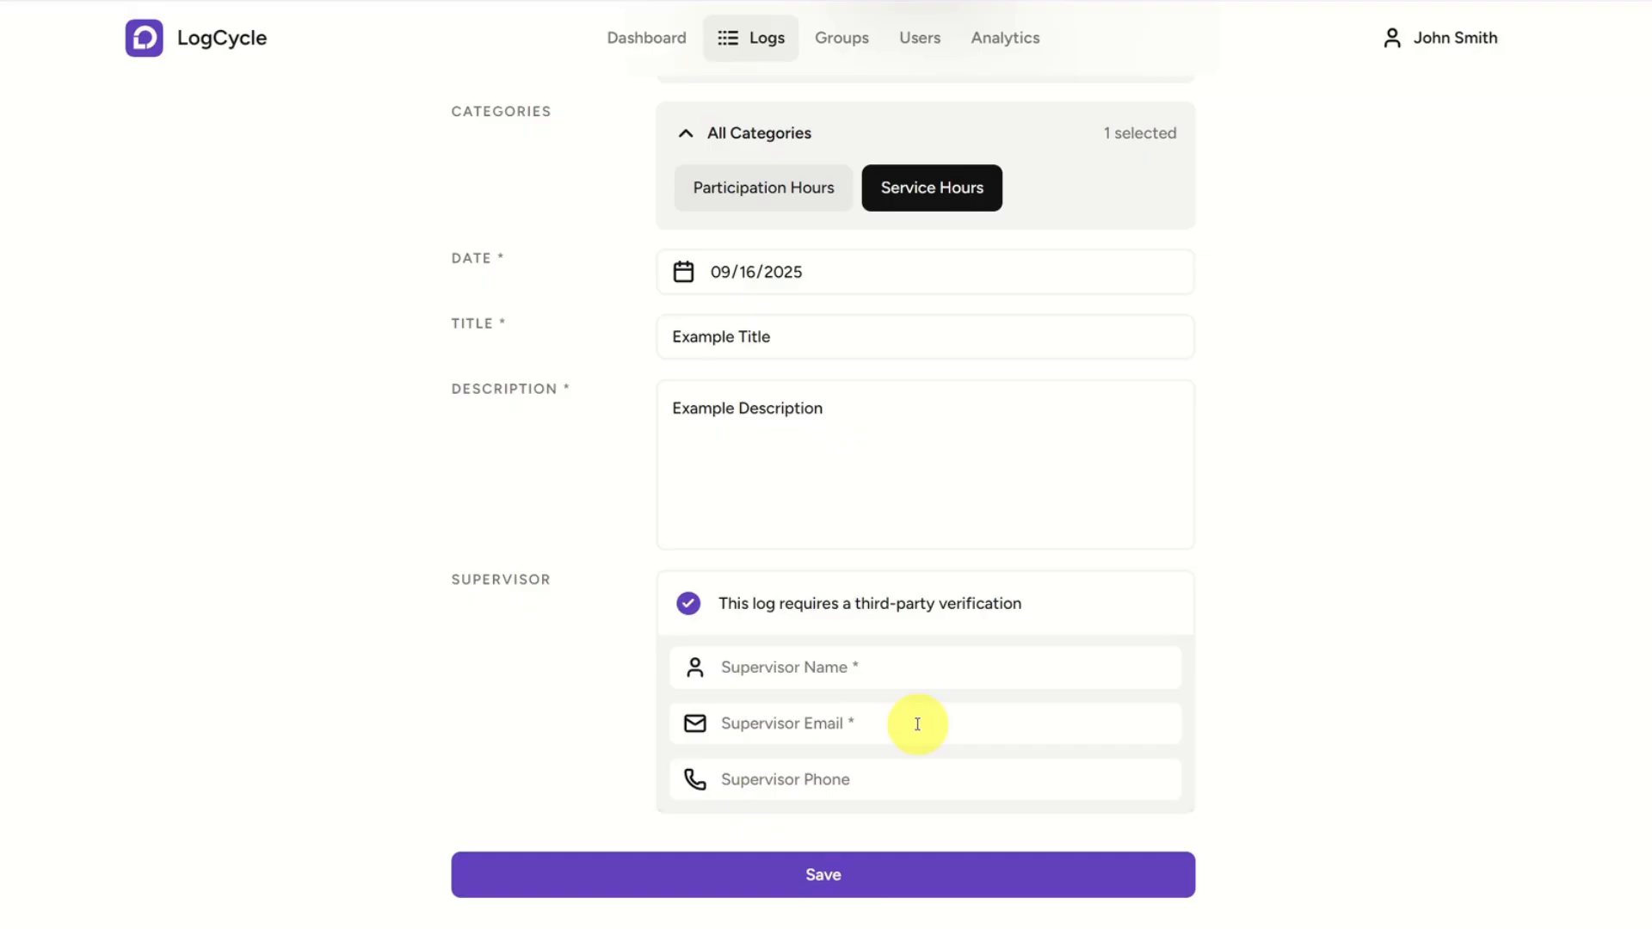
{"action": "scroll", "coordinate": [914, 722], "scroll_direction": "up", "scroll_amount": 7}
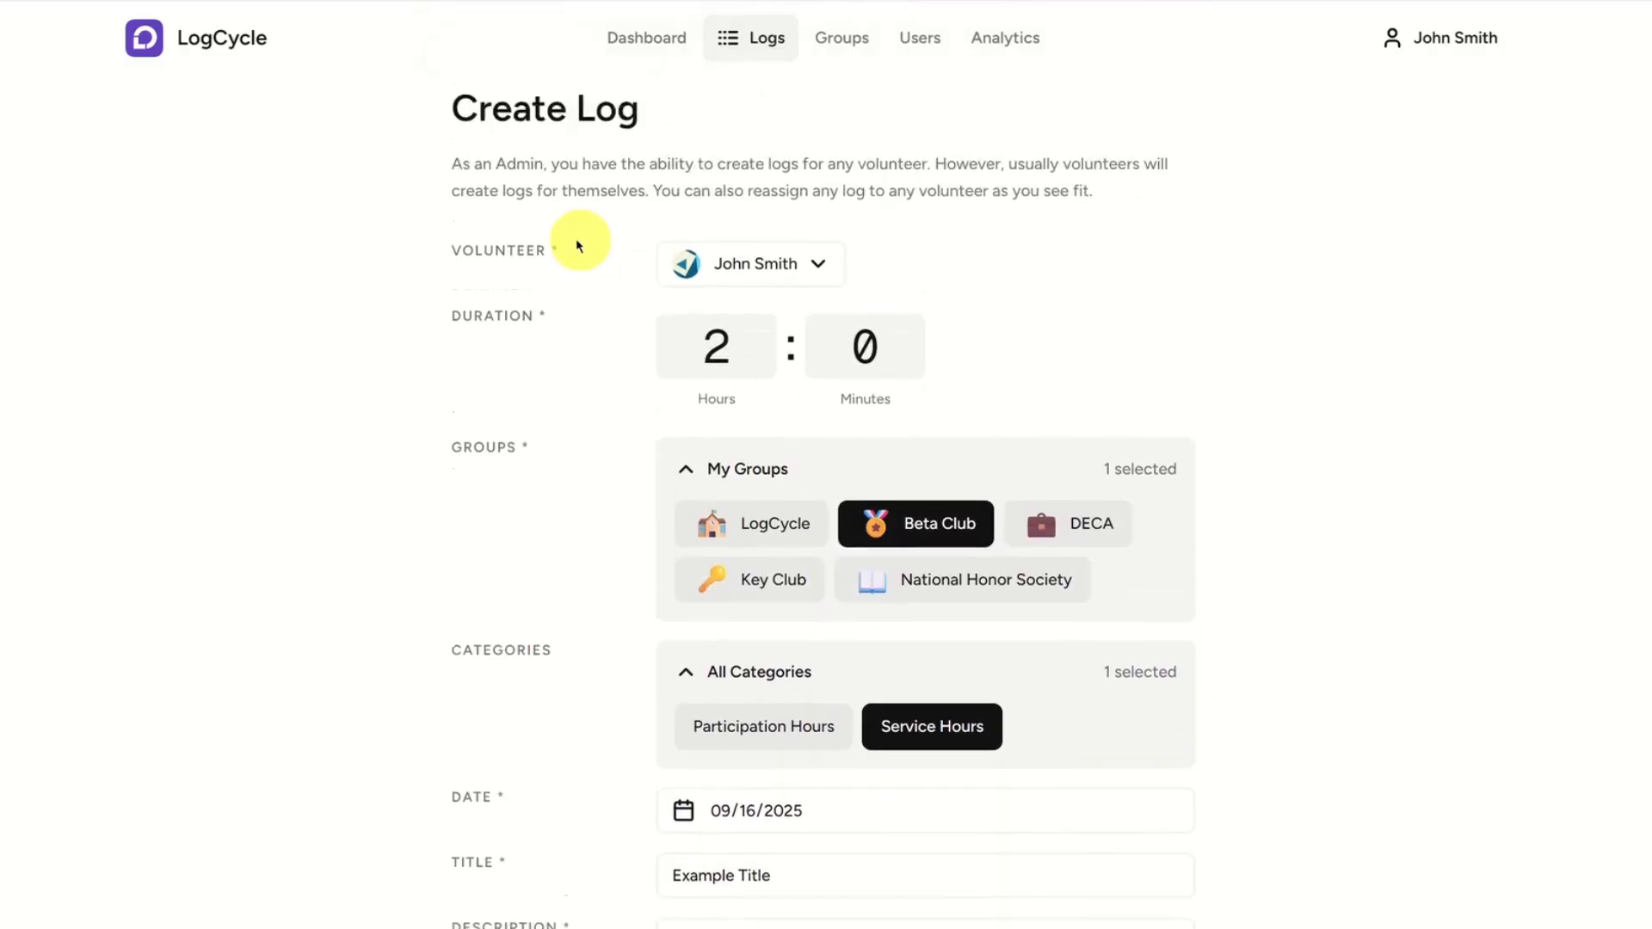
{"action": "left_click", "coordinate": [661, 58]}
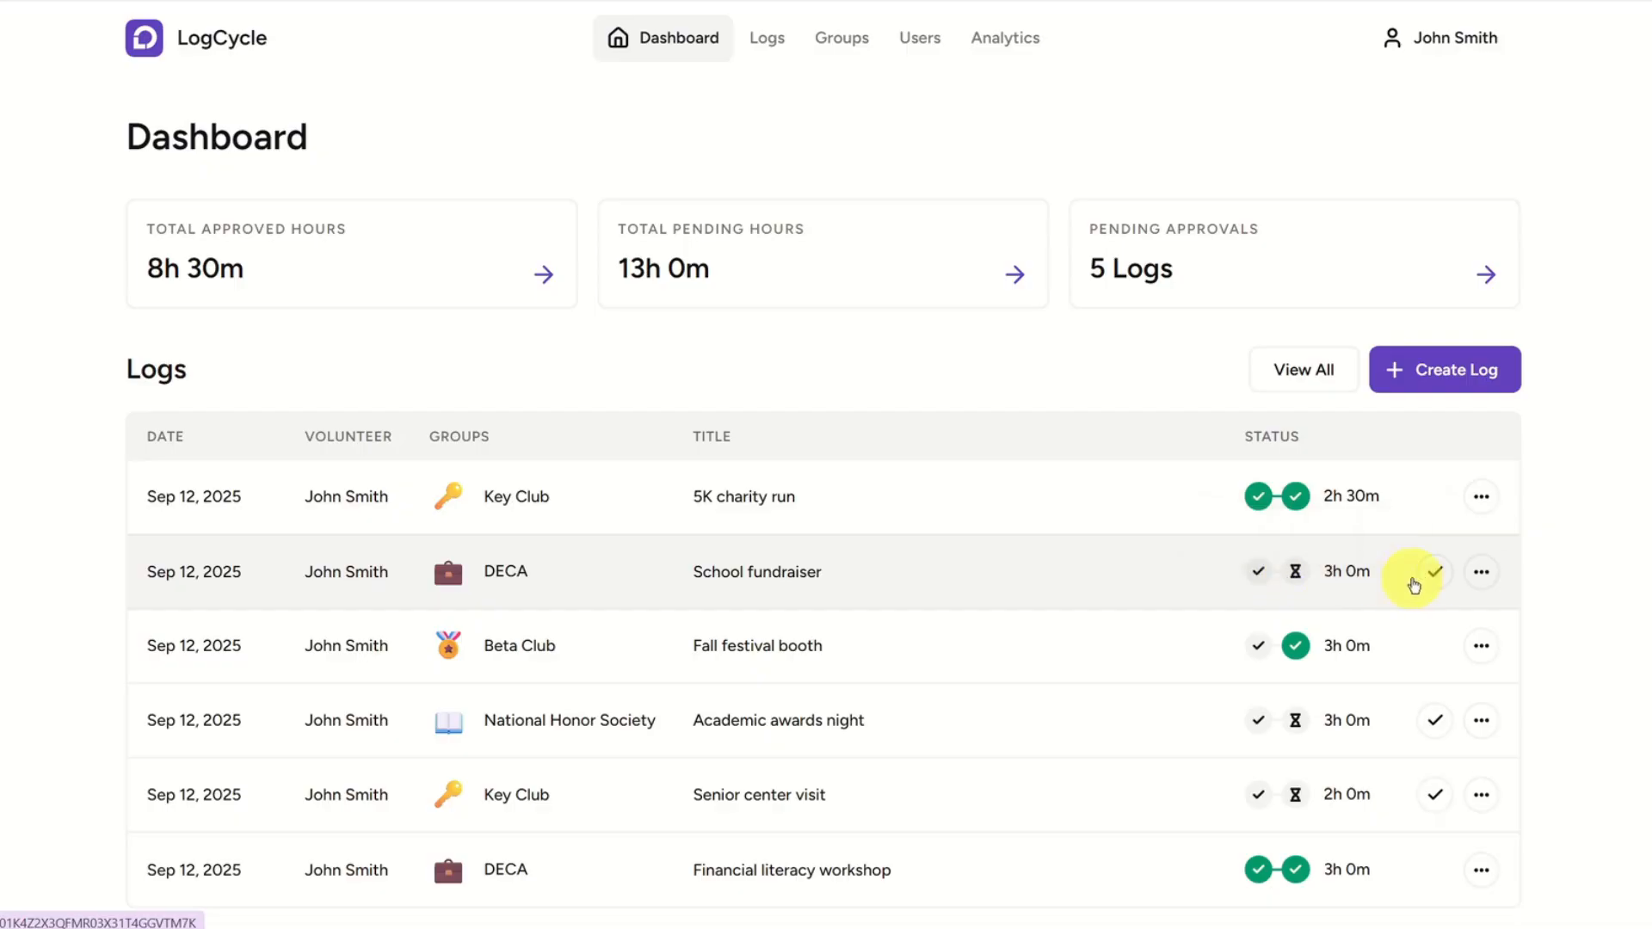
Approve the National Honor Society log "Academic awards night" directly from the dashboard's log list.
{"action": "scroll", "coordinate": [1112, 398], "scroll_direction": "down", "scroll_amount": 1}
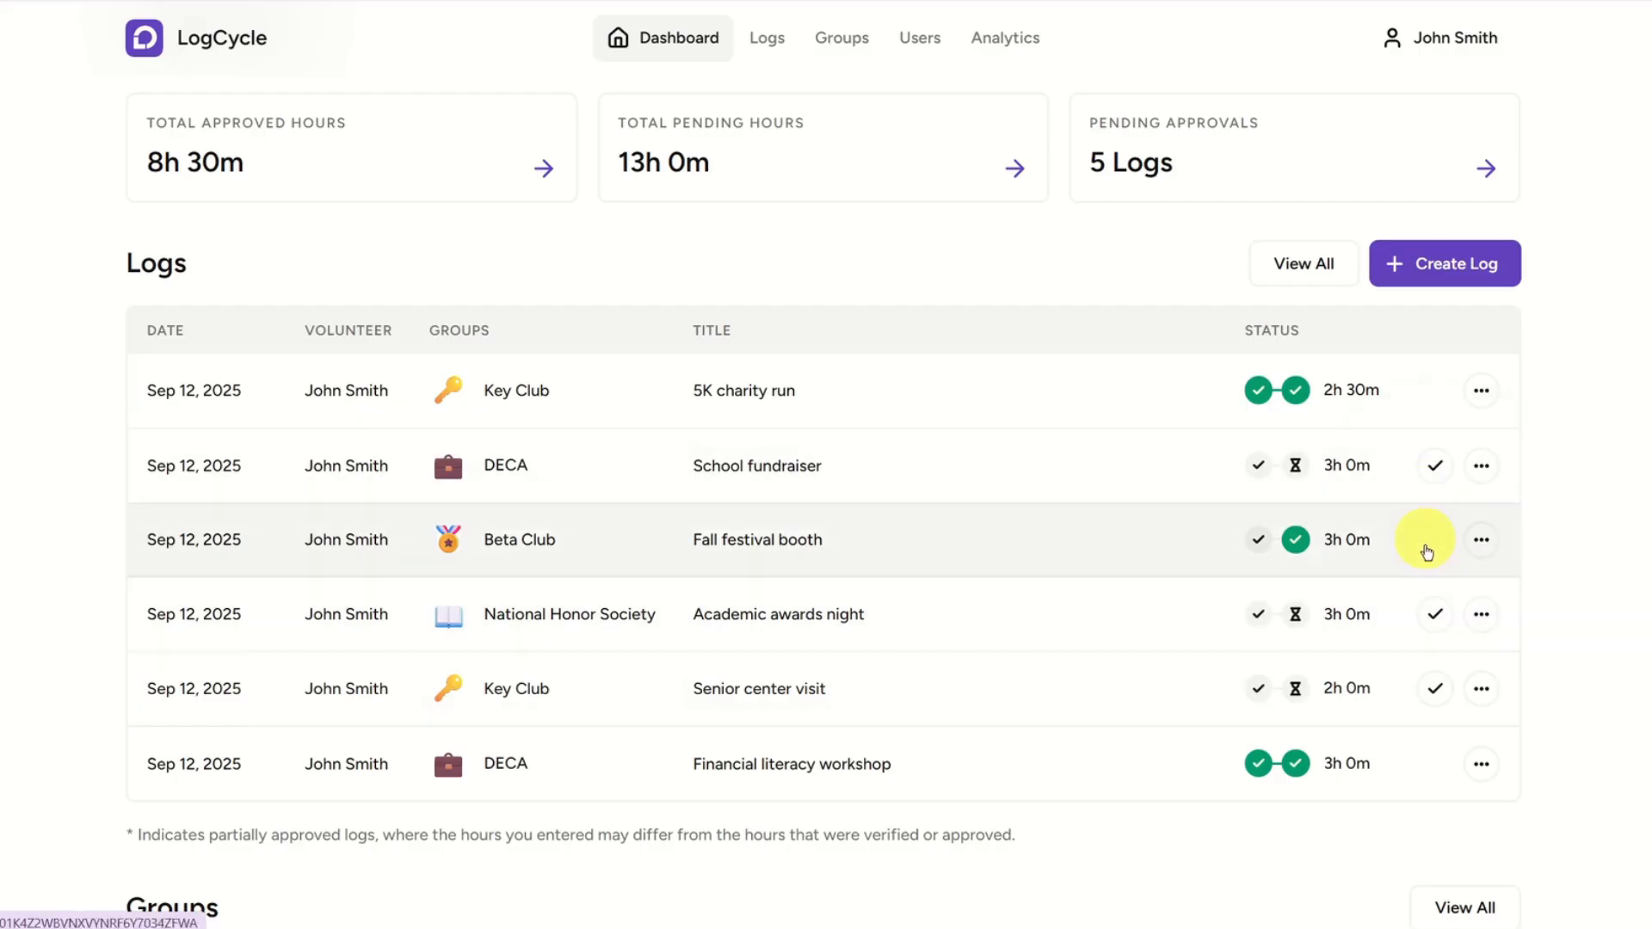
{"action": "left_click", "coordinate": [1435, 613]}
{"action": "left_click", "coordinate": [1296, 625]}
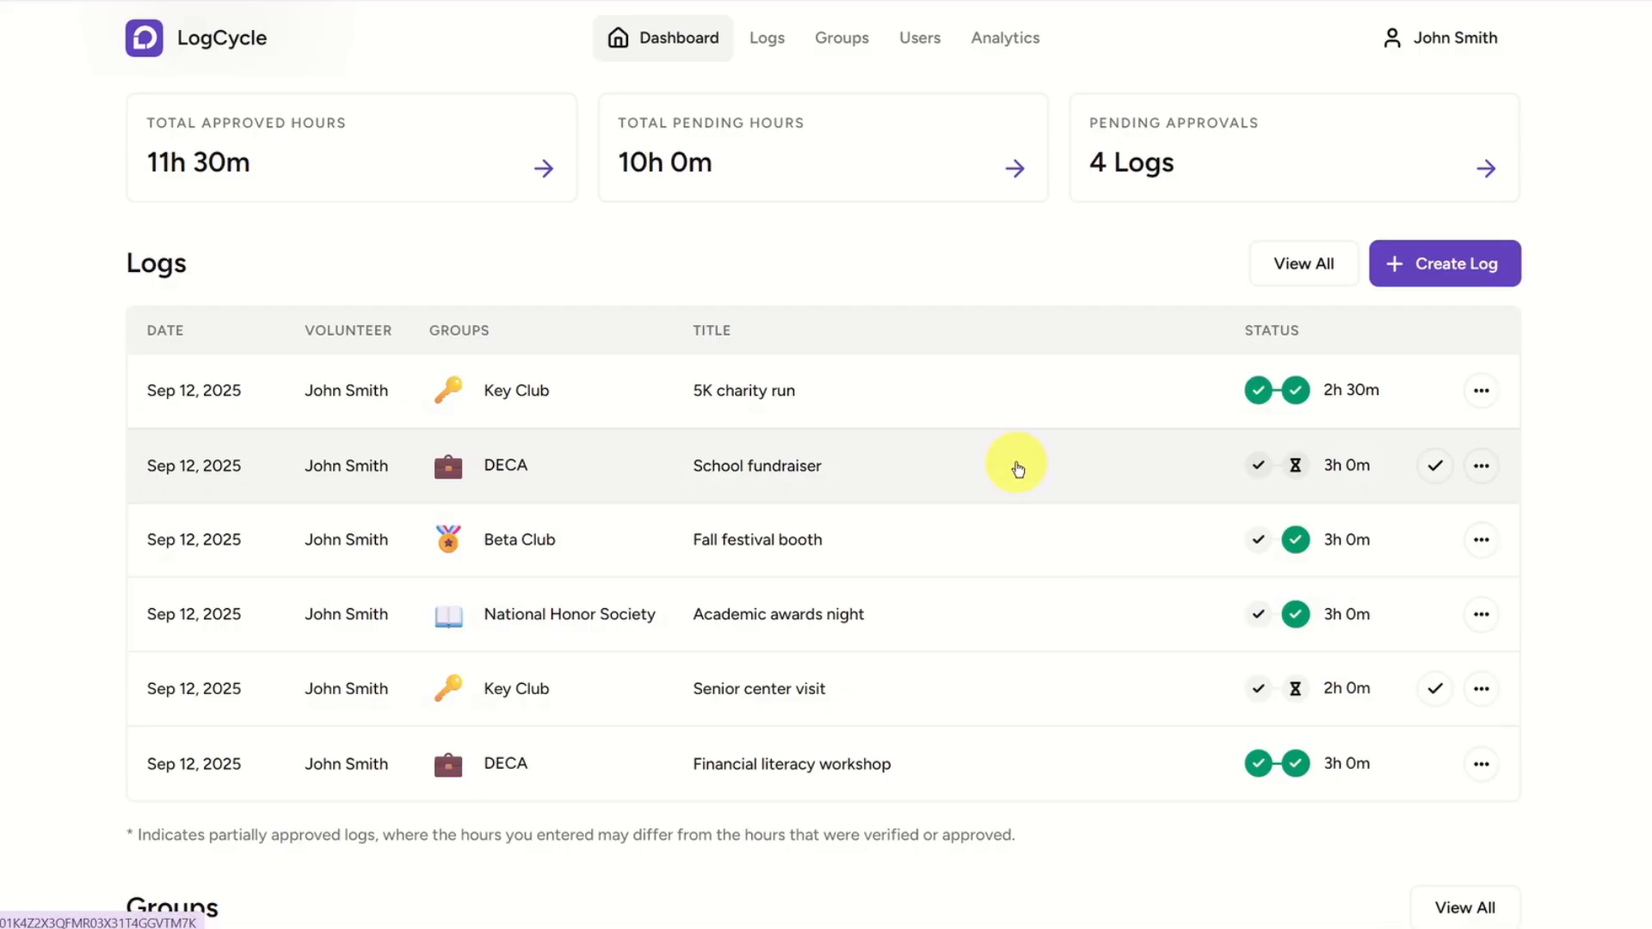
Open the DECA "School fundraiser" log for approval with a comment and change the decision to Deny.
{"action": "left_click", "coordinate": [1018, 469]}
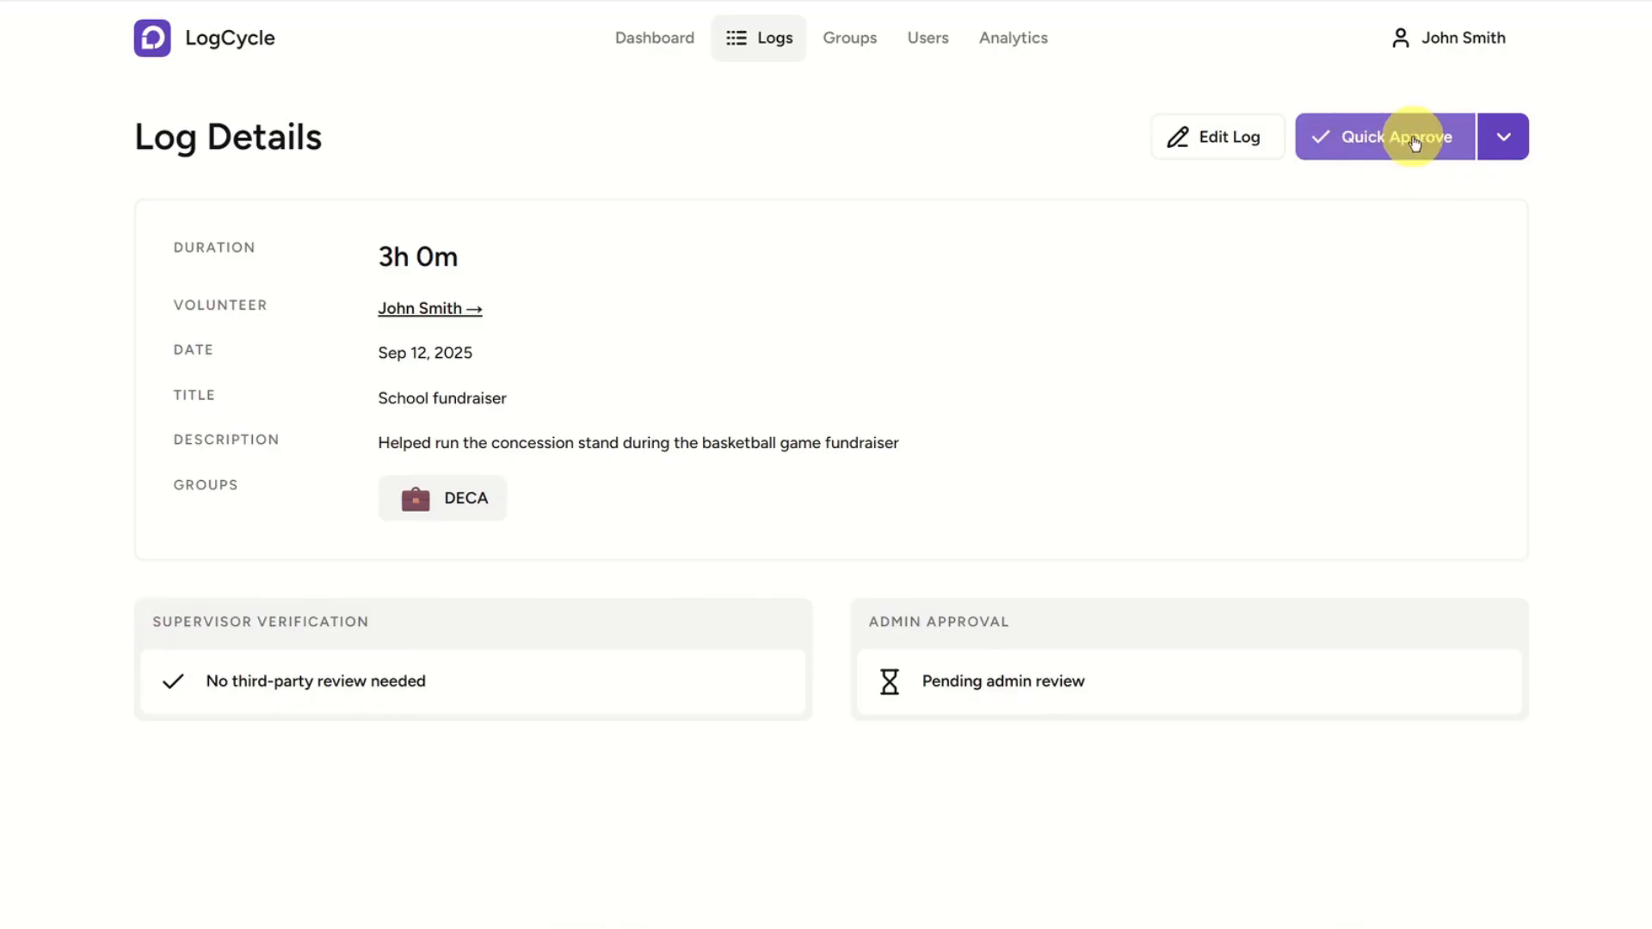
{"action": "left_click", "coordinate": [1504, 138]}
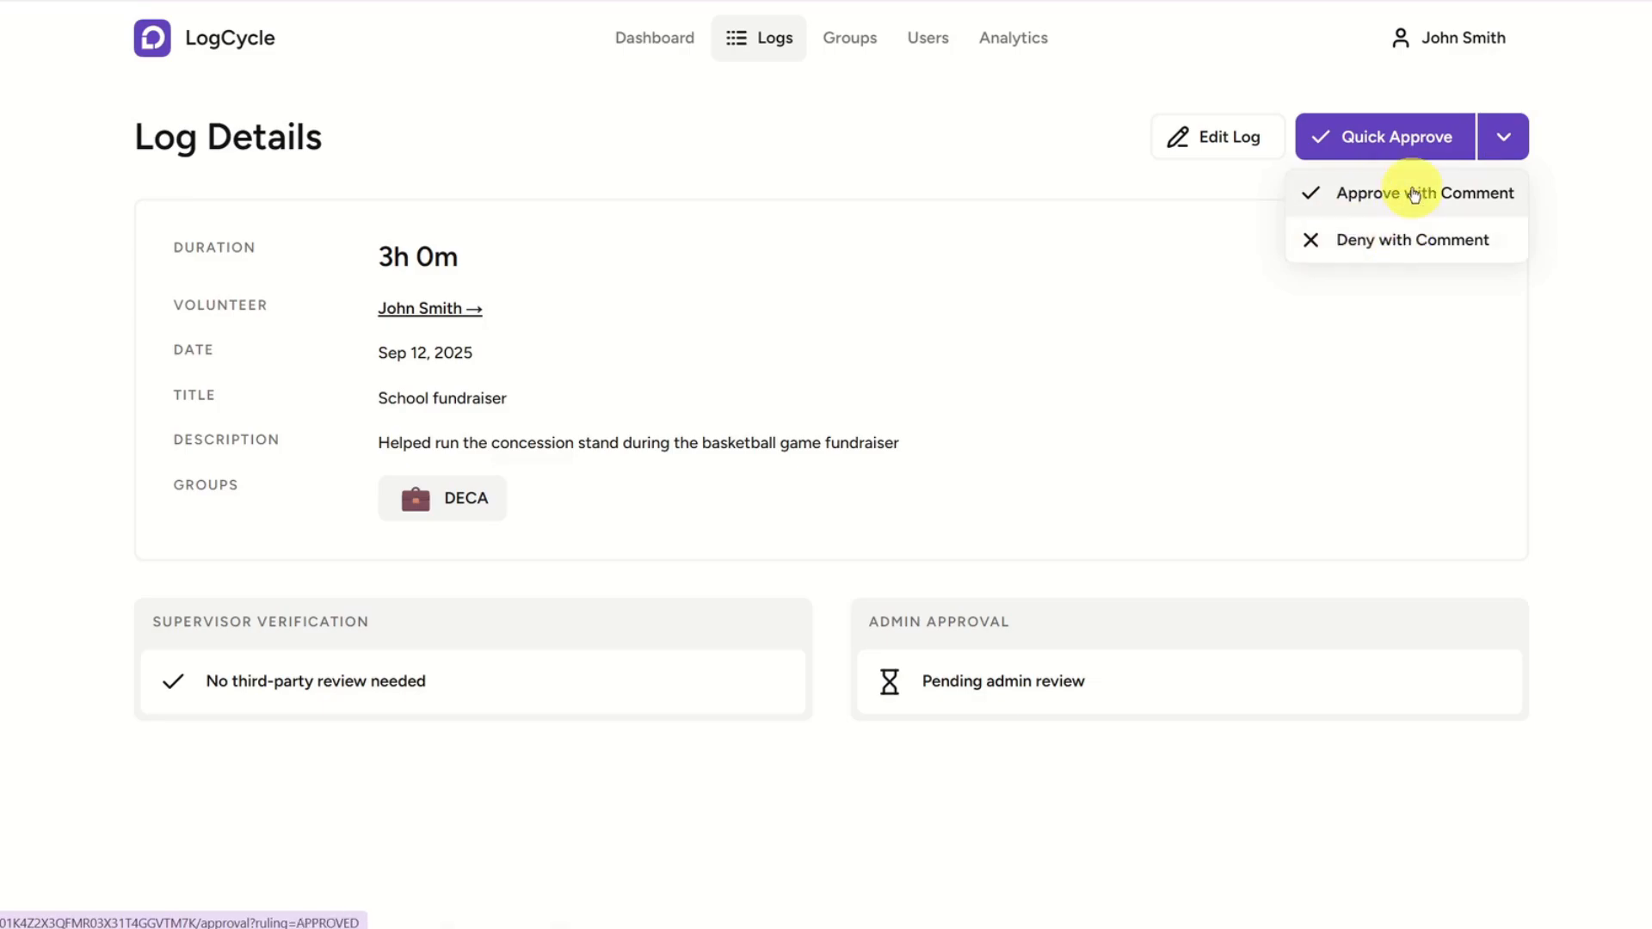
{"action": "left_click", "coordinate": [1414, 195]}
{"action": "scroll", "coordinate": [1381, 209], "scroll_direction": "down", "scroll_amount": 1}
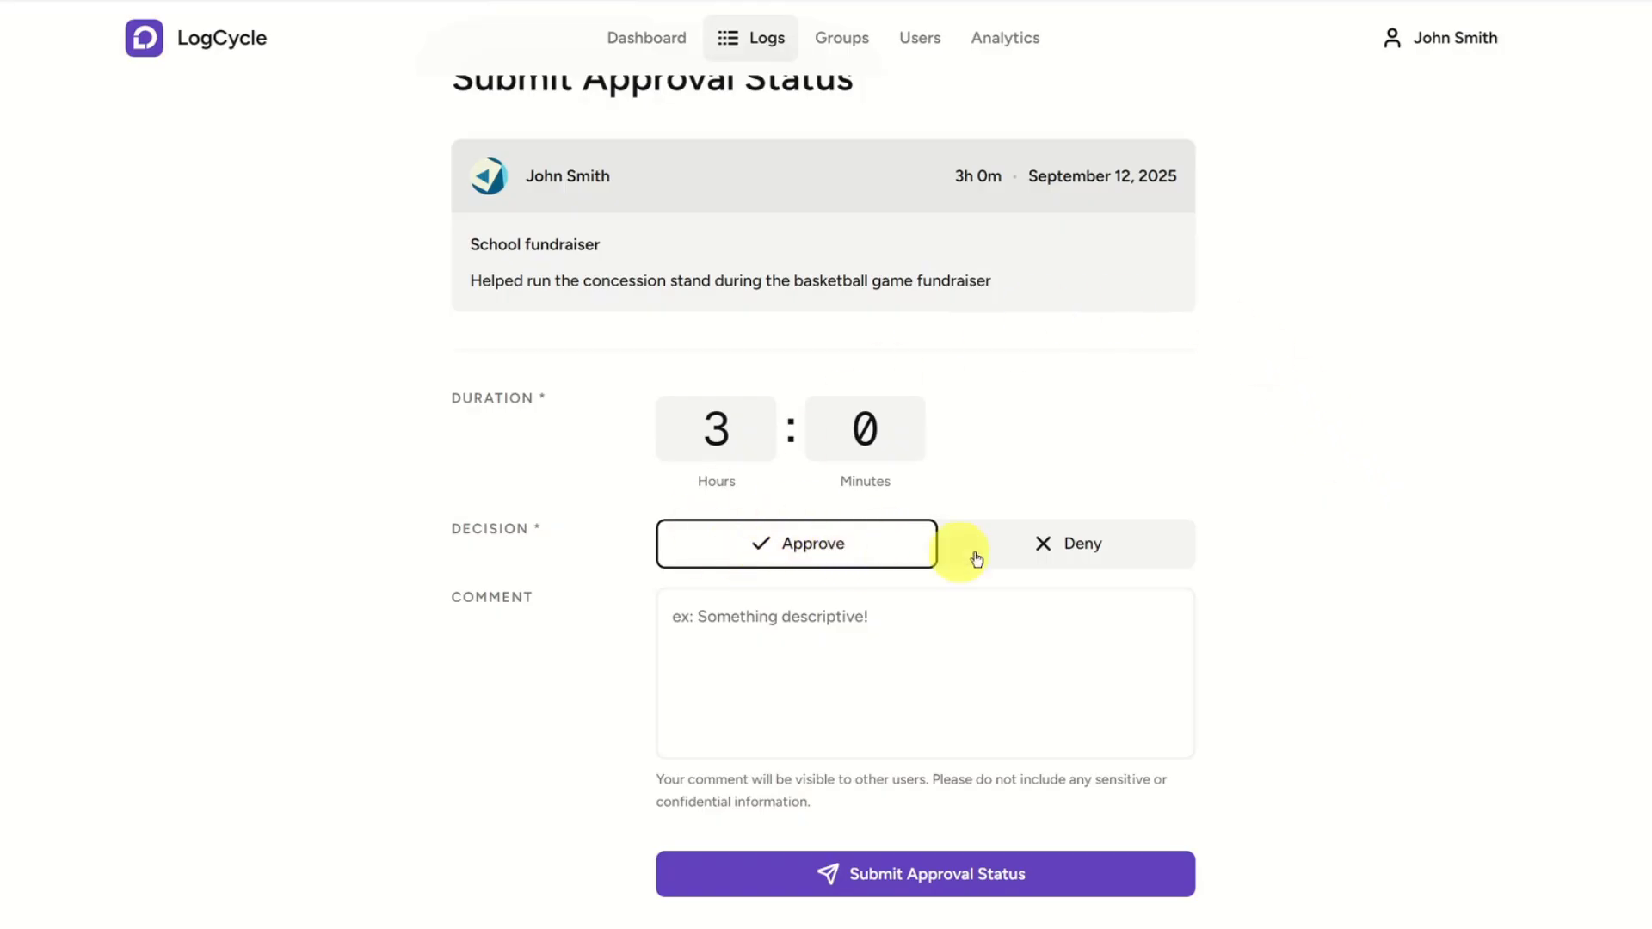
{"action": "left_click", "coordinate": [1091, 546]}
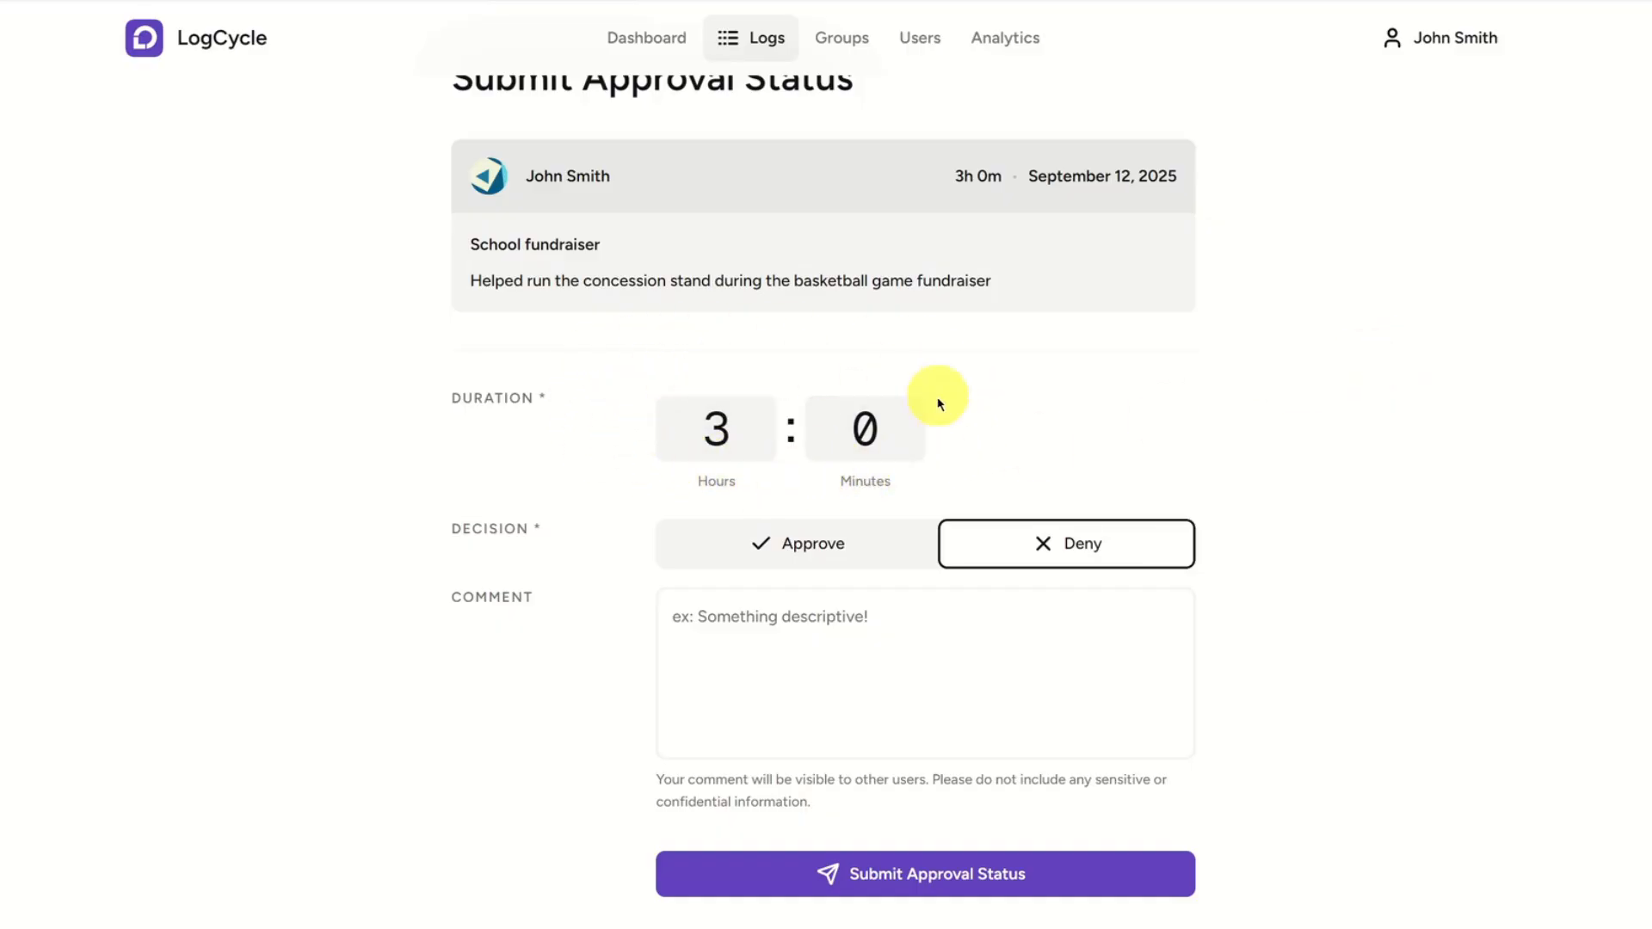
Try a duration of 2 hours for the School fundraiser review and restore it to 3 hours.
{"action": "left_click", "coordinate": [705, 455]}
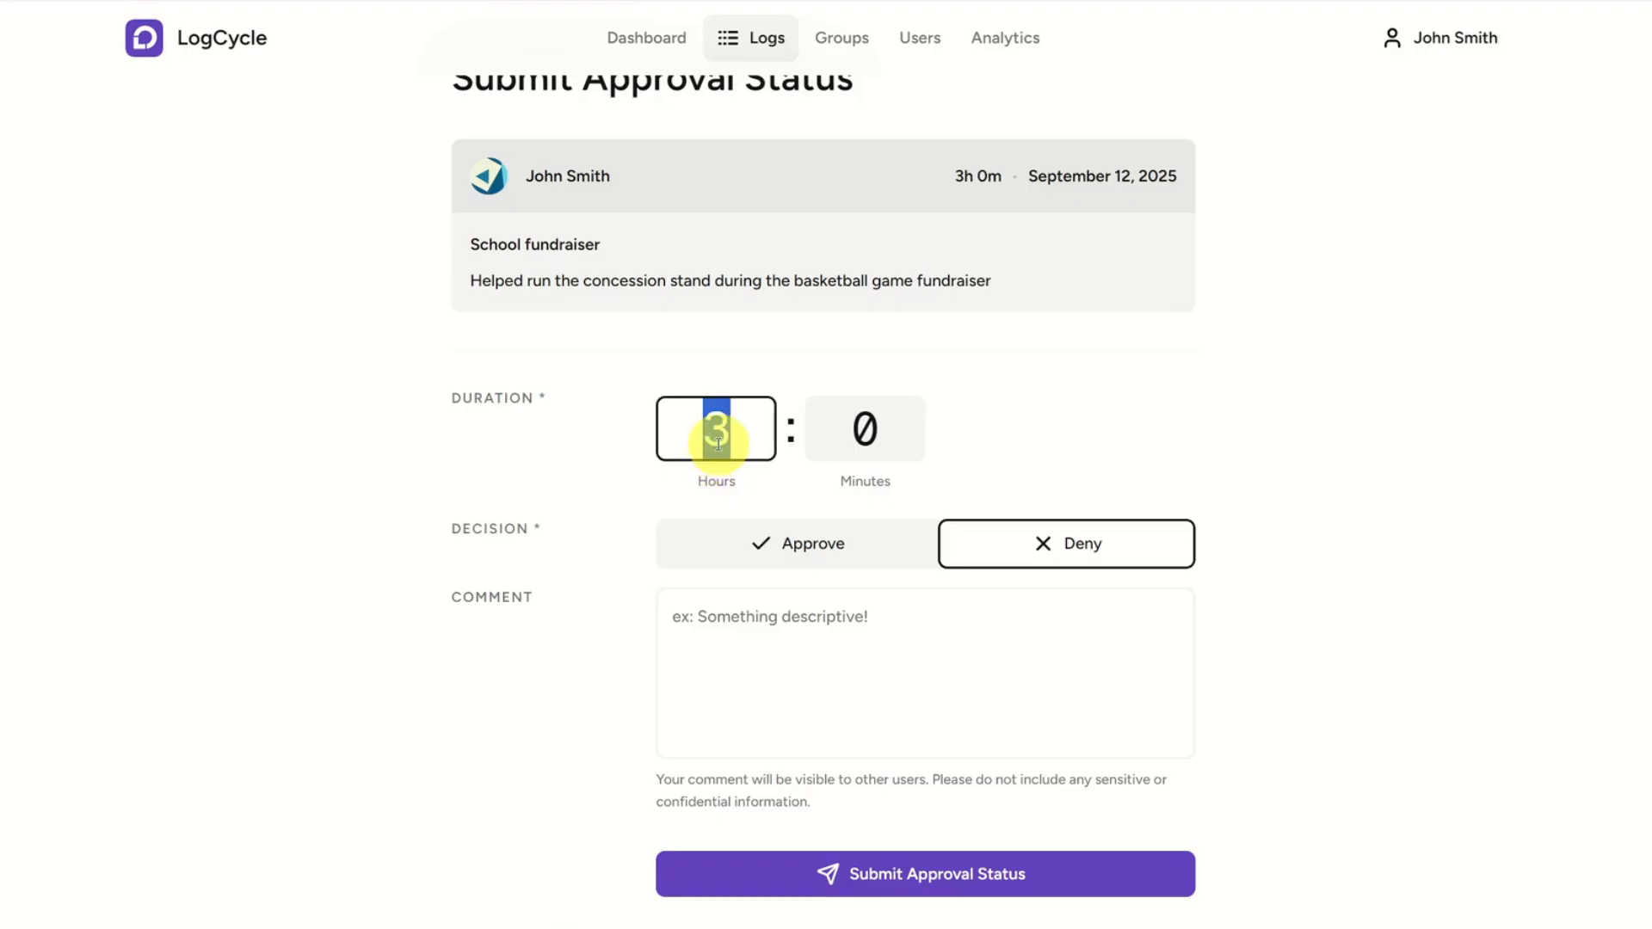
{"action": "type", "text": "2"}
{"action": "key", "text": "Tab"}
{"action": "left_click", "coordinate": [740, 416]}
{"action": "type", "text": "3"}
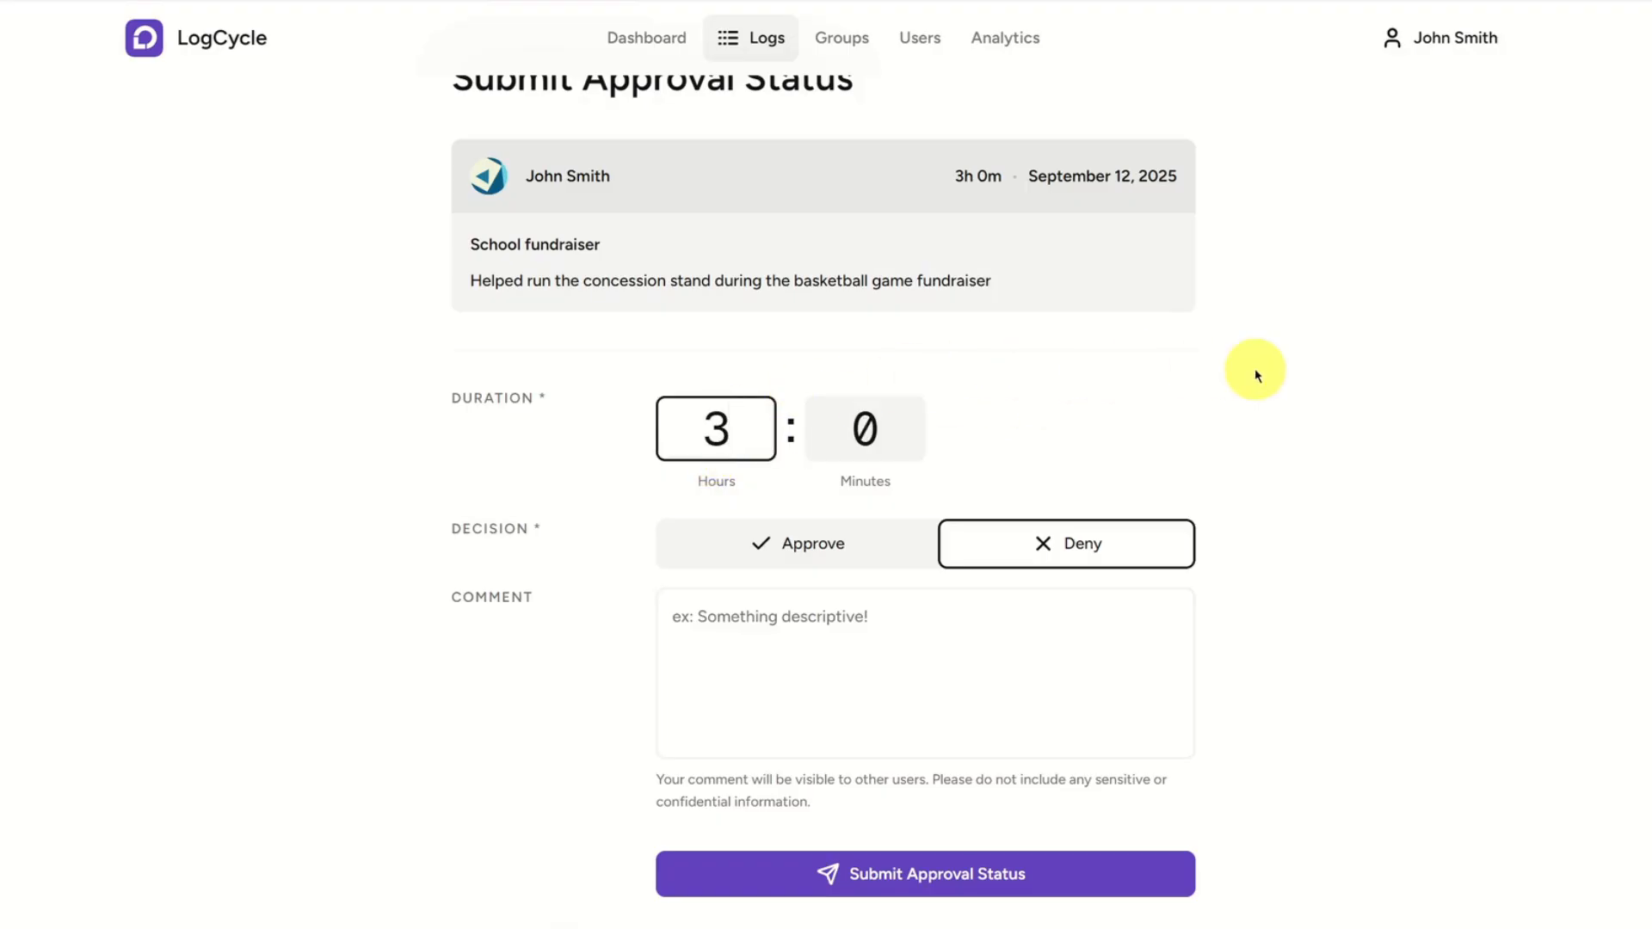
{"action": "left_click", "coordinate": [1255, 369]}
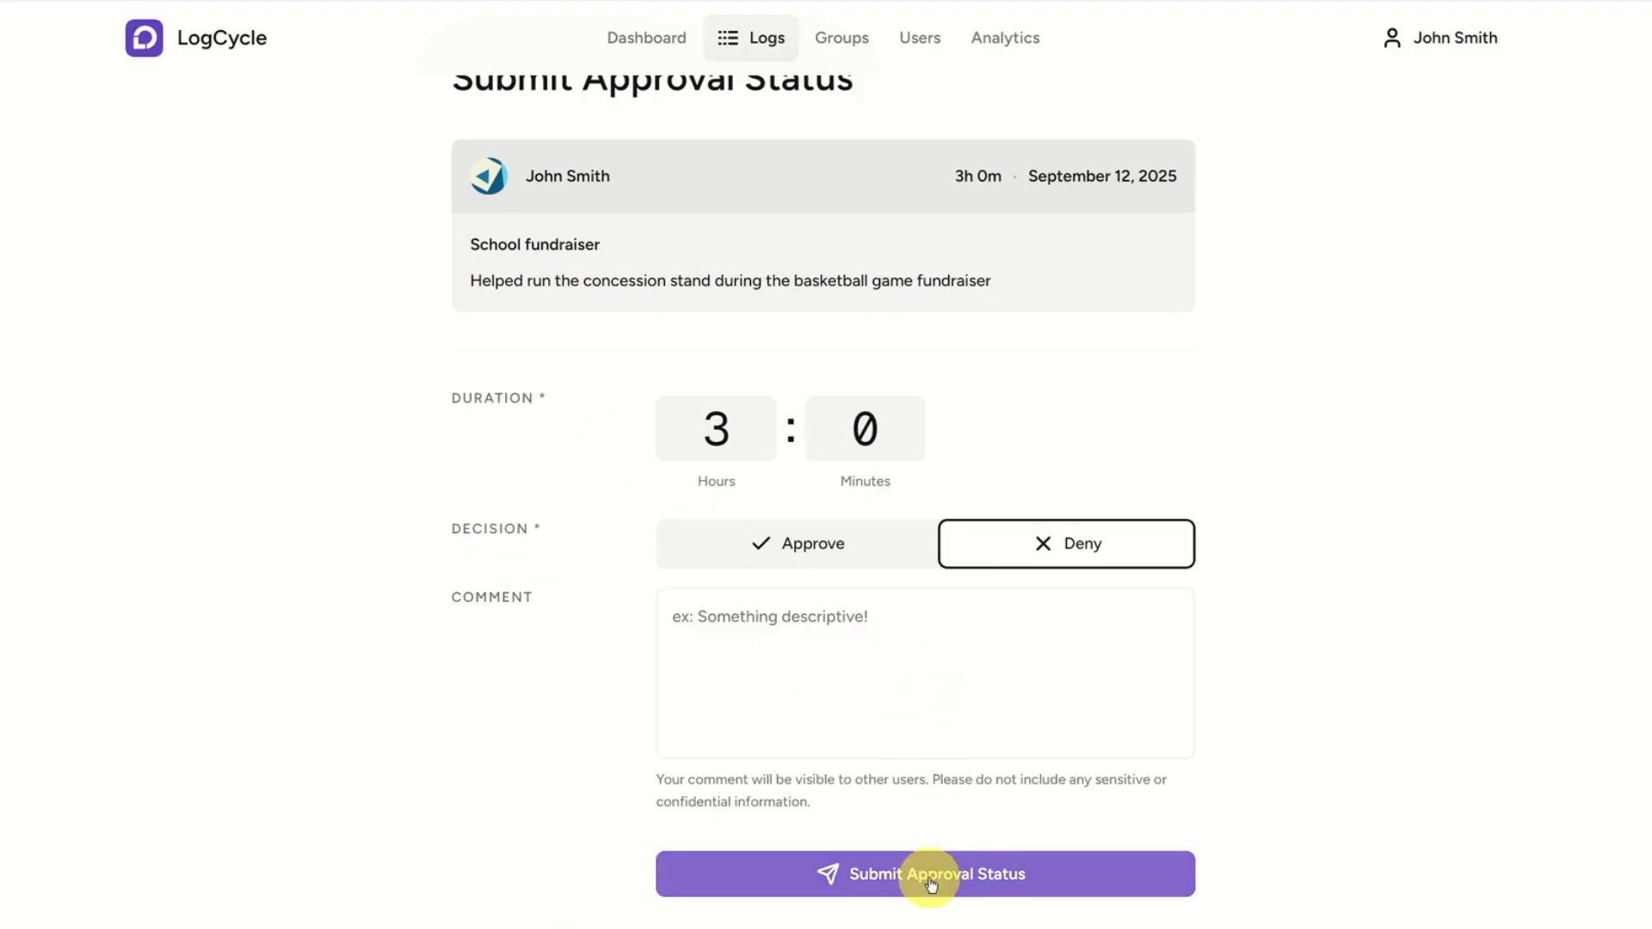
Leave the approval form without submitting it and review the log statuses on the dashboard.
{"action": "scroll", "coordinate": [642, 29], "scroll_direction": "up", "scroll_amount": 1}
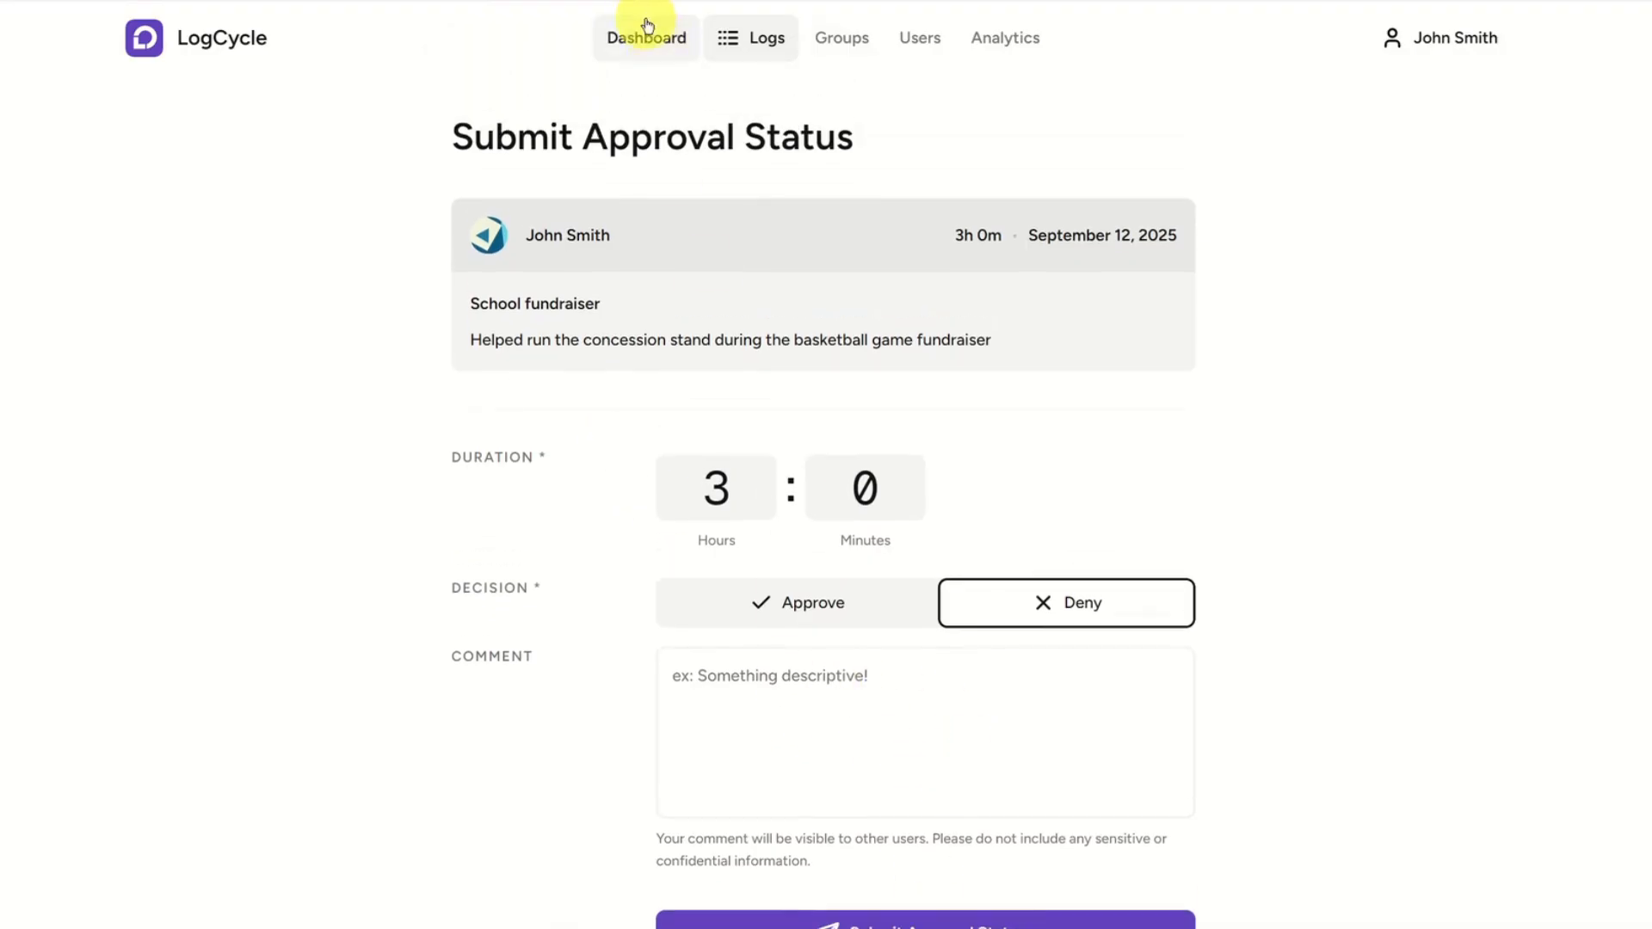
{"action": "left_click", "coordinate": [664, 37]}
{"action": "scroll", "coordinate": [1067, 736], "scroll_direction": "down", "scroll_amount": 1}
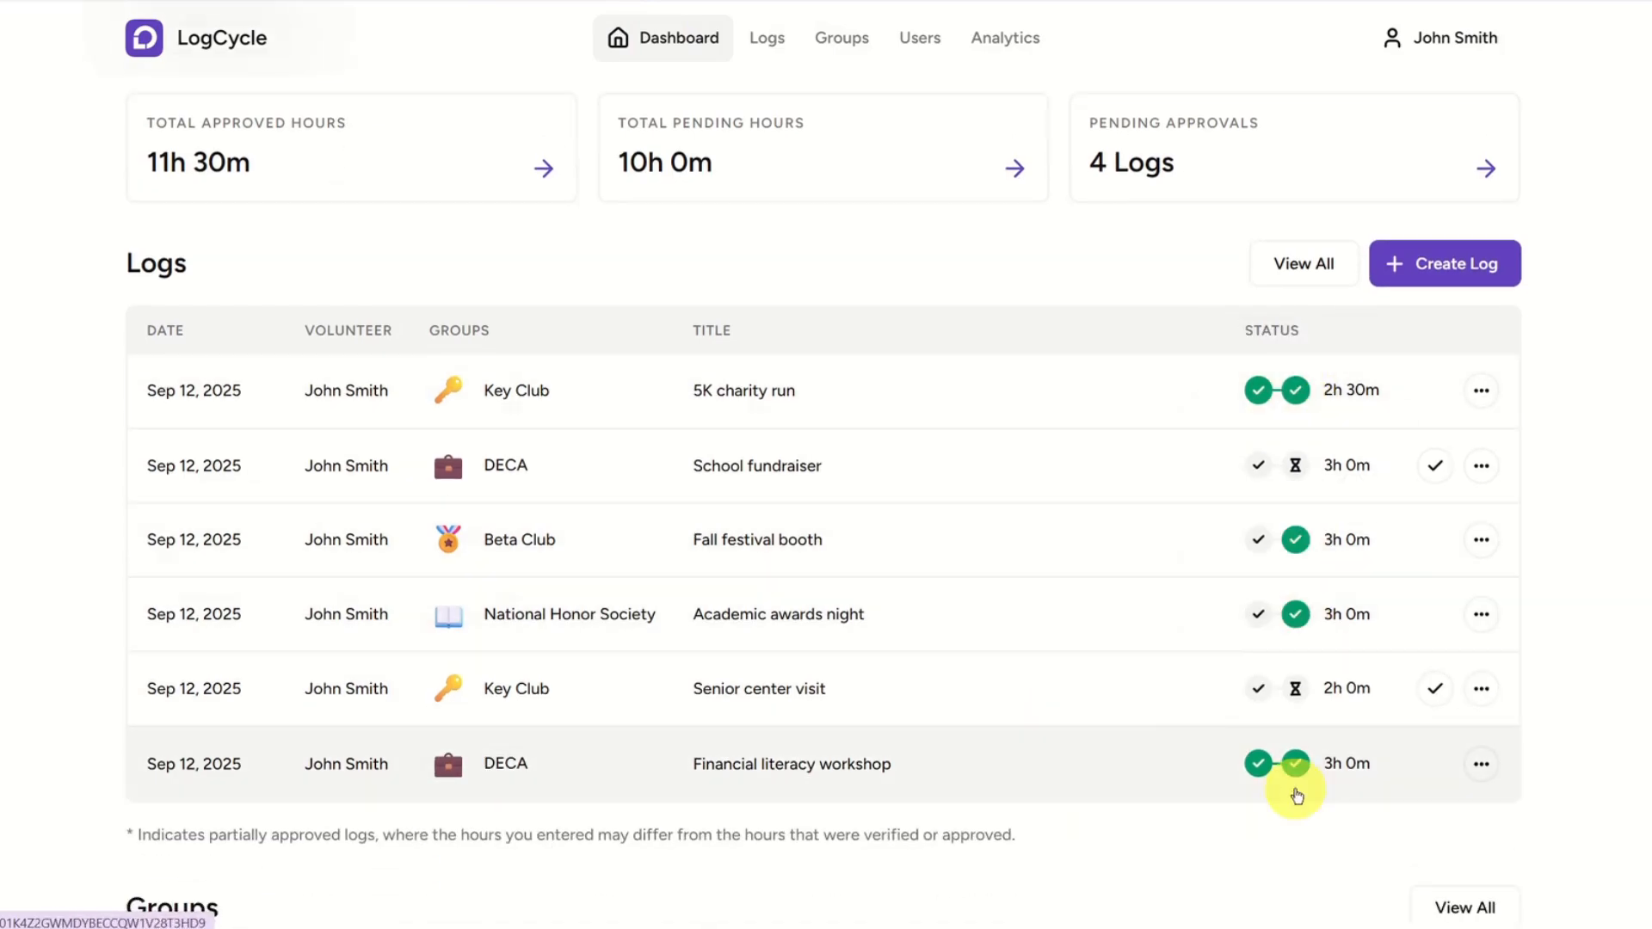
{"action": "scroll", "coordinate": [62, 557], "scroll_direction": "up", "scroll_amount": 1}
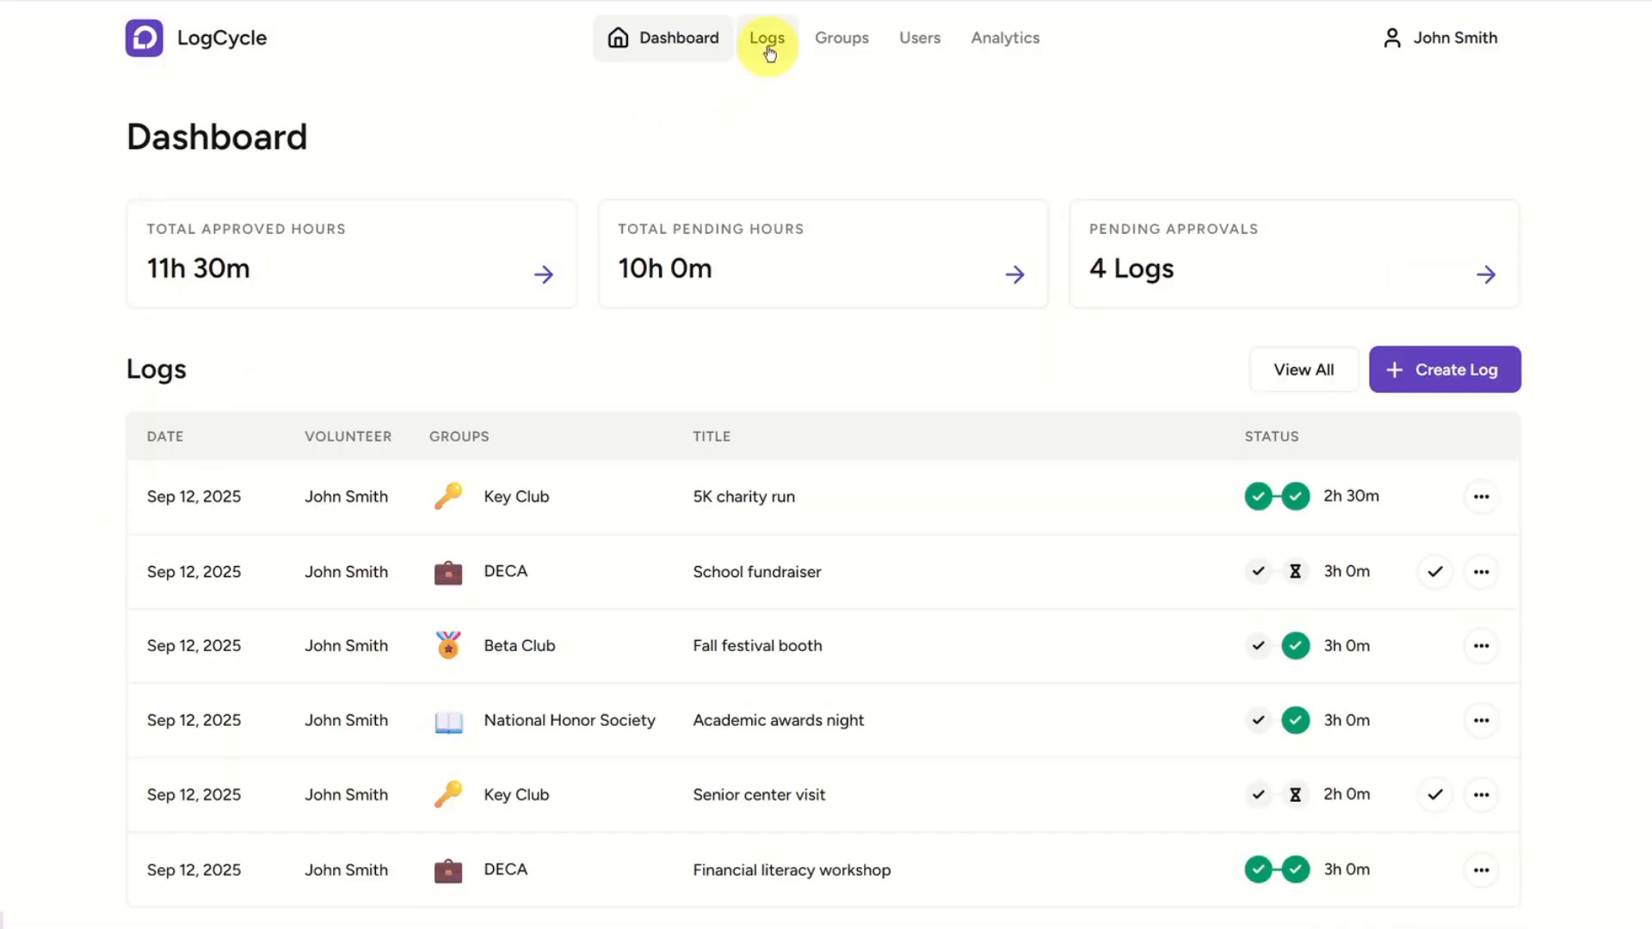
Open the full logs list and review which groups are included in its group filter.
{"action": "left_click", "coordinate": [768, 43]}
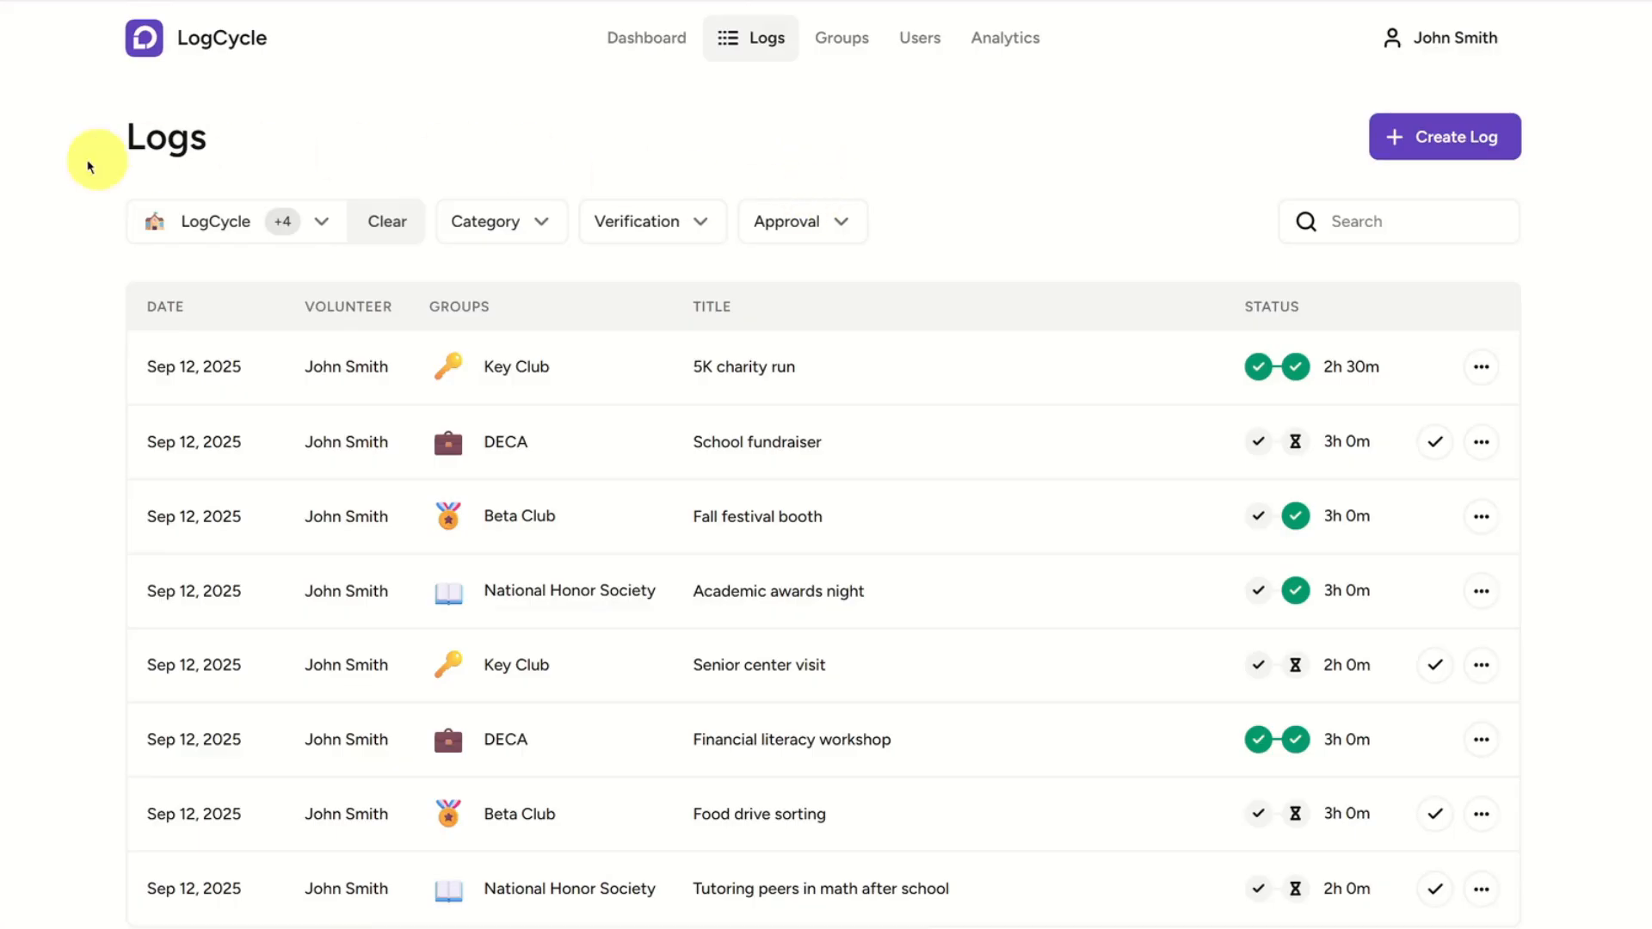
{"action": "scroll", "coordinate": [59, 210], "scroll_direction": "down", "scroll_amount": 1}
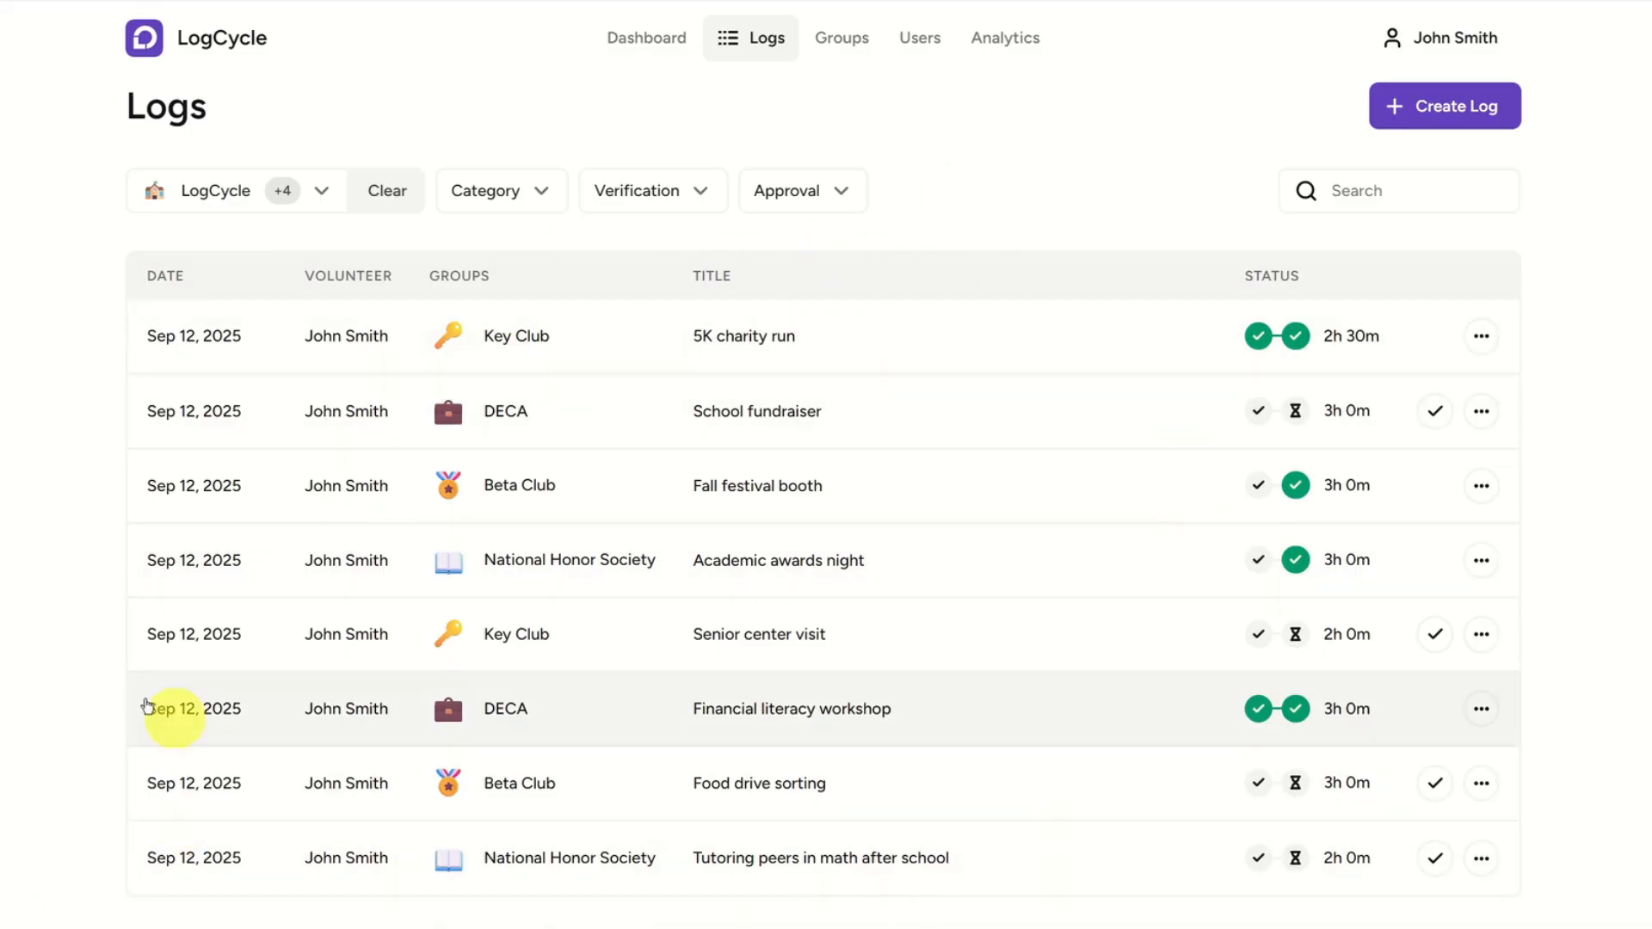
{"action": "left_click", "coordinate": [231, 191]}
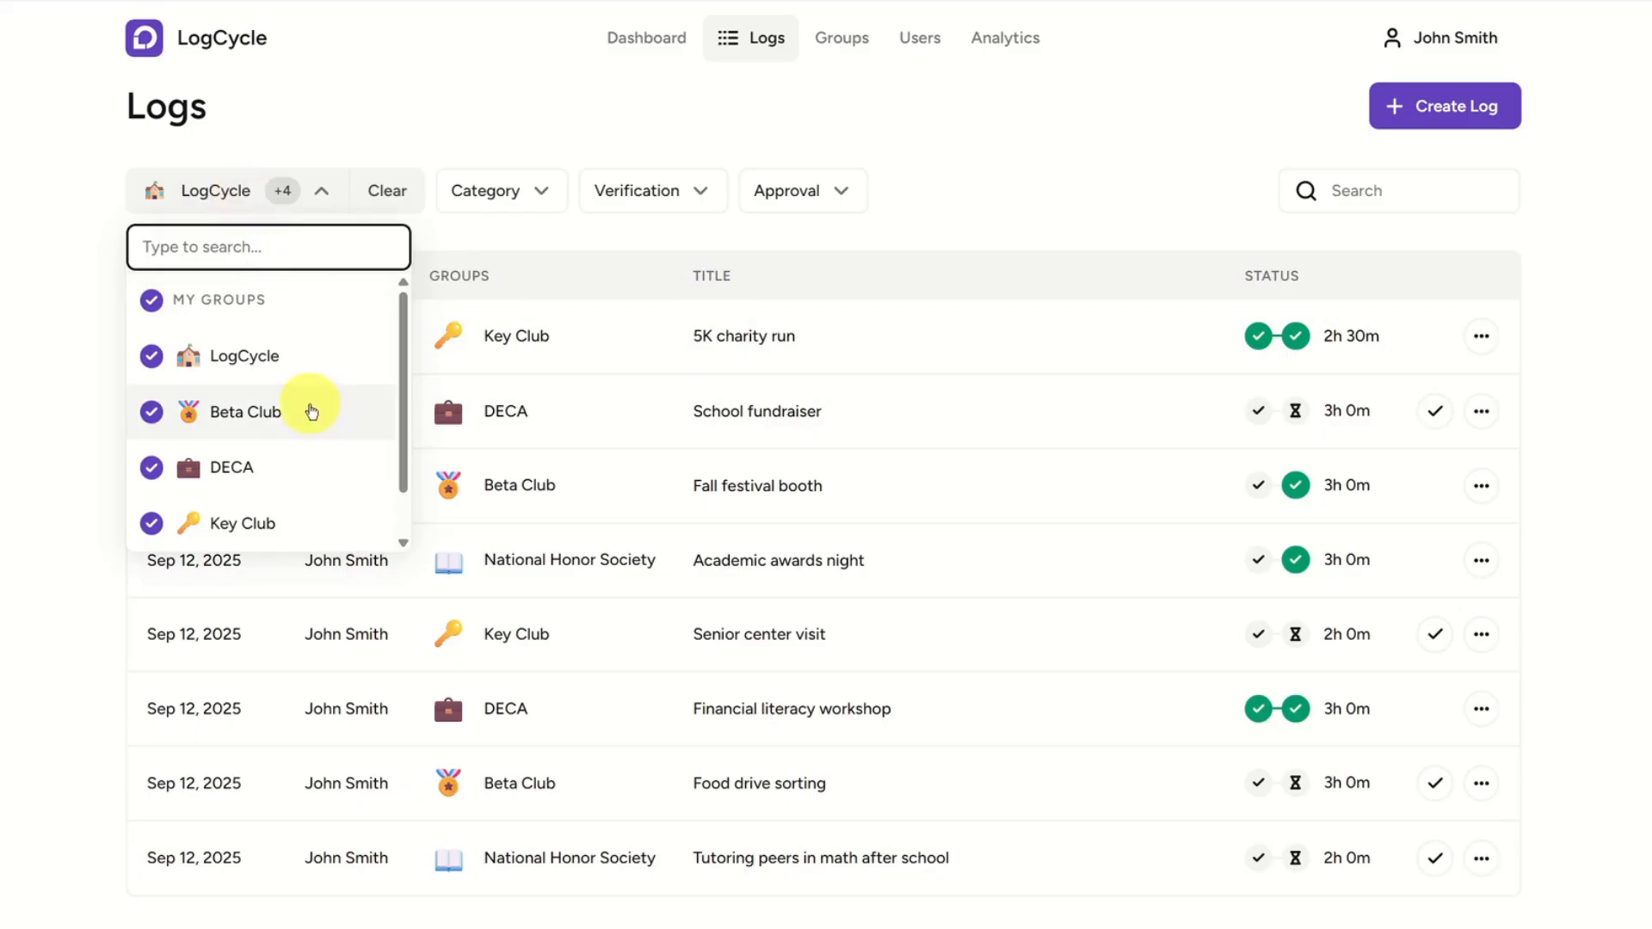
{"action": "scroll", "coordinate": [301, 413], "scroll_direction": "down", "scroll_amount": 1}
{"action": "scroll", "coordinate": [284, 383], "scroll_direction": "up", "scroll_amount": 1}
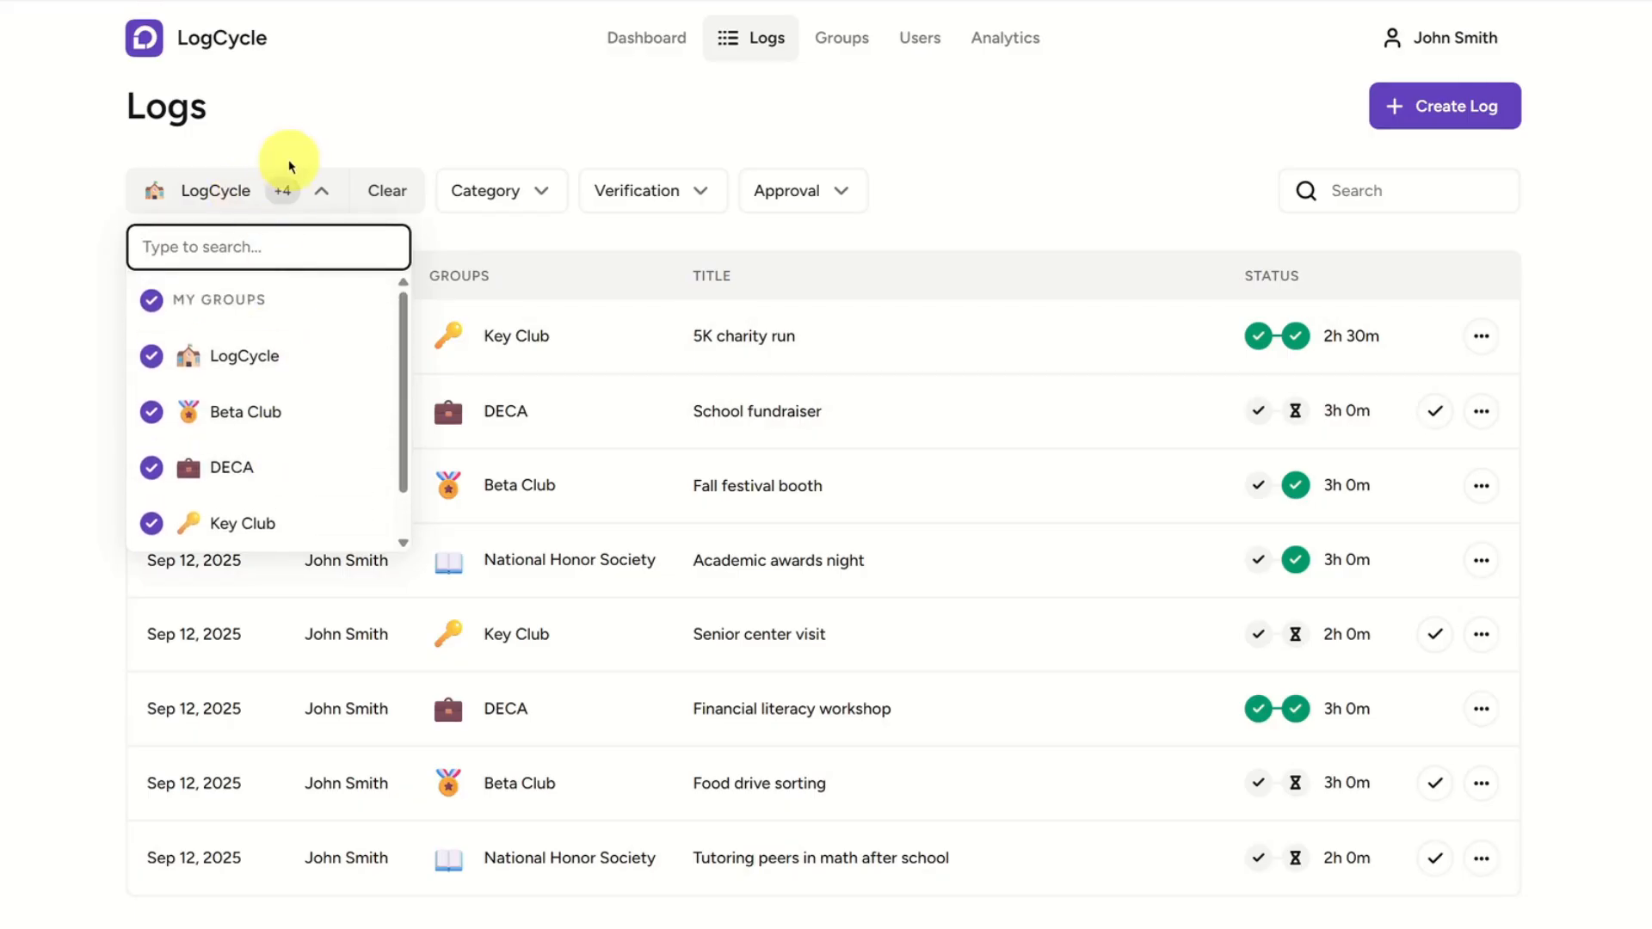
{"action": "left_click", "coordinate": [213, 186]}
Review the category, verification and approval filters of the logs list and the additional actions for the DECA "School fundraiser" log.
{"action": "left_click", "coordinate": [482, 191]}
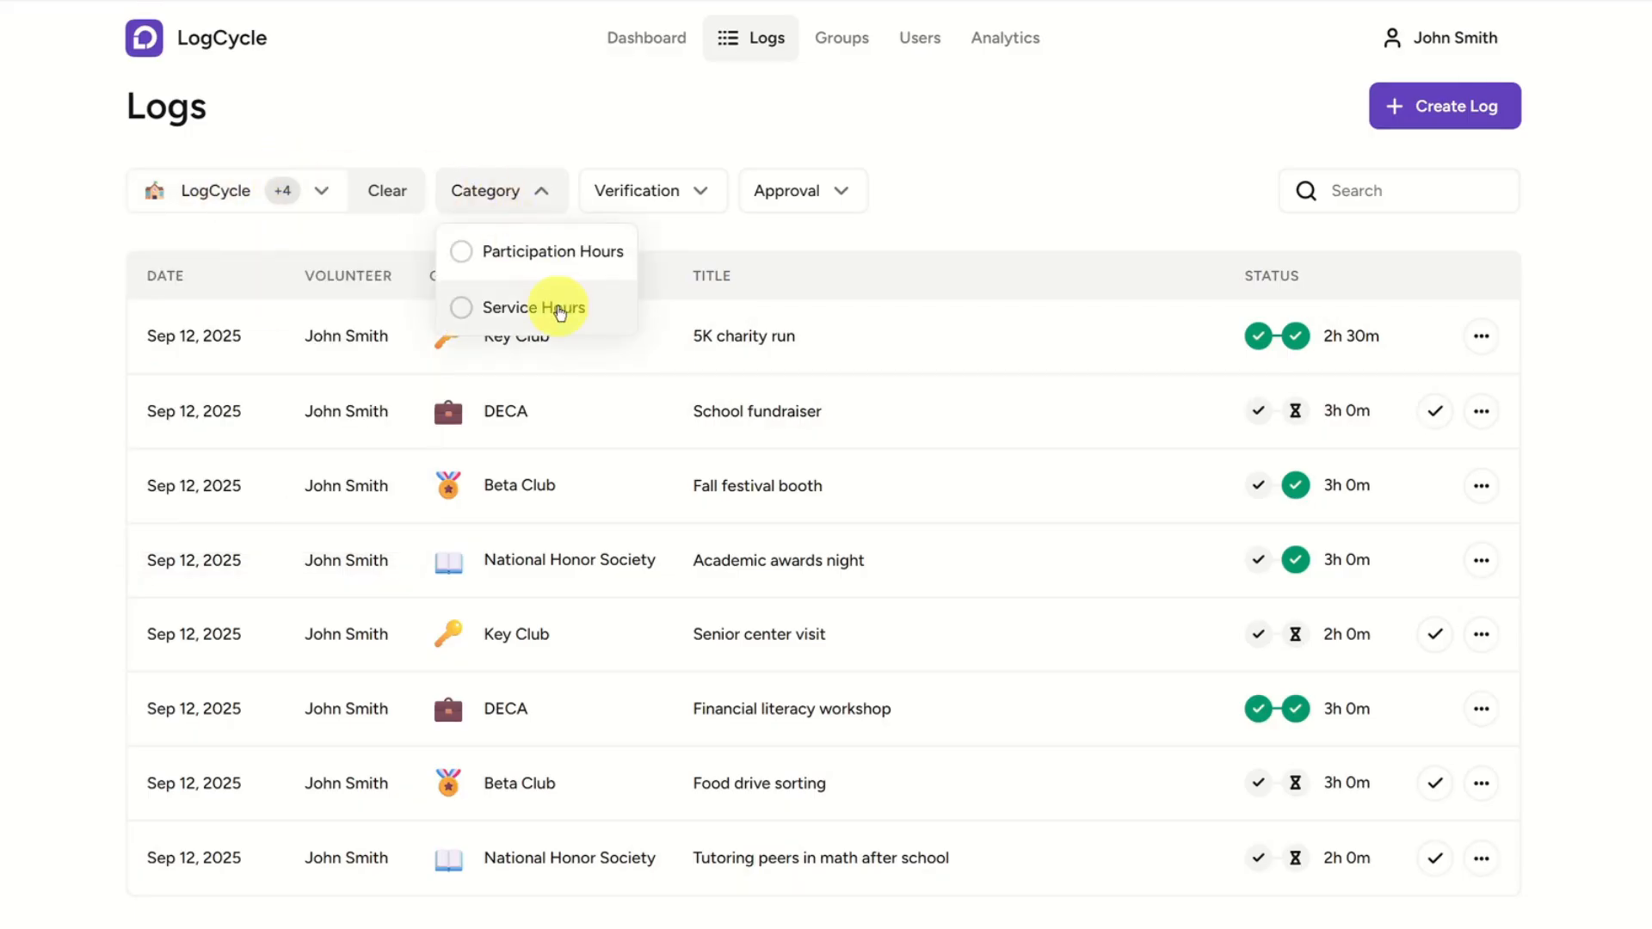
{"action": "left_click", "coordinate": [642, 184]}
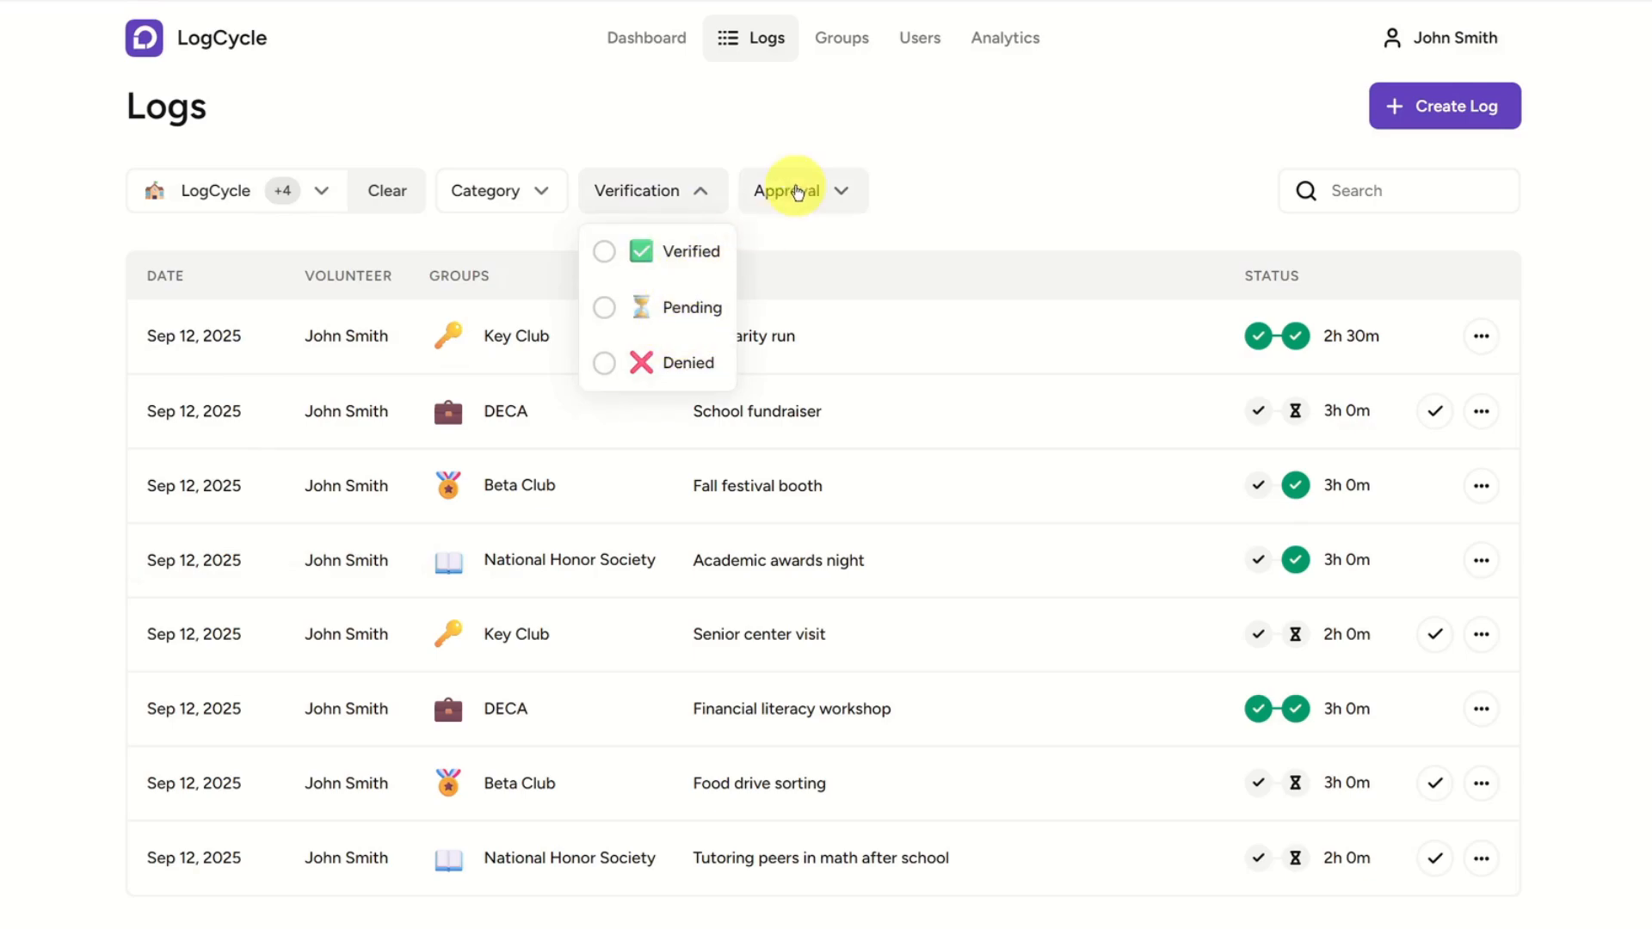
{"action": "left_click", "coordinate": [788, 184]}
{"action": "left_click", "coordinate": [841, 188]}
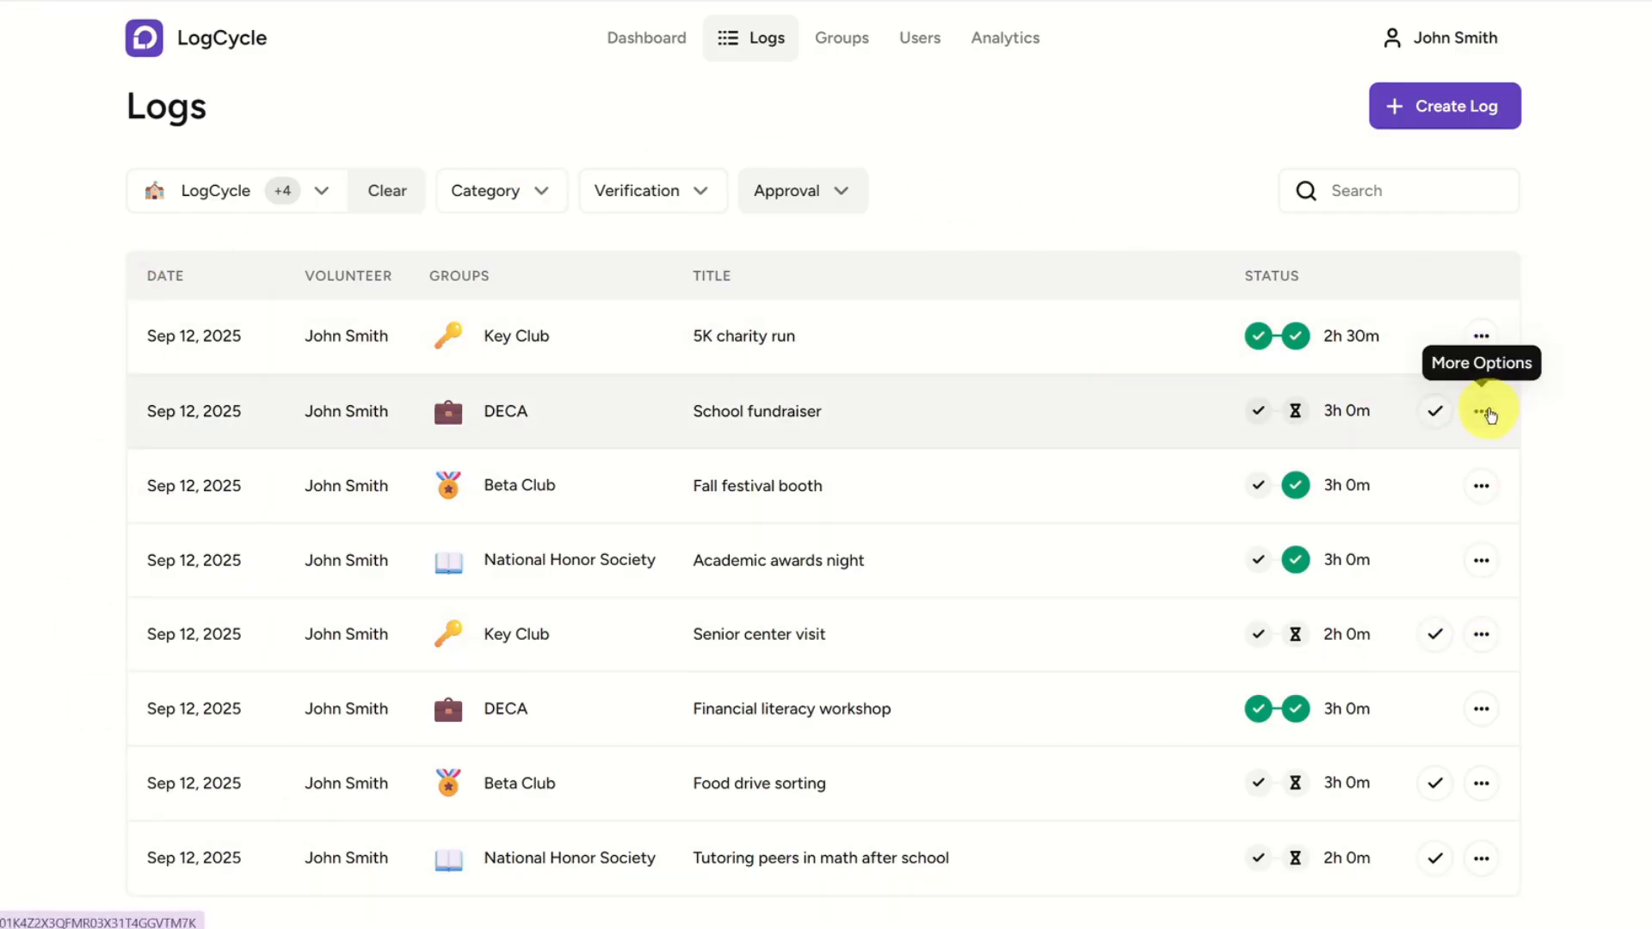
{"action": "left_click", "coordinate": [1482, 412]}
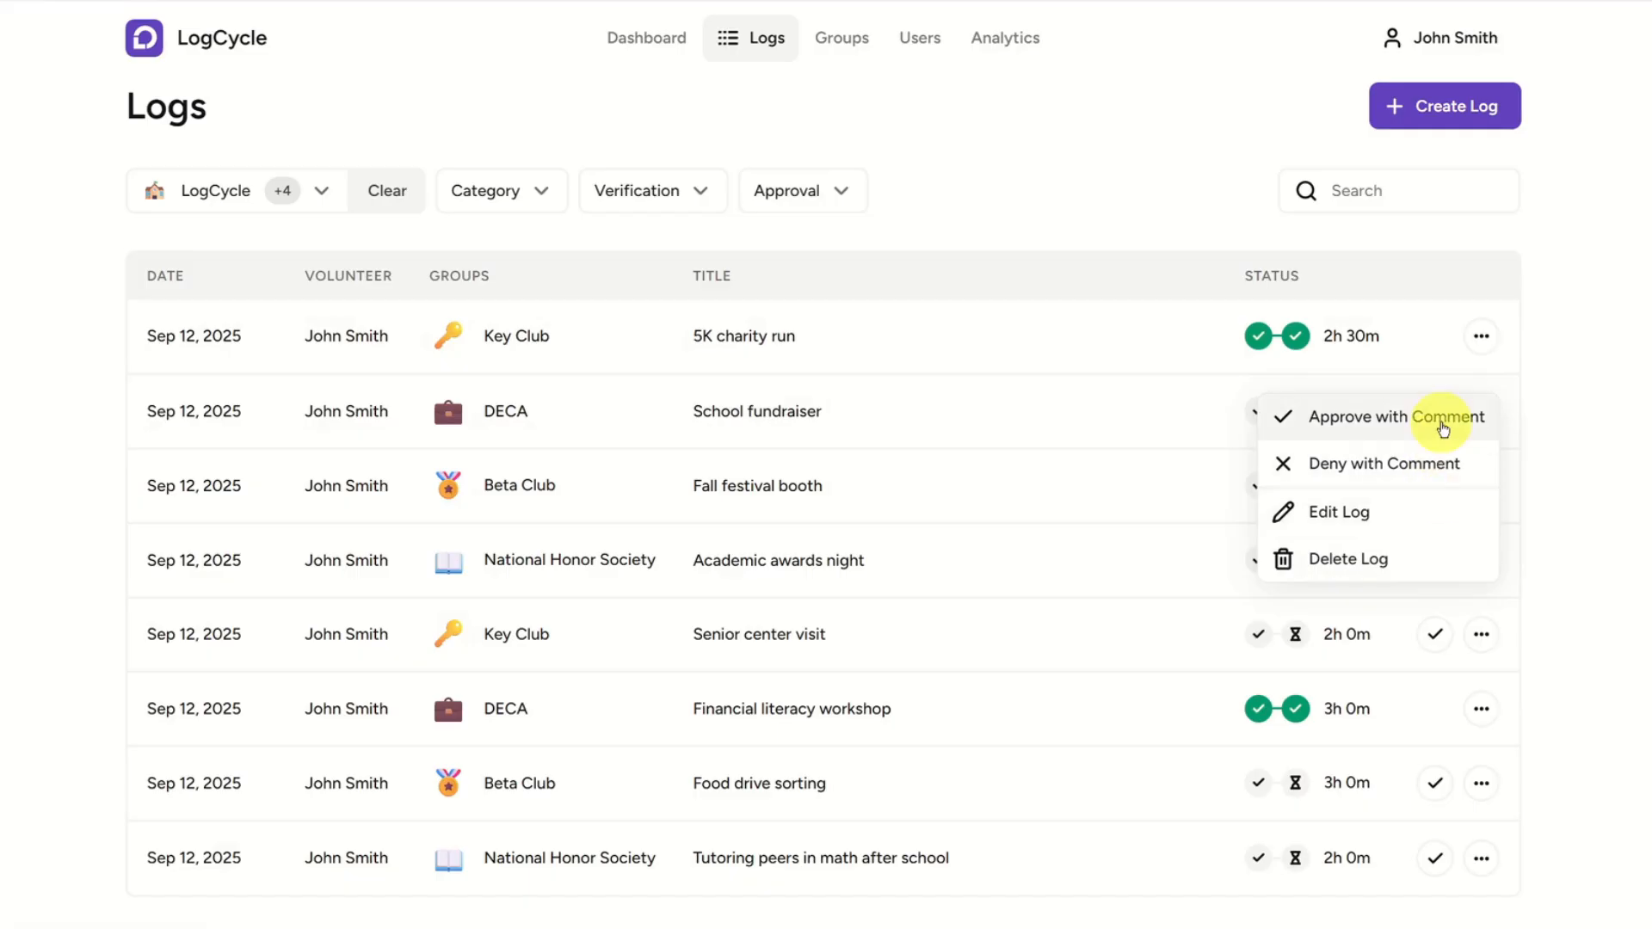
{"action": "left_click", "coordinate": [1554, 508]}
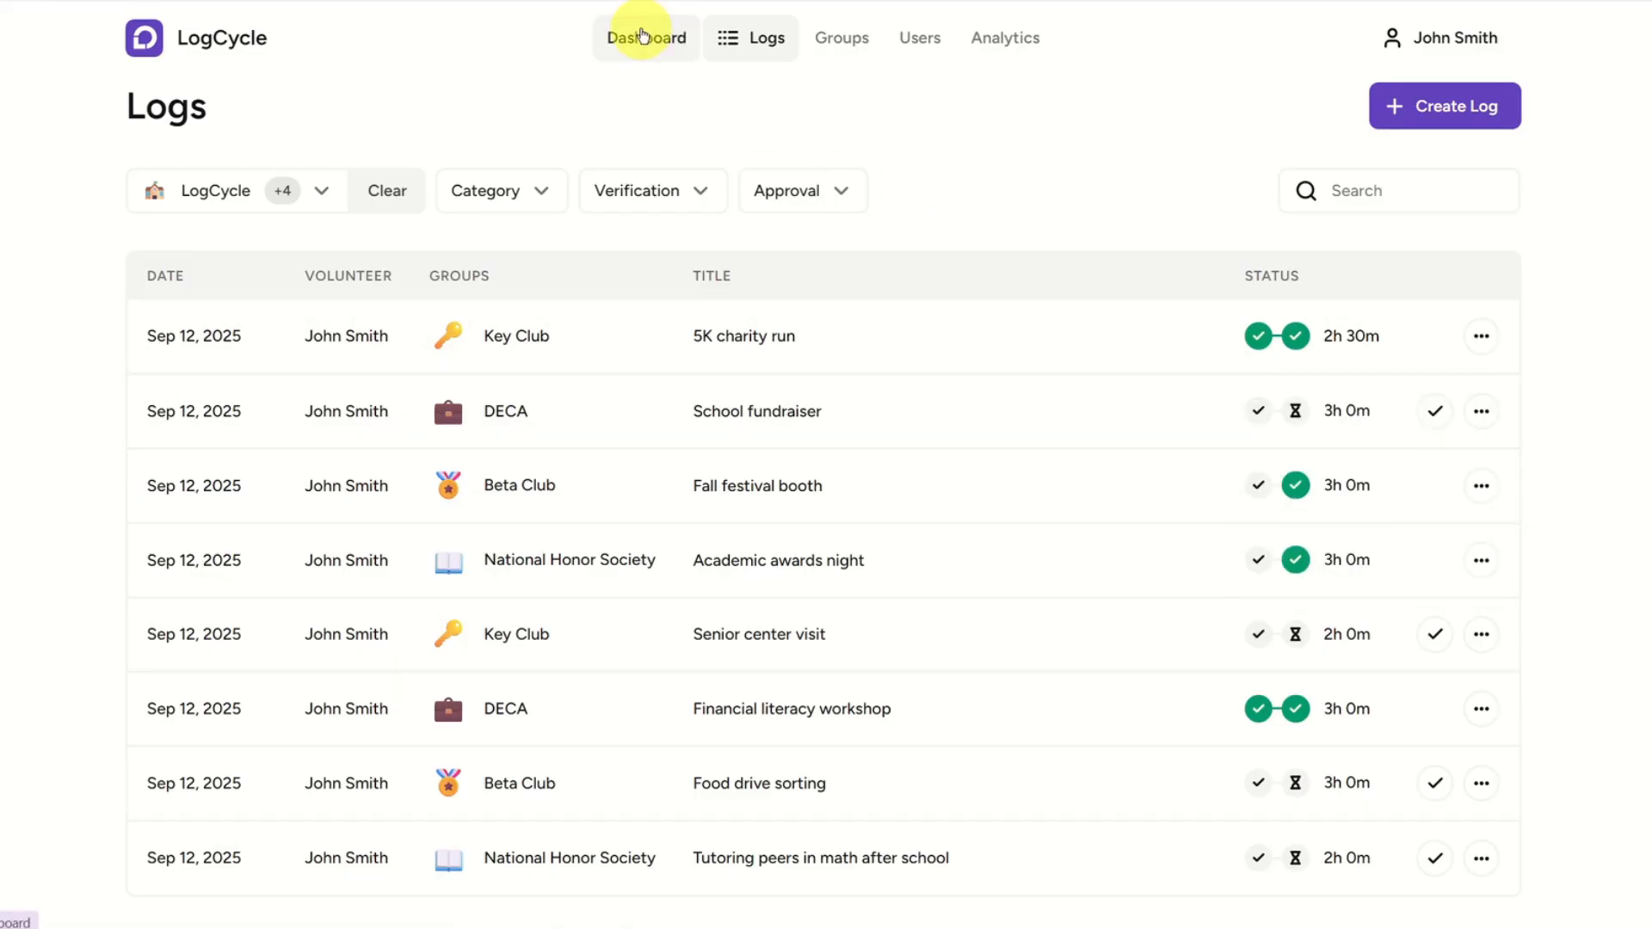
Open the Beta Club group from the dashboard and review its details, logs, admins and volunteers.
{"action": "left_click", "coordinate": [641, 36]}
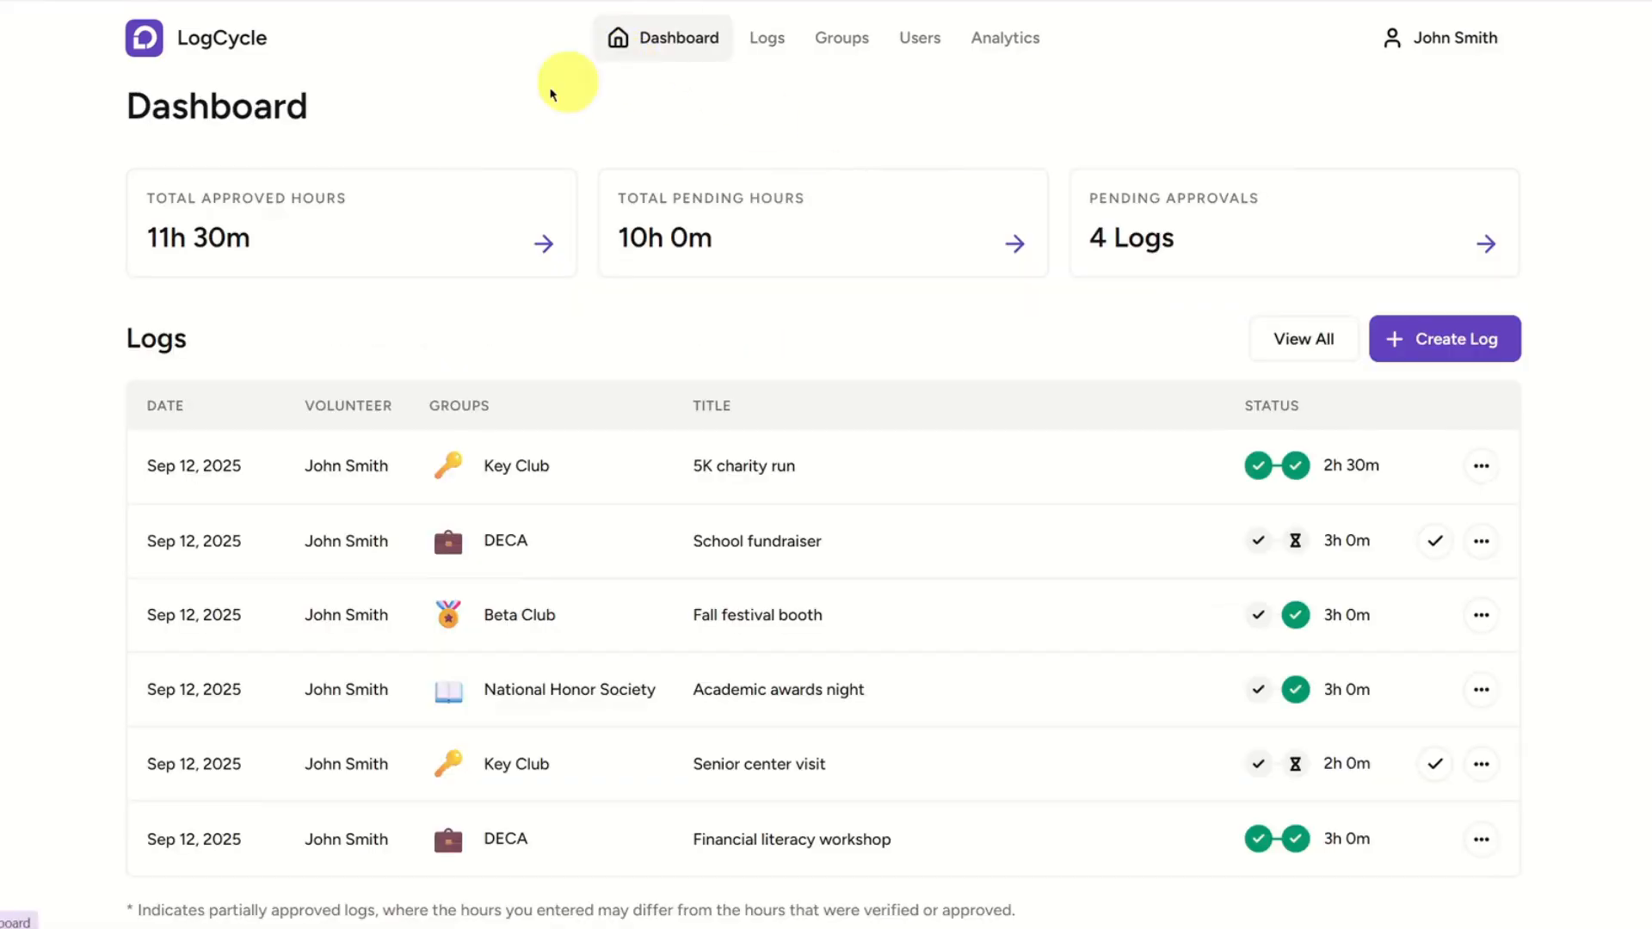
{"action": "scroll", "coordinate": [25, 349], "scroll_direction": "down", "scroll_amount": 5}
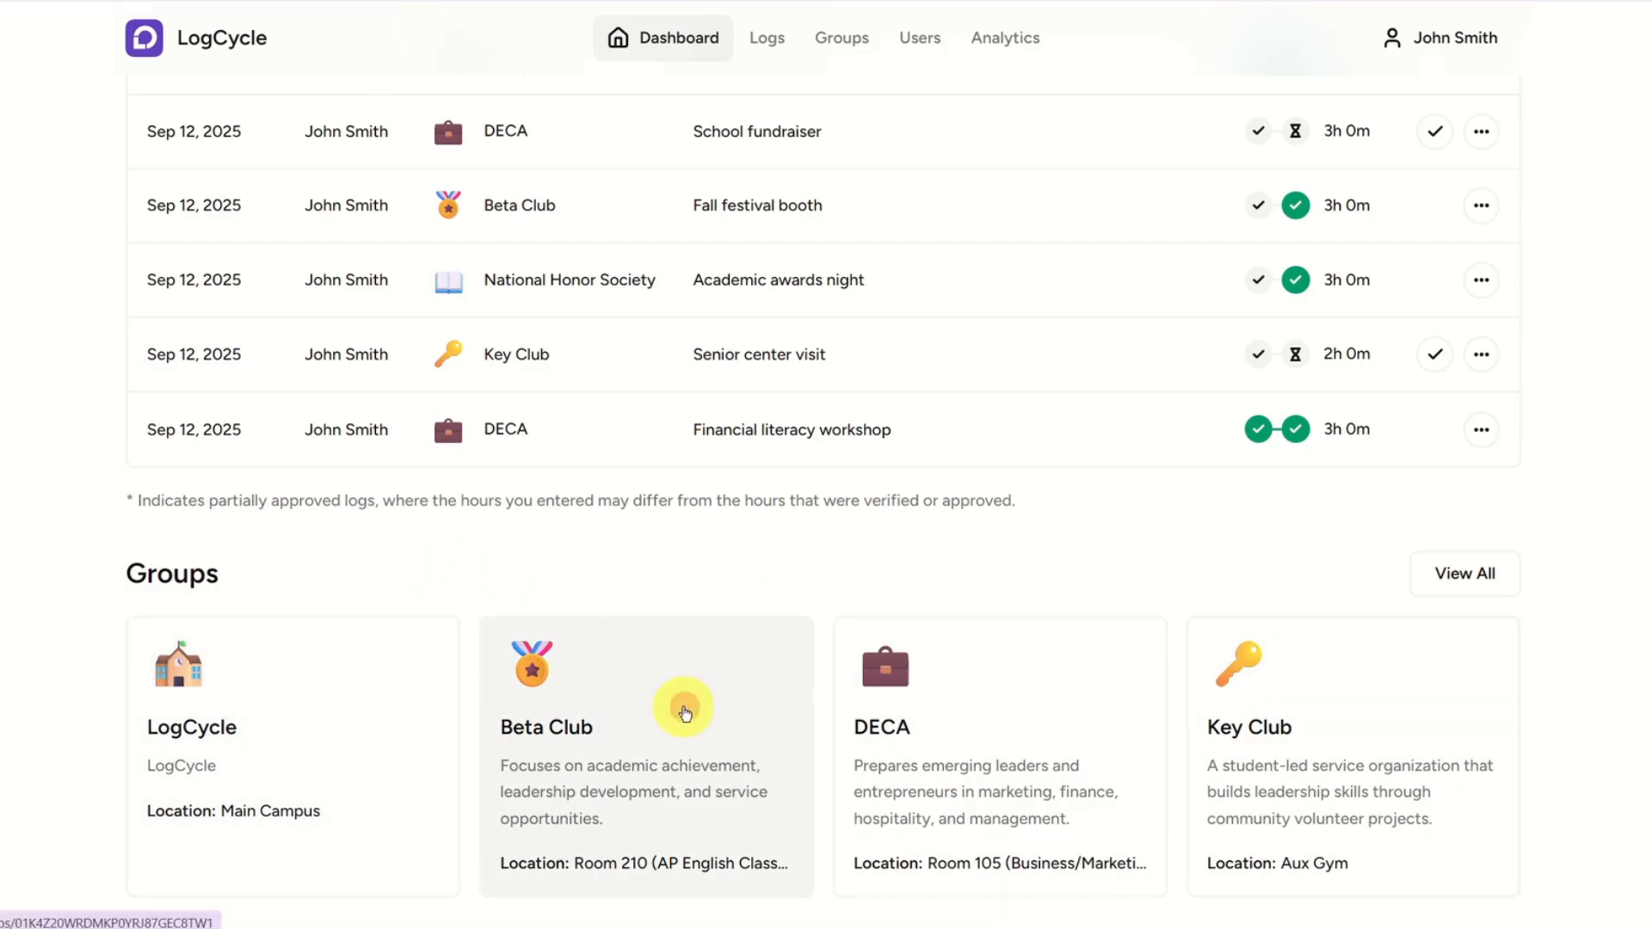
{"action": "left_click", "coordinate": [685, 711]}
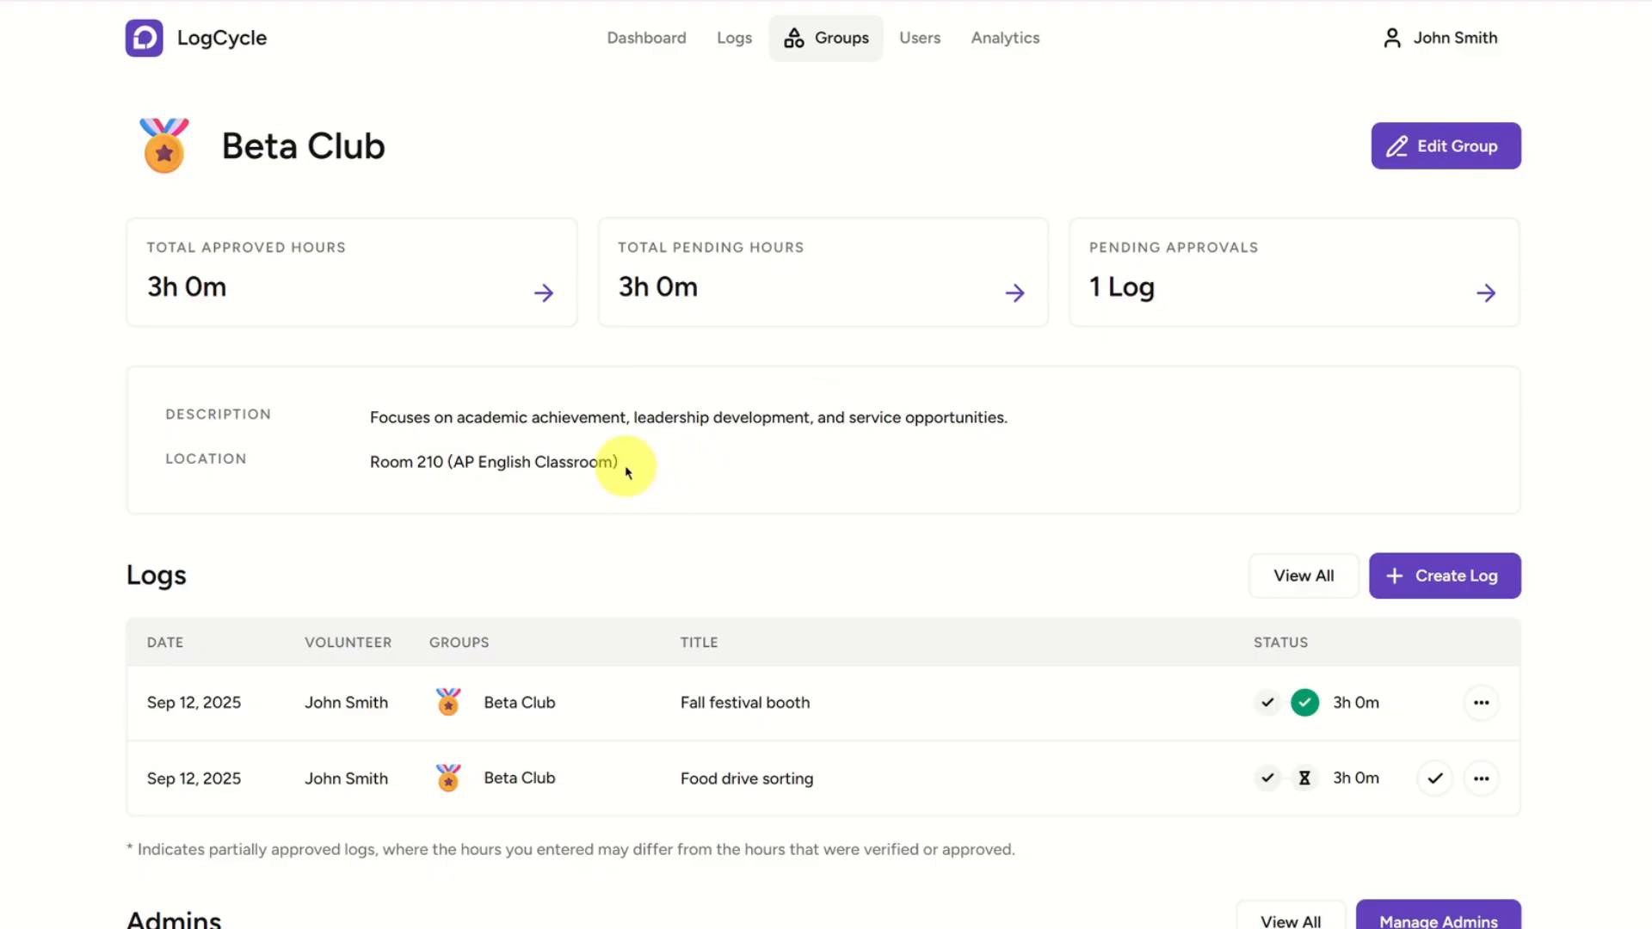
{"action": "scroll", "coordinate": [110, 464], "scroll_direction": "down", "scroll_amount": 4}
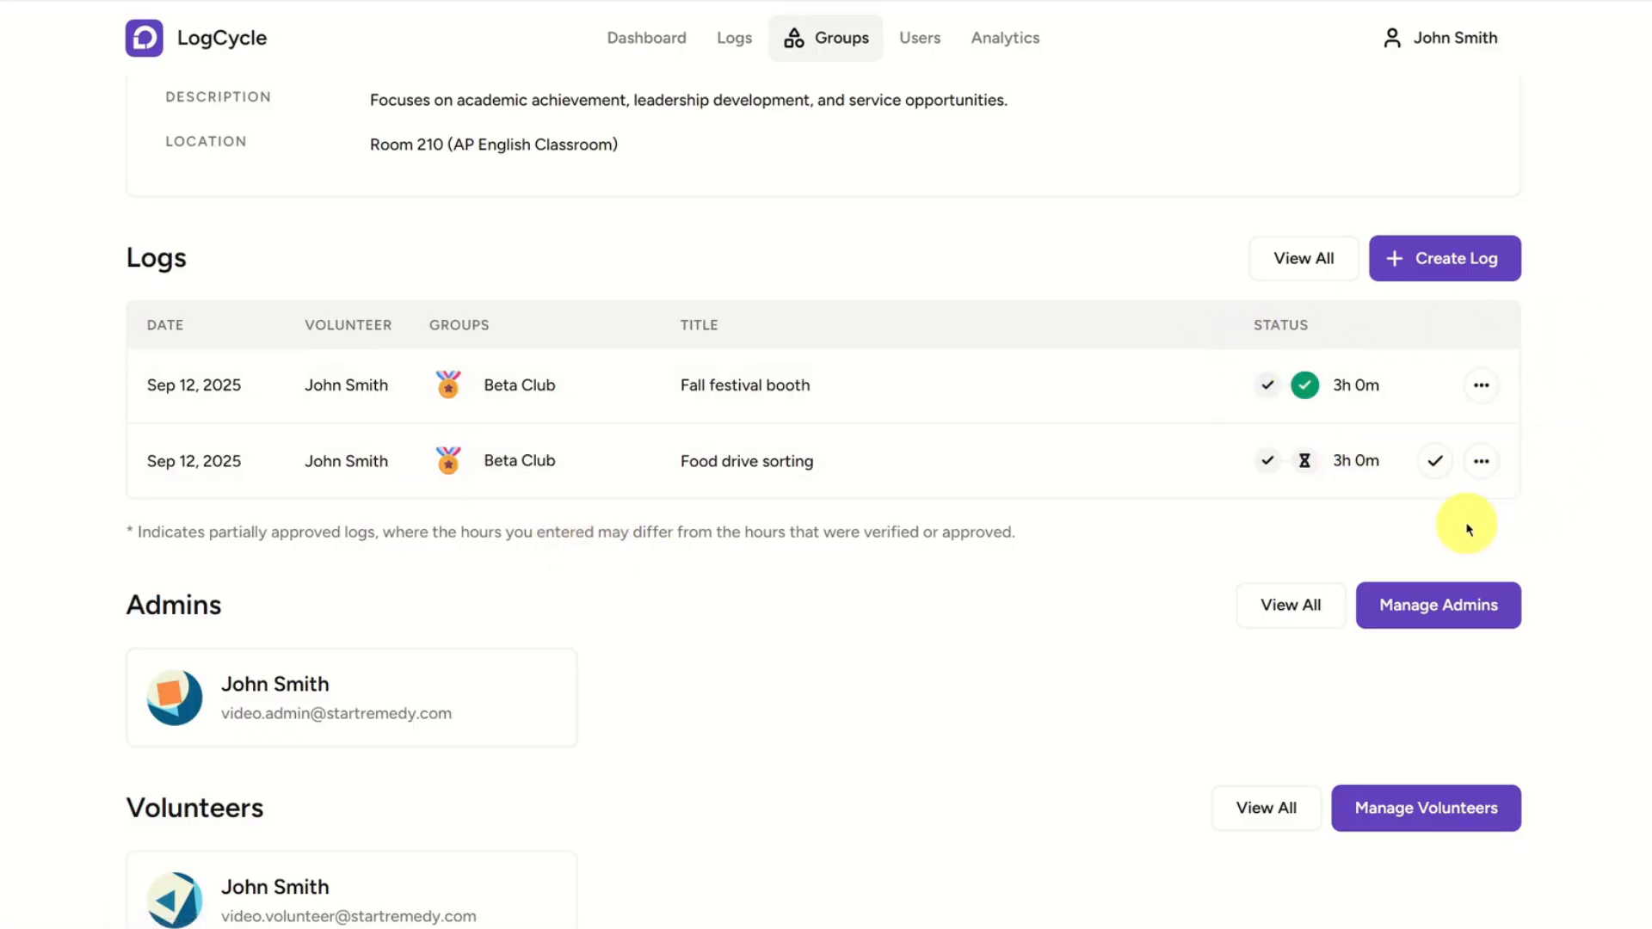
{"action": "scroll", "coordinate": [79, 516], "scroll_direction": "down", "scroll_amount": 1}
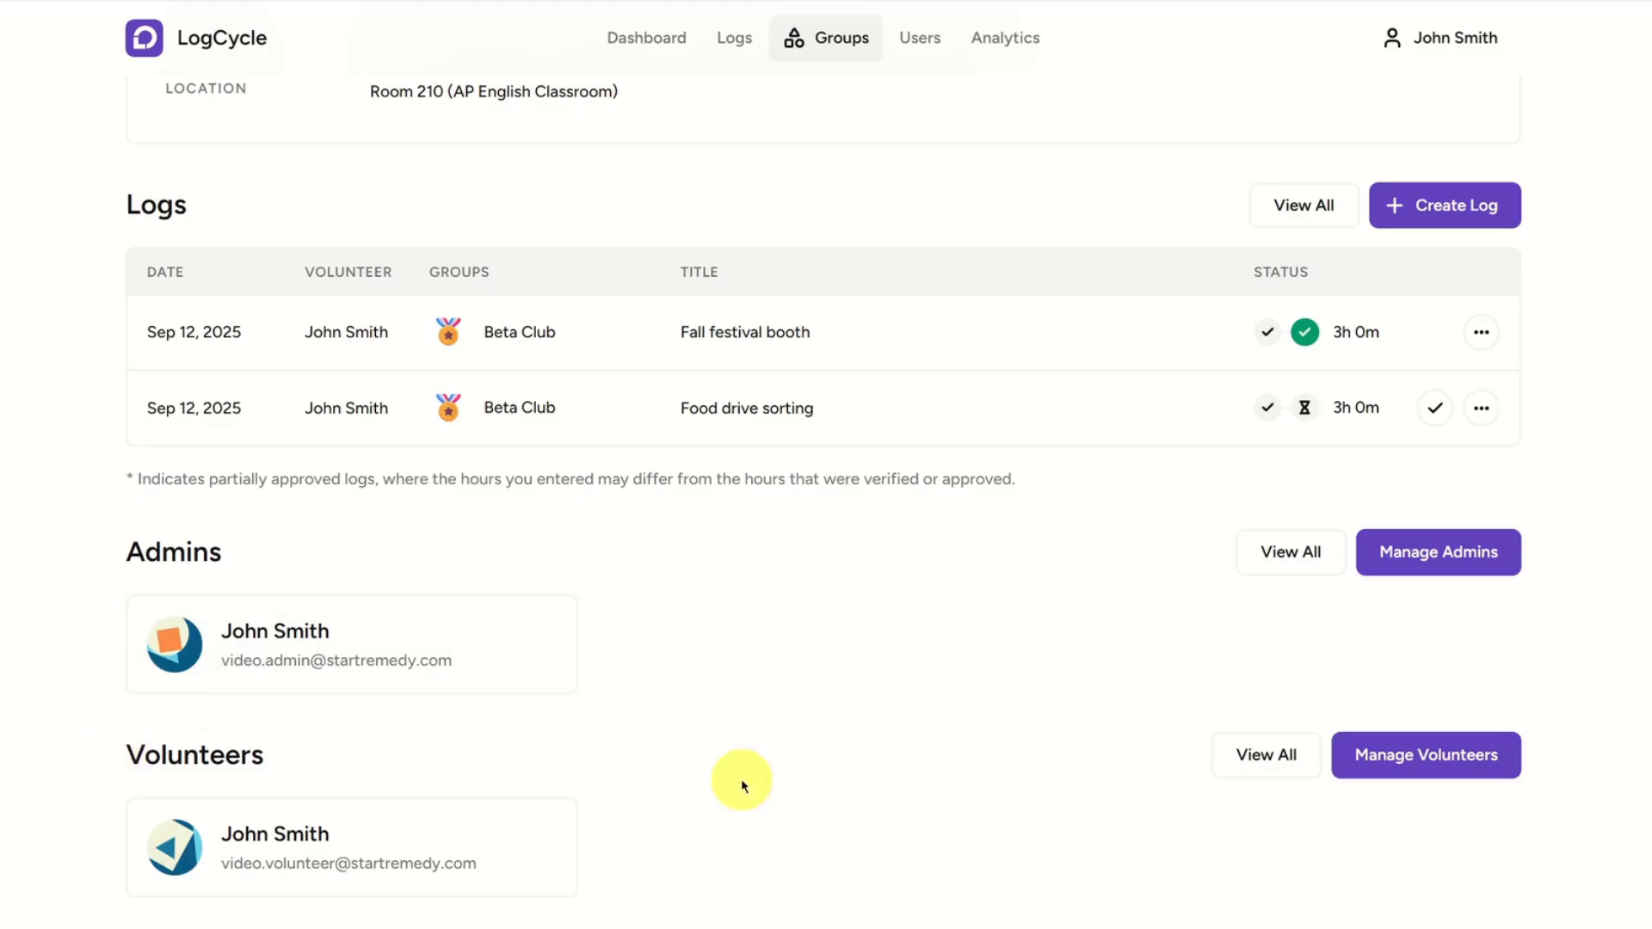
Try deselecting and reselecting the Beta Club admin, and view the volunteer selection, without applying changes in either dialog.
{"action": "left_click", "coordinate": [1460, 560]}
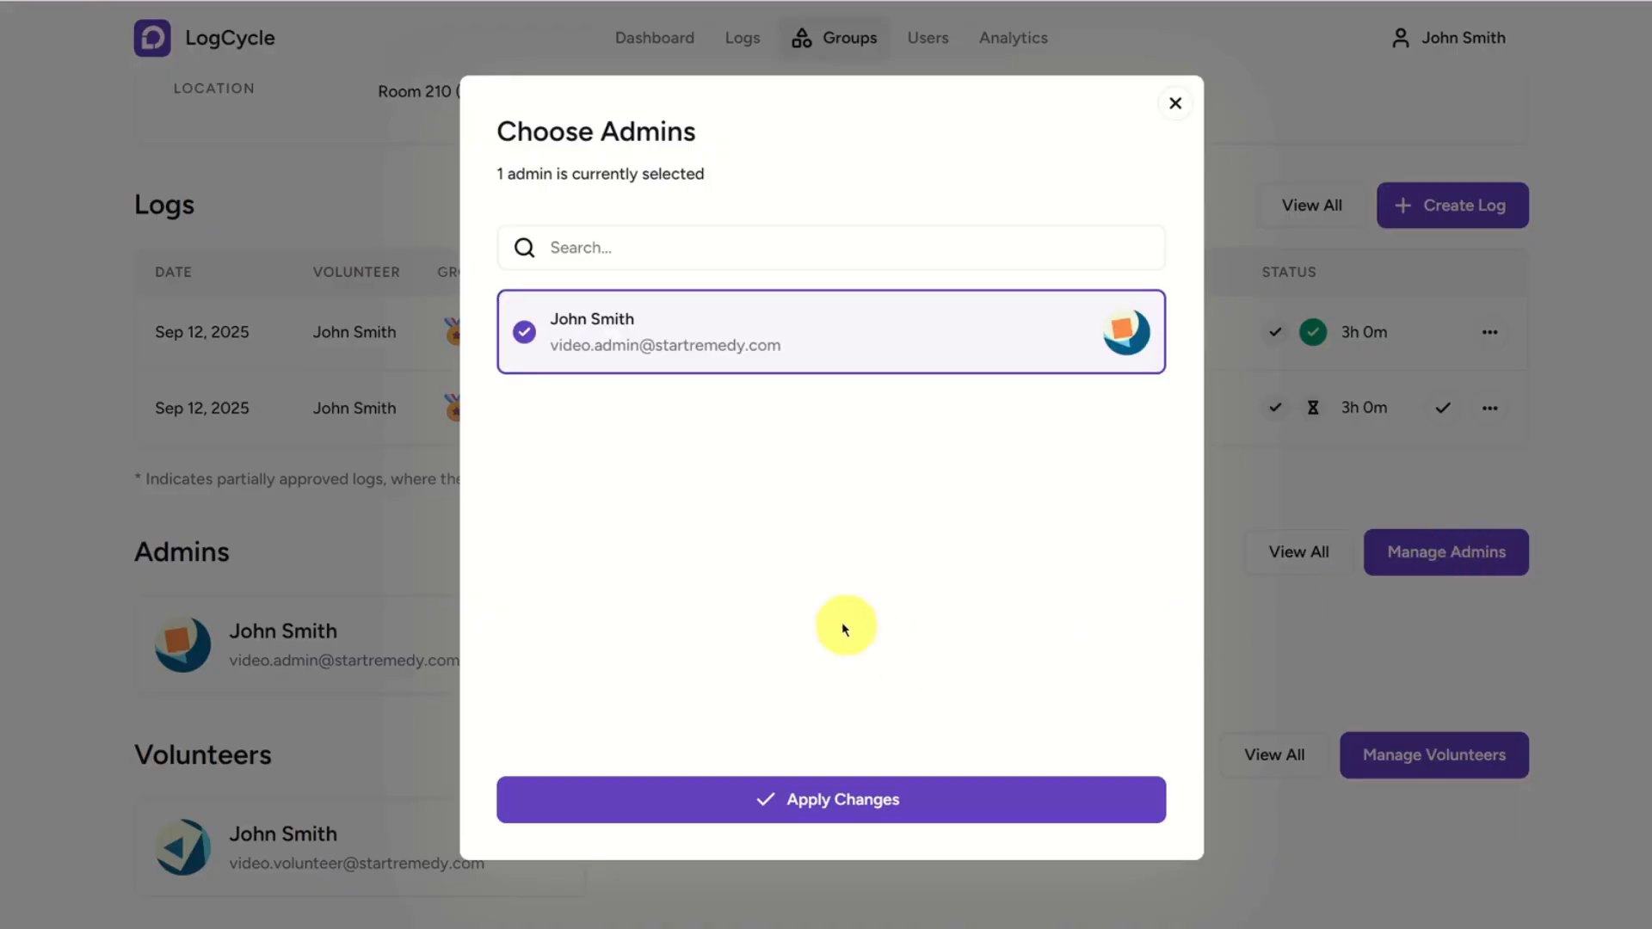
{"action": "left_click", "coordinate": [730, 361]}
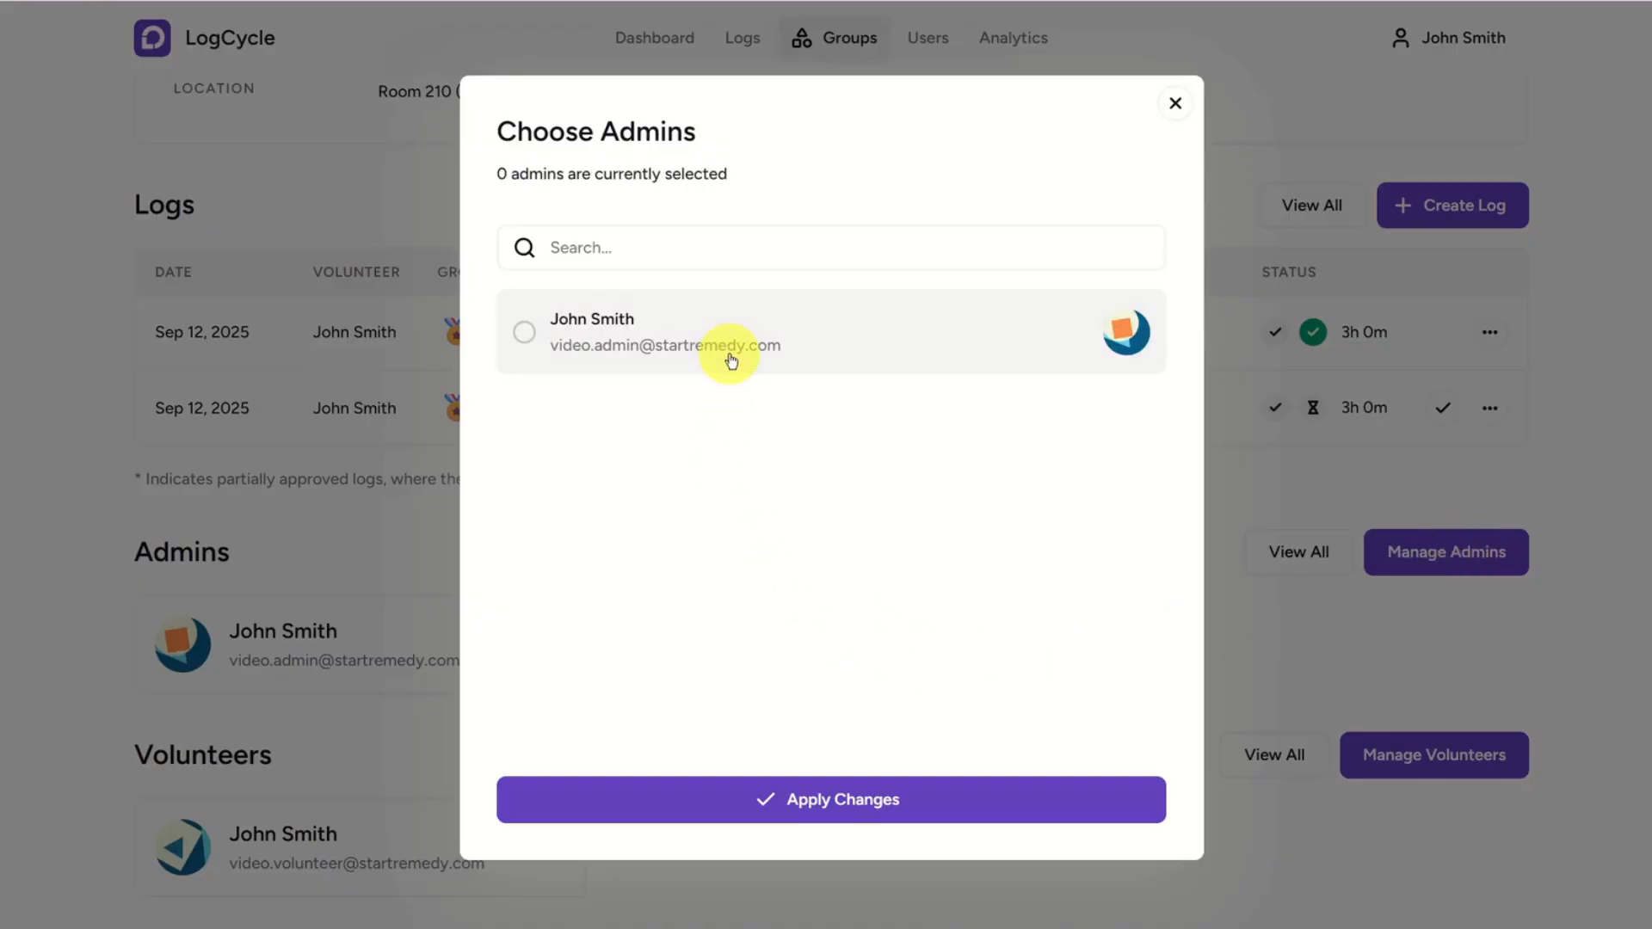
{"action": "left_click", "coordinate": [731, 361]}
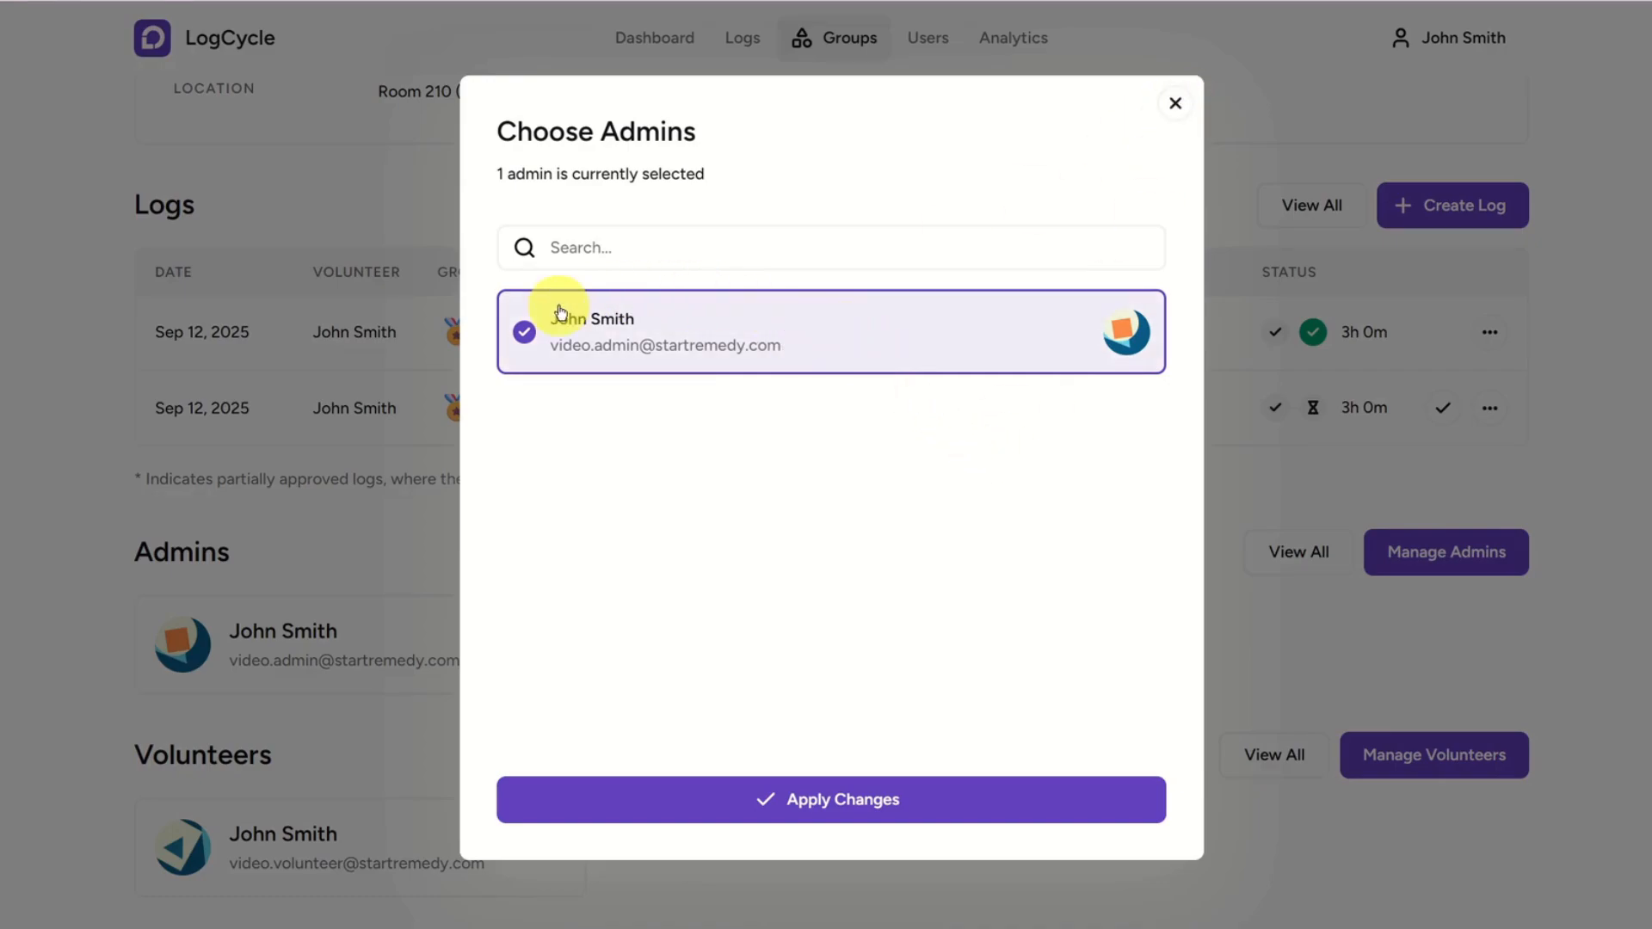
{"action": "left_click", "coordinate": [1175, 103]}
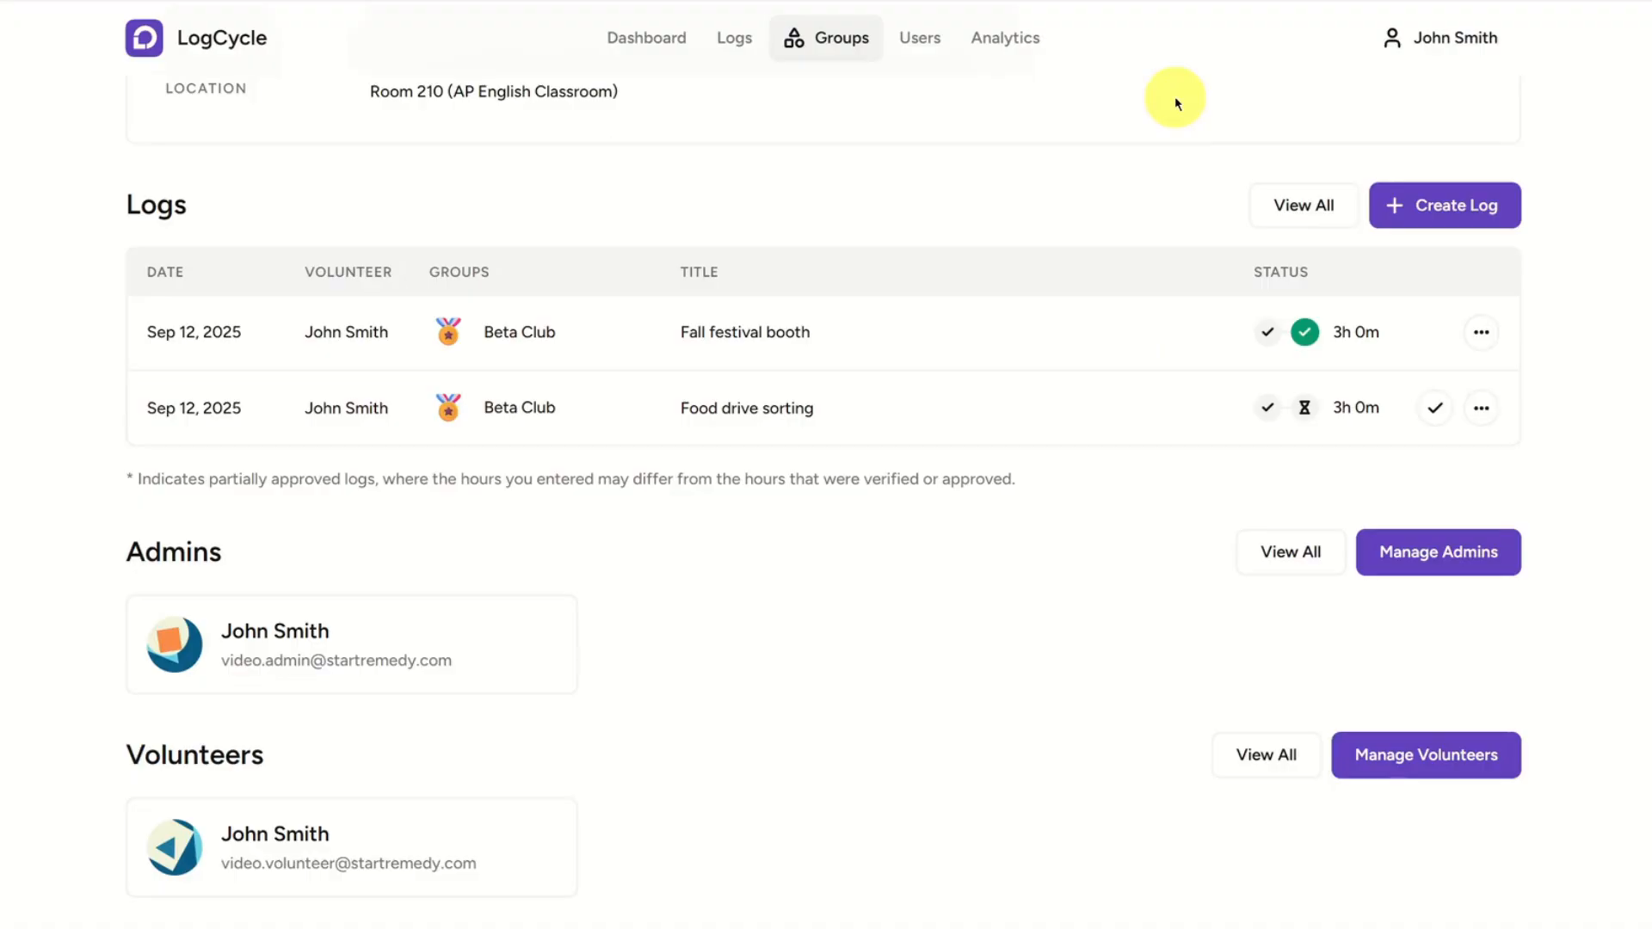
{"action": "left_click", "coordinate": [1438, 754]}
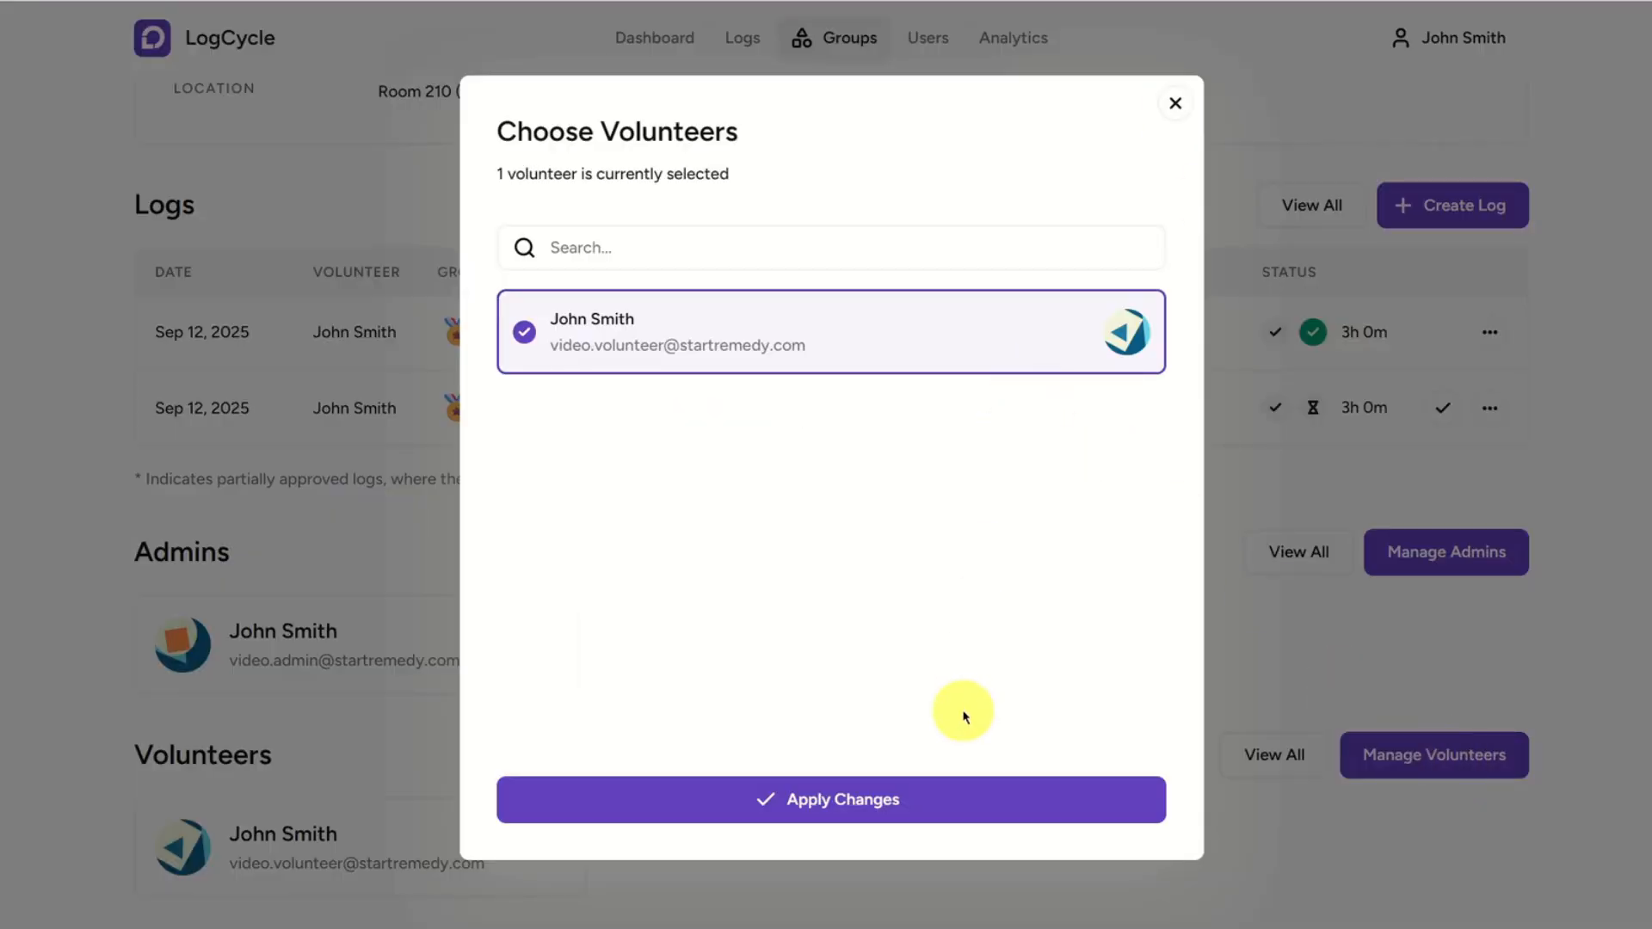
{"action": "left_click", "coordinate": [1176, 103]}
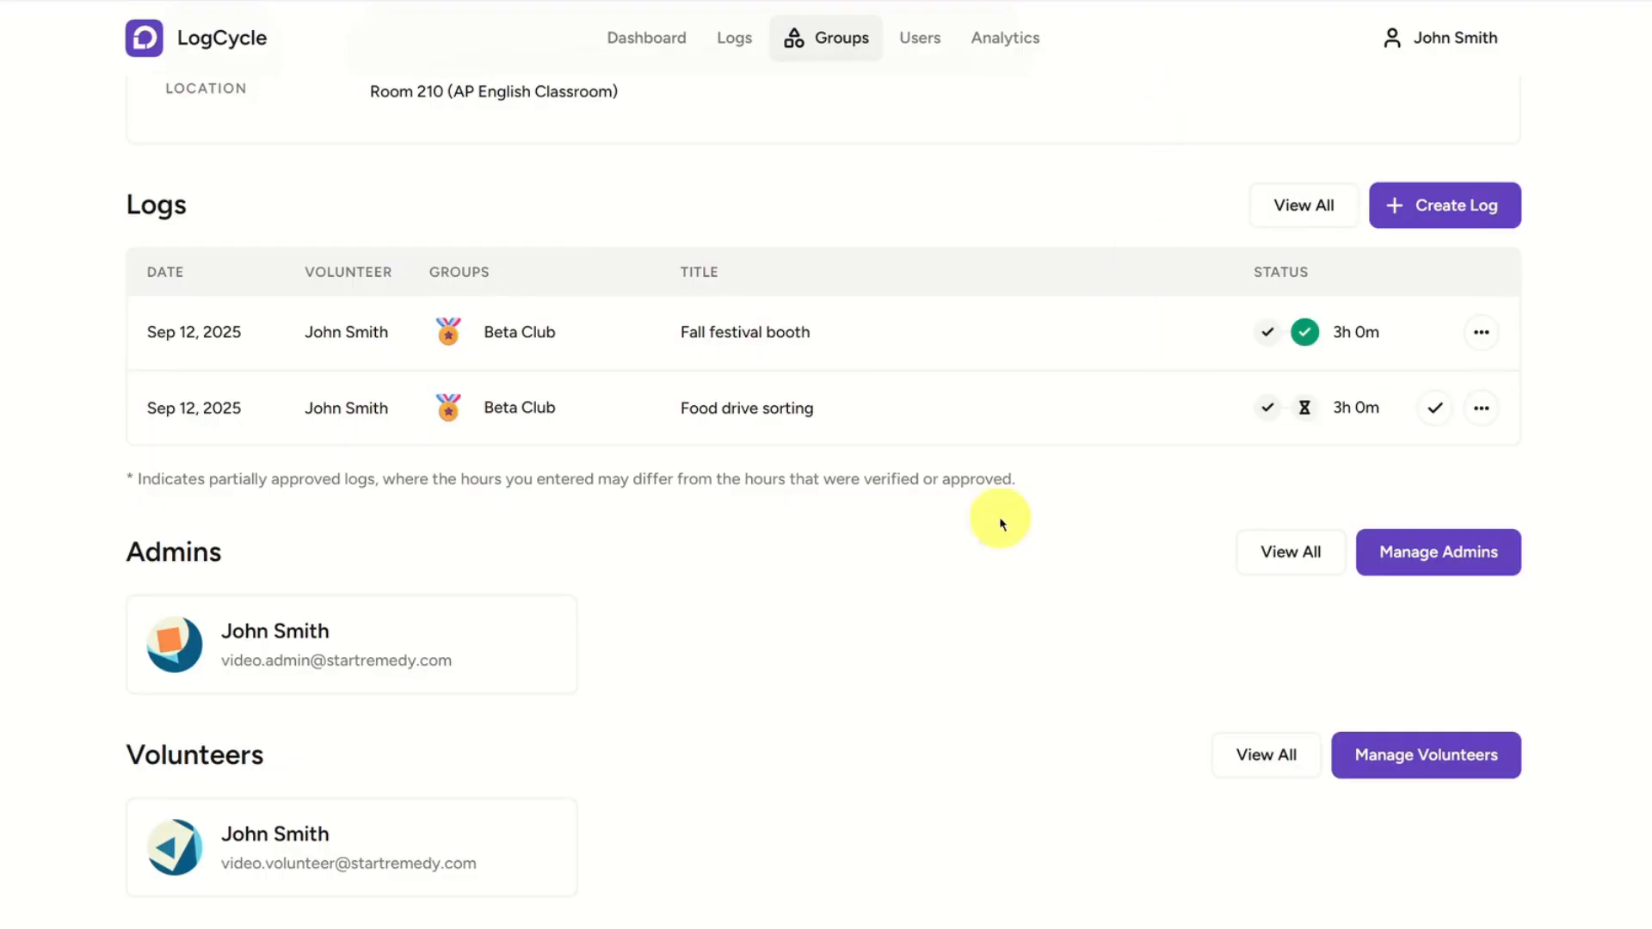
Open the Beta Club group for editing and examine its admin selection and the bulk-add-by-email form without applying changes.
{"action": "scroll", "coordinate": [910, 619], "scroll_direction": "up", "scroll_amount": 4}
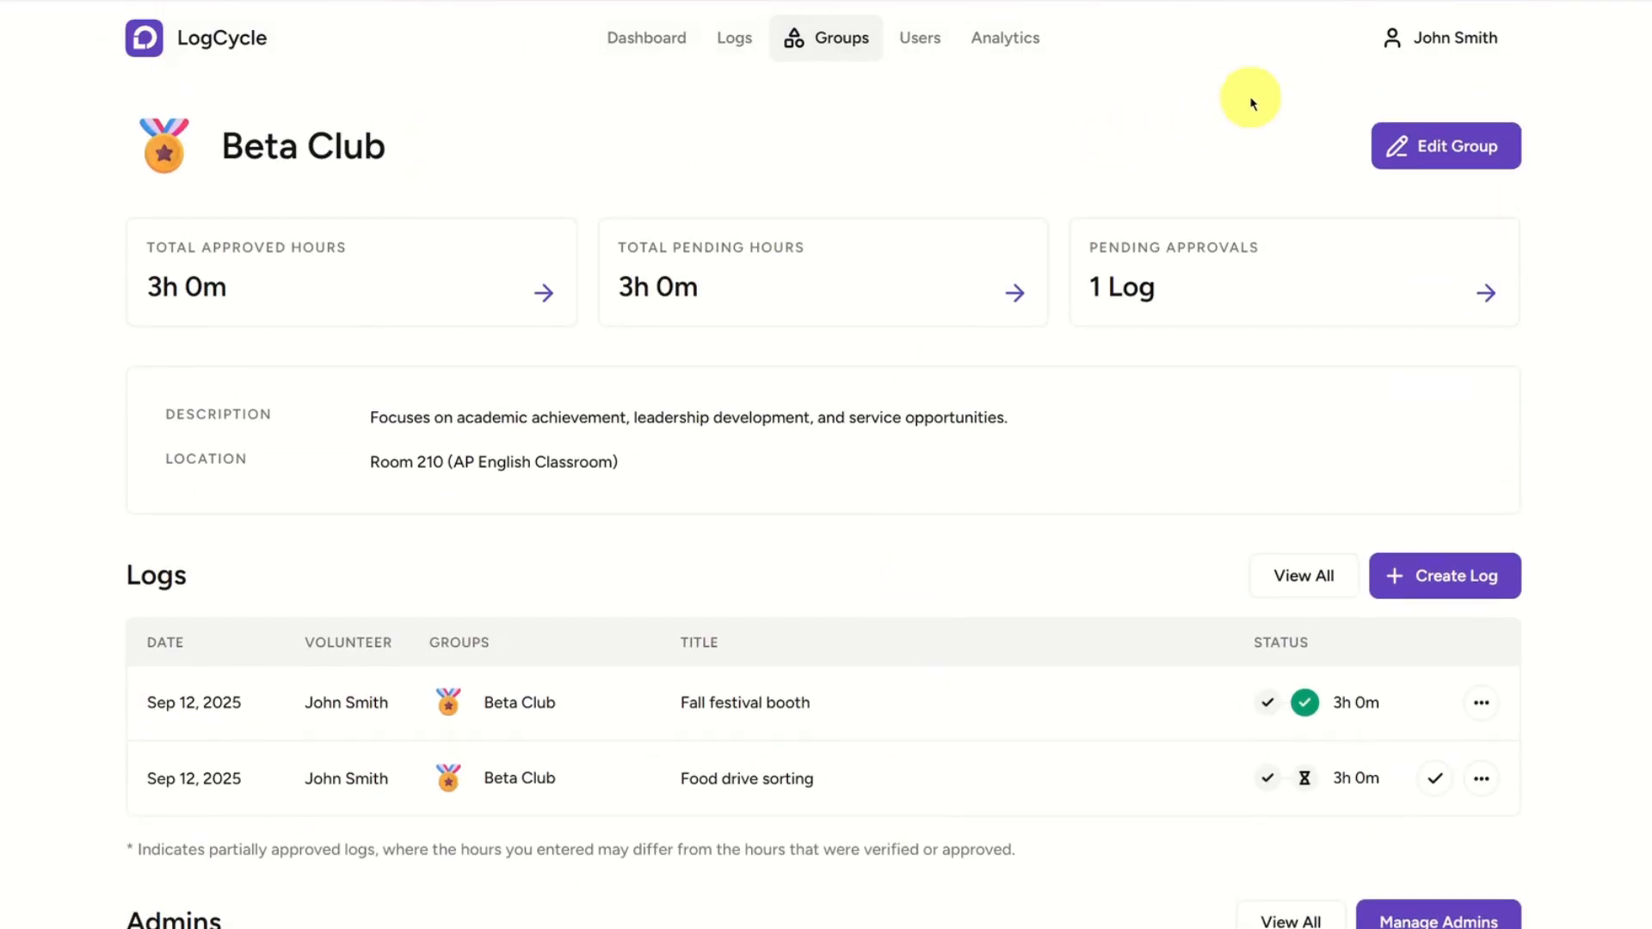
{"action": "left_click", "coordinate": [1451, 148]}
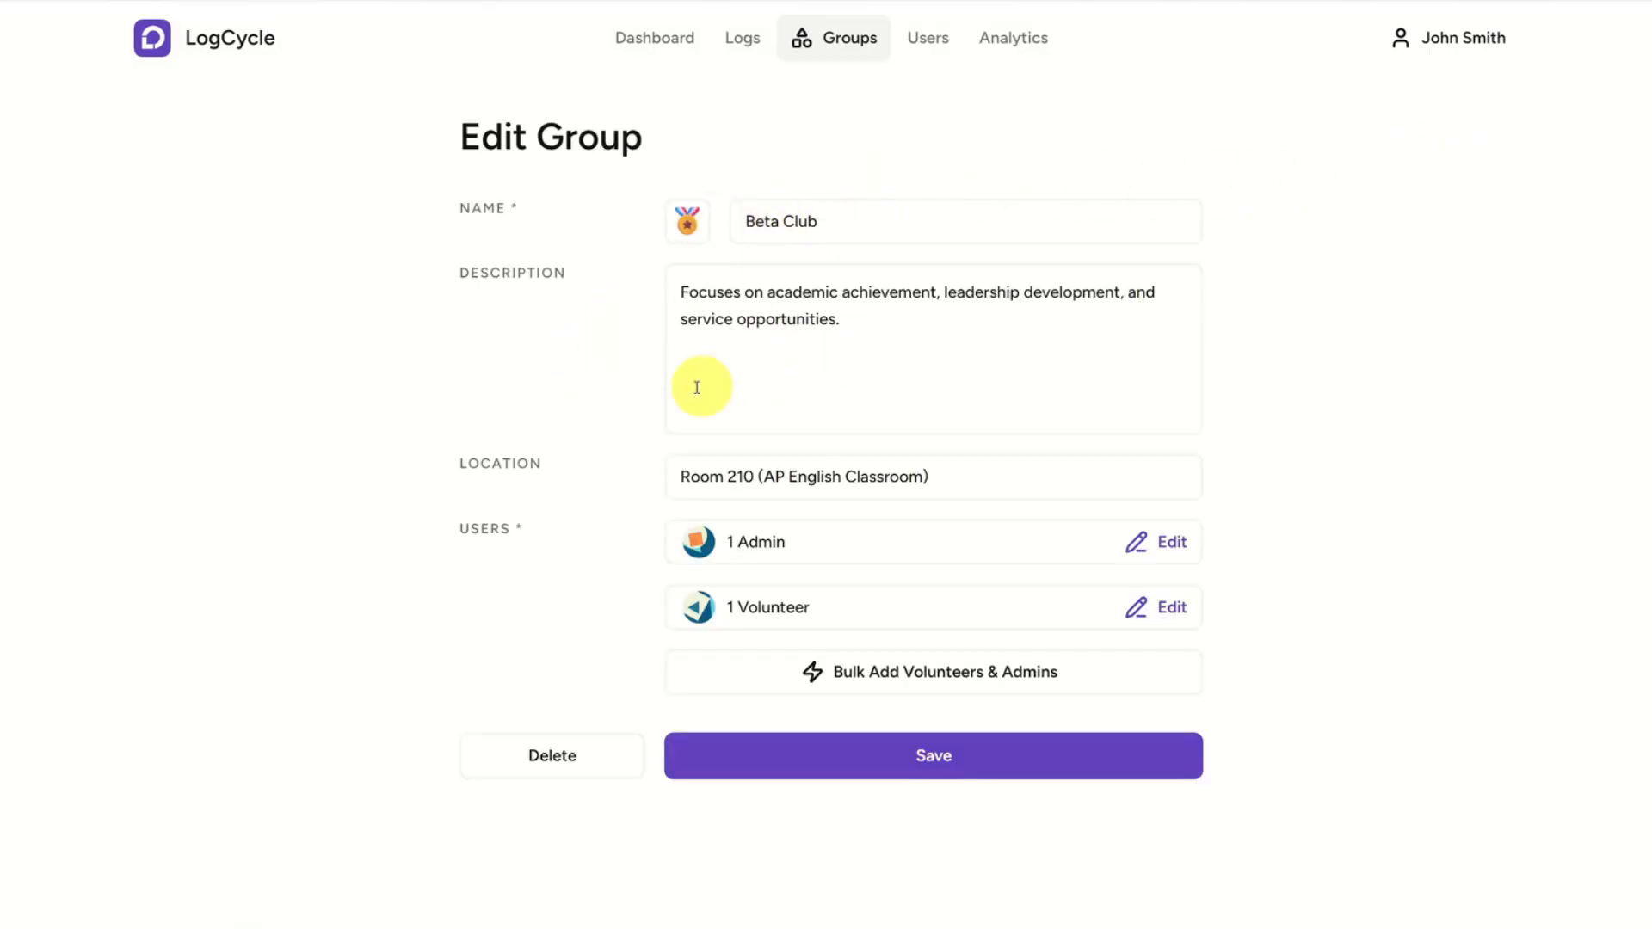
{"action": "left_click", "coordinate": [887, 546]}
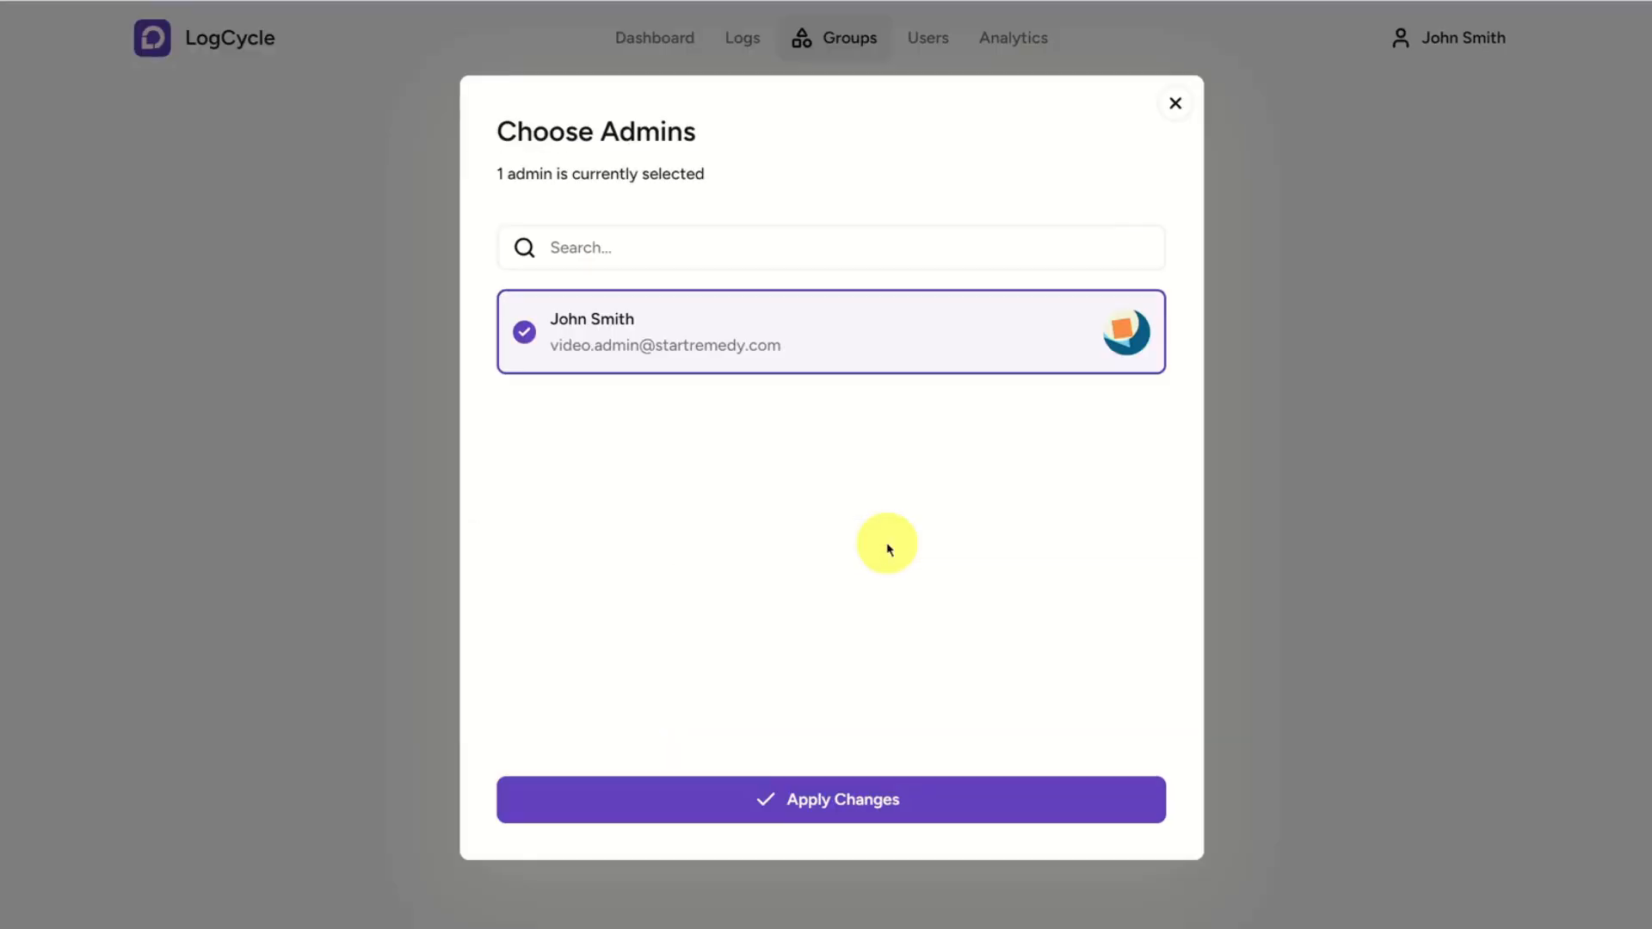
{"action": "left_click", "coordinate": [725, 335]}
{"action": "left_click", "coordinate": [755, 336]}
{"action": "left_click", "coordinate": [1176, 102]}
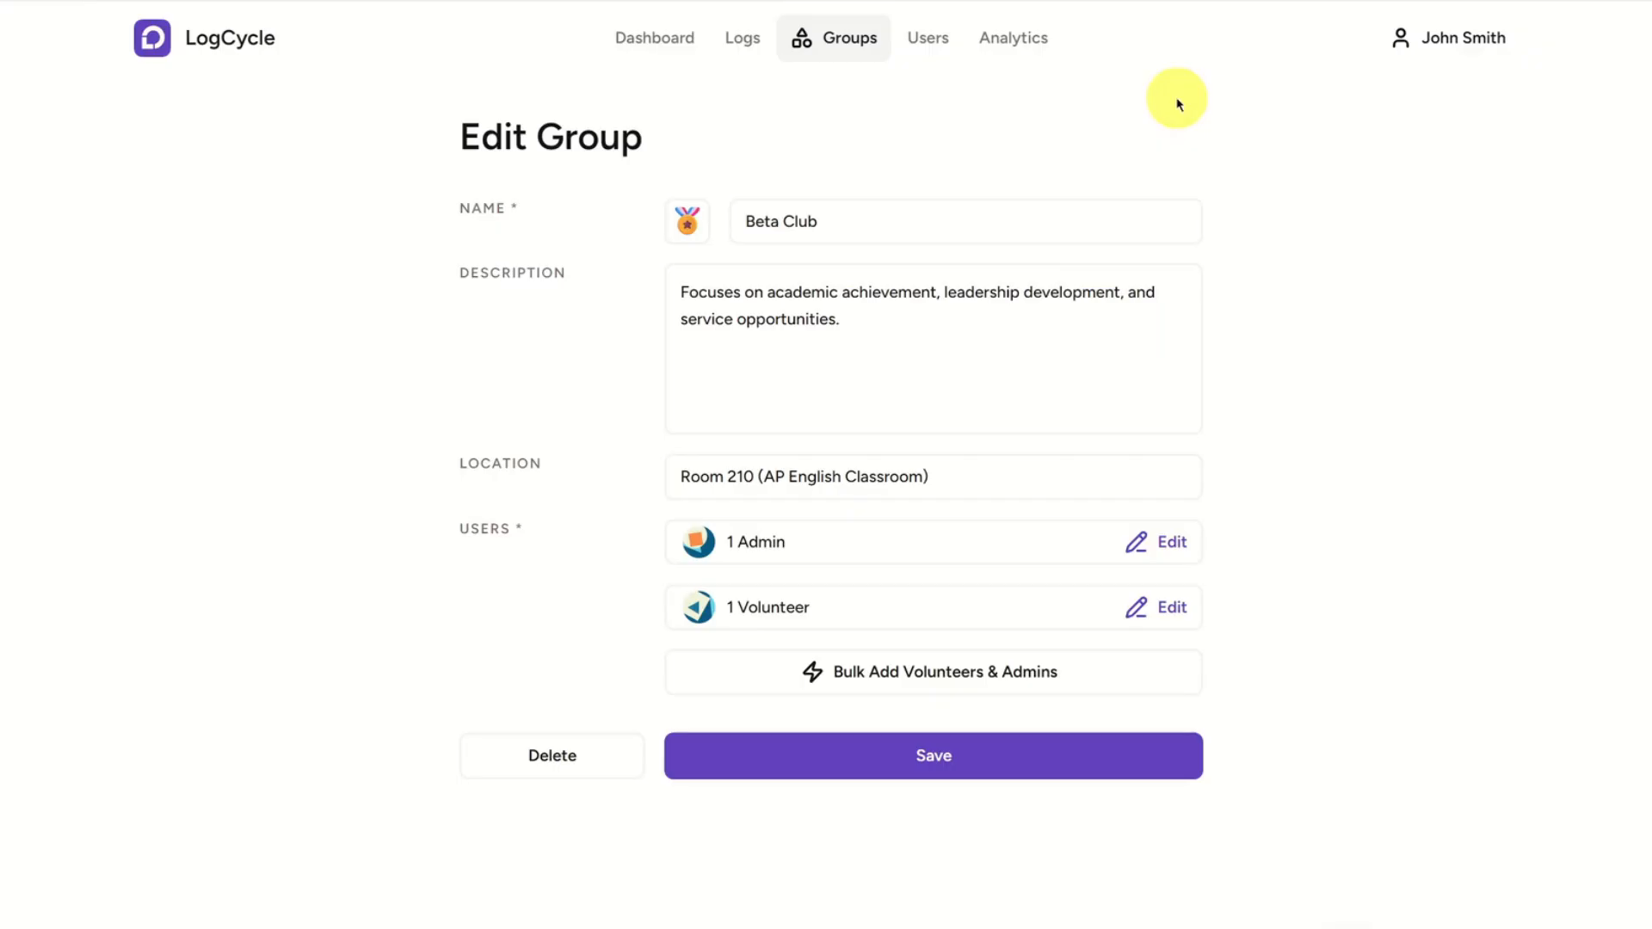
{"action": "left_click", "coordinate": [915, 672]}
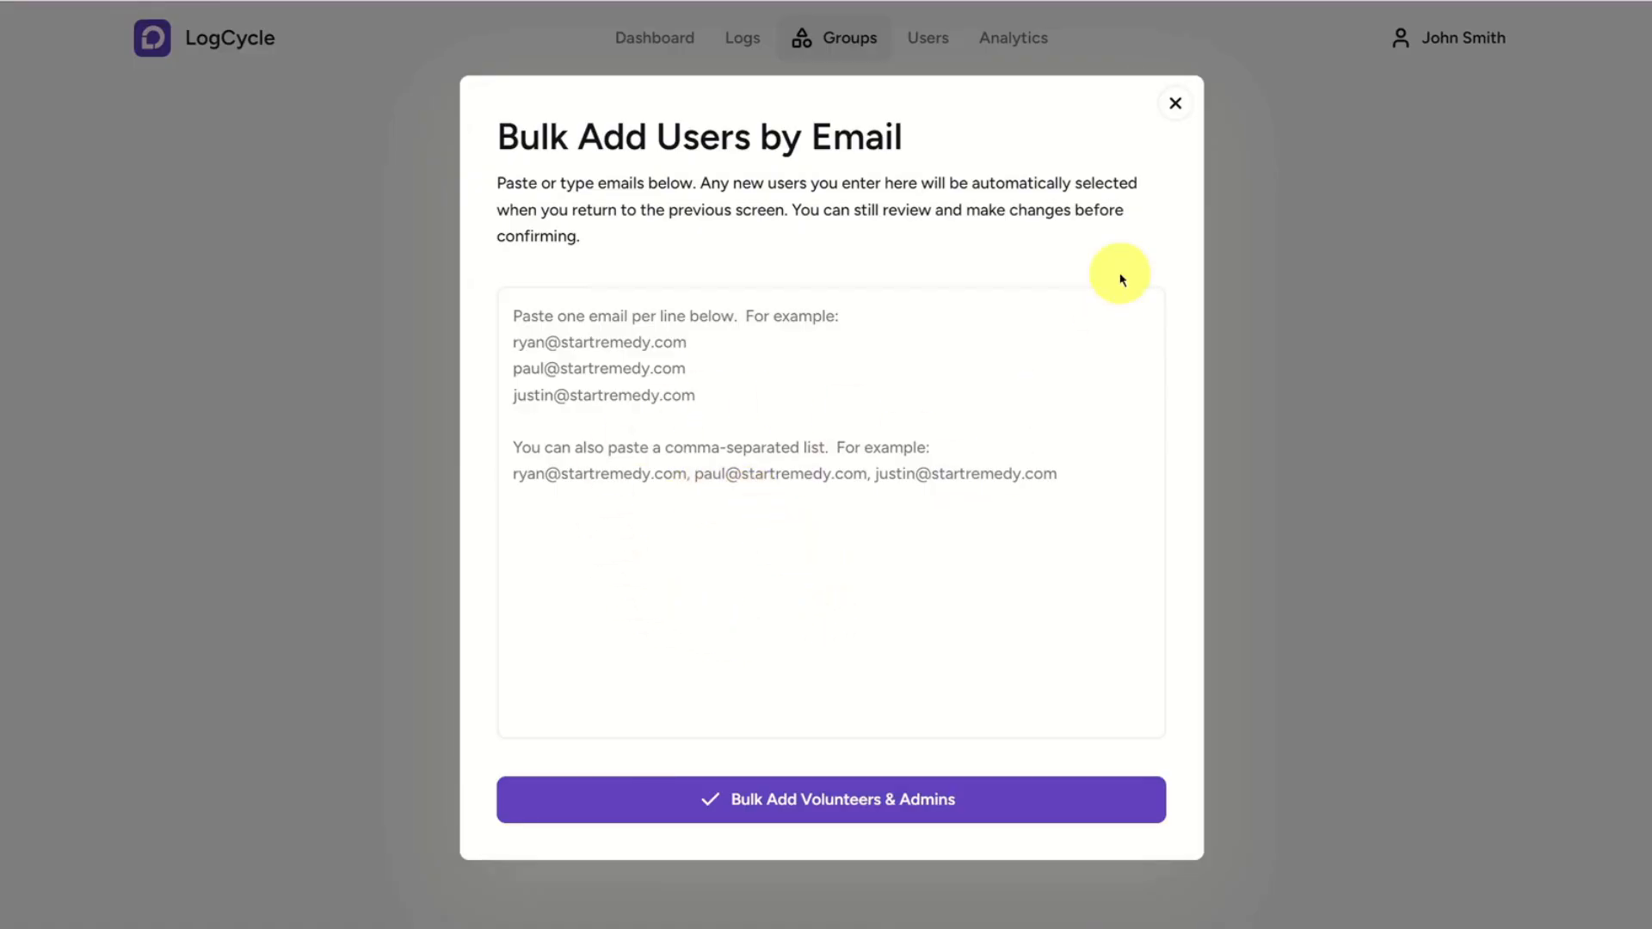
{"action": "left_click", "coordinate": [1176, 105]}
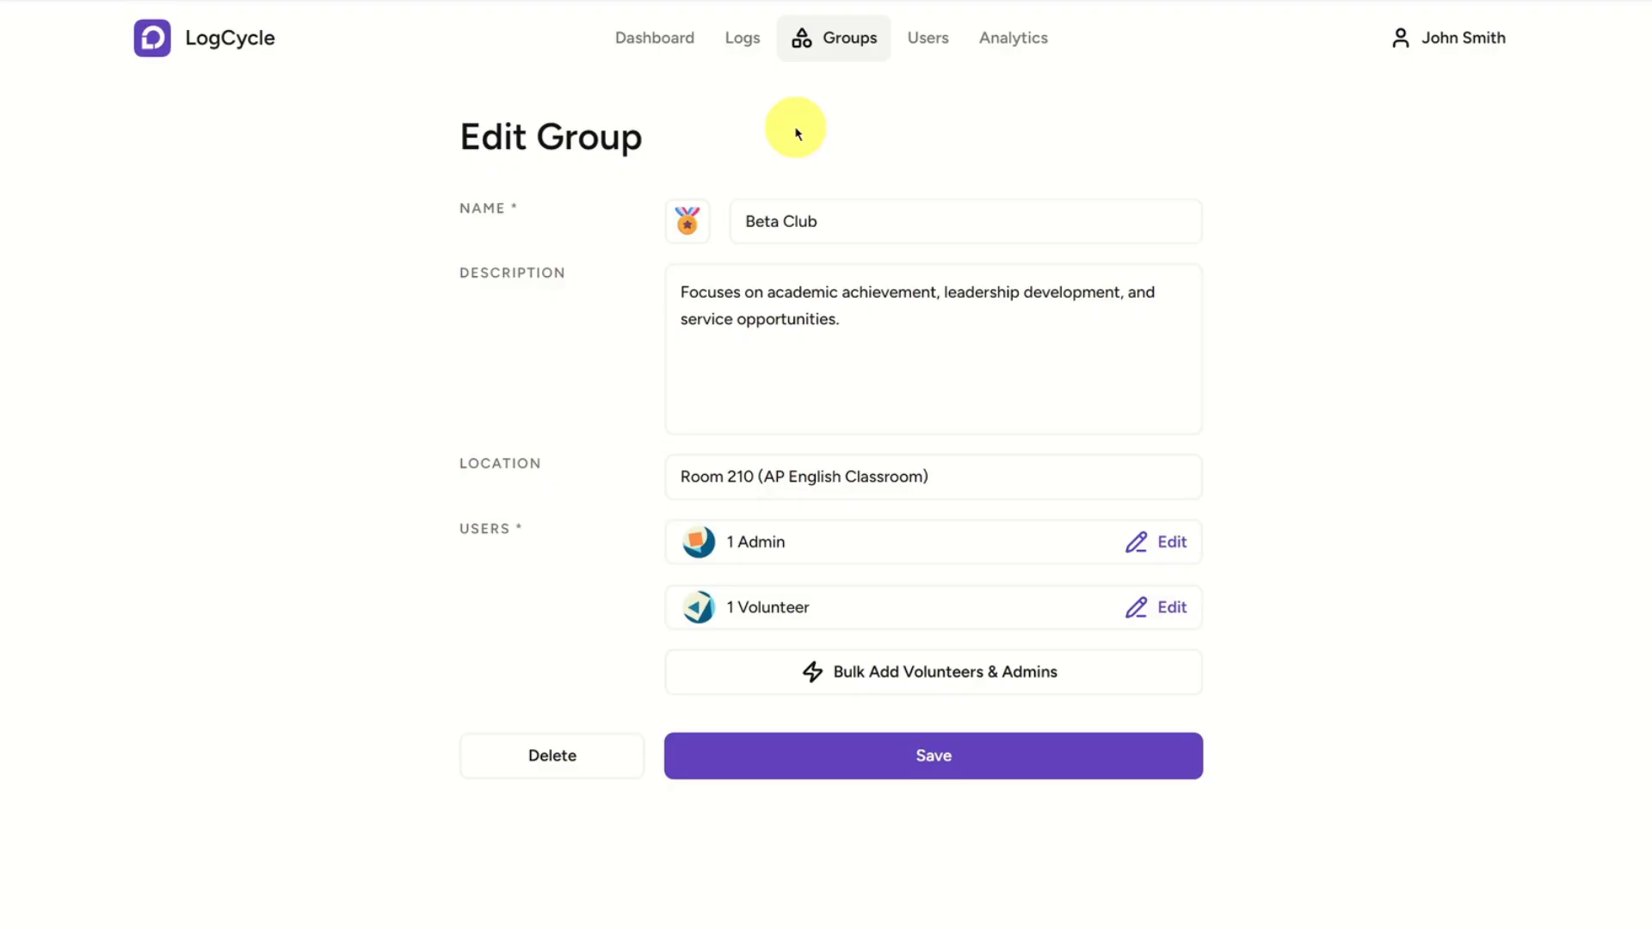
Open the overview of all groups and toggle its "My groups only" filter.
{"action": "left_click", "coordinate": [848, 45]}
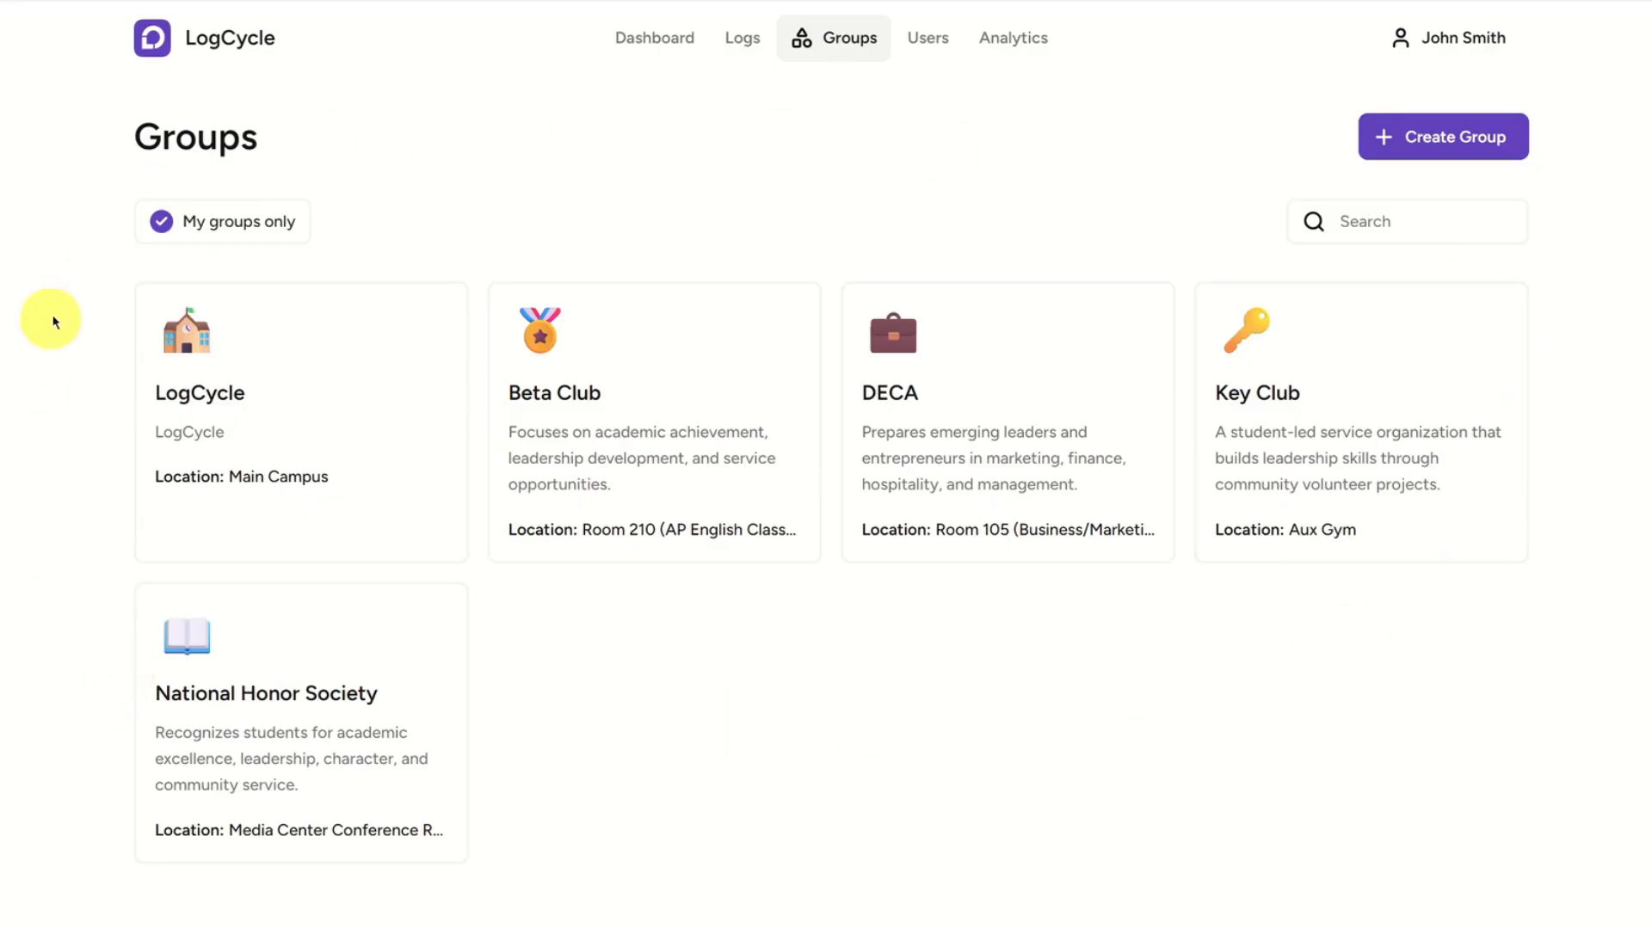
{"action": "left_click", "coordinate": [273, 231]}
Open the users list and review the groups included in its group filter.
{"action": "left_click", "coordinate": [926, 53]}
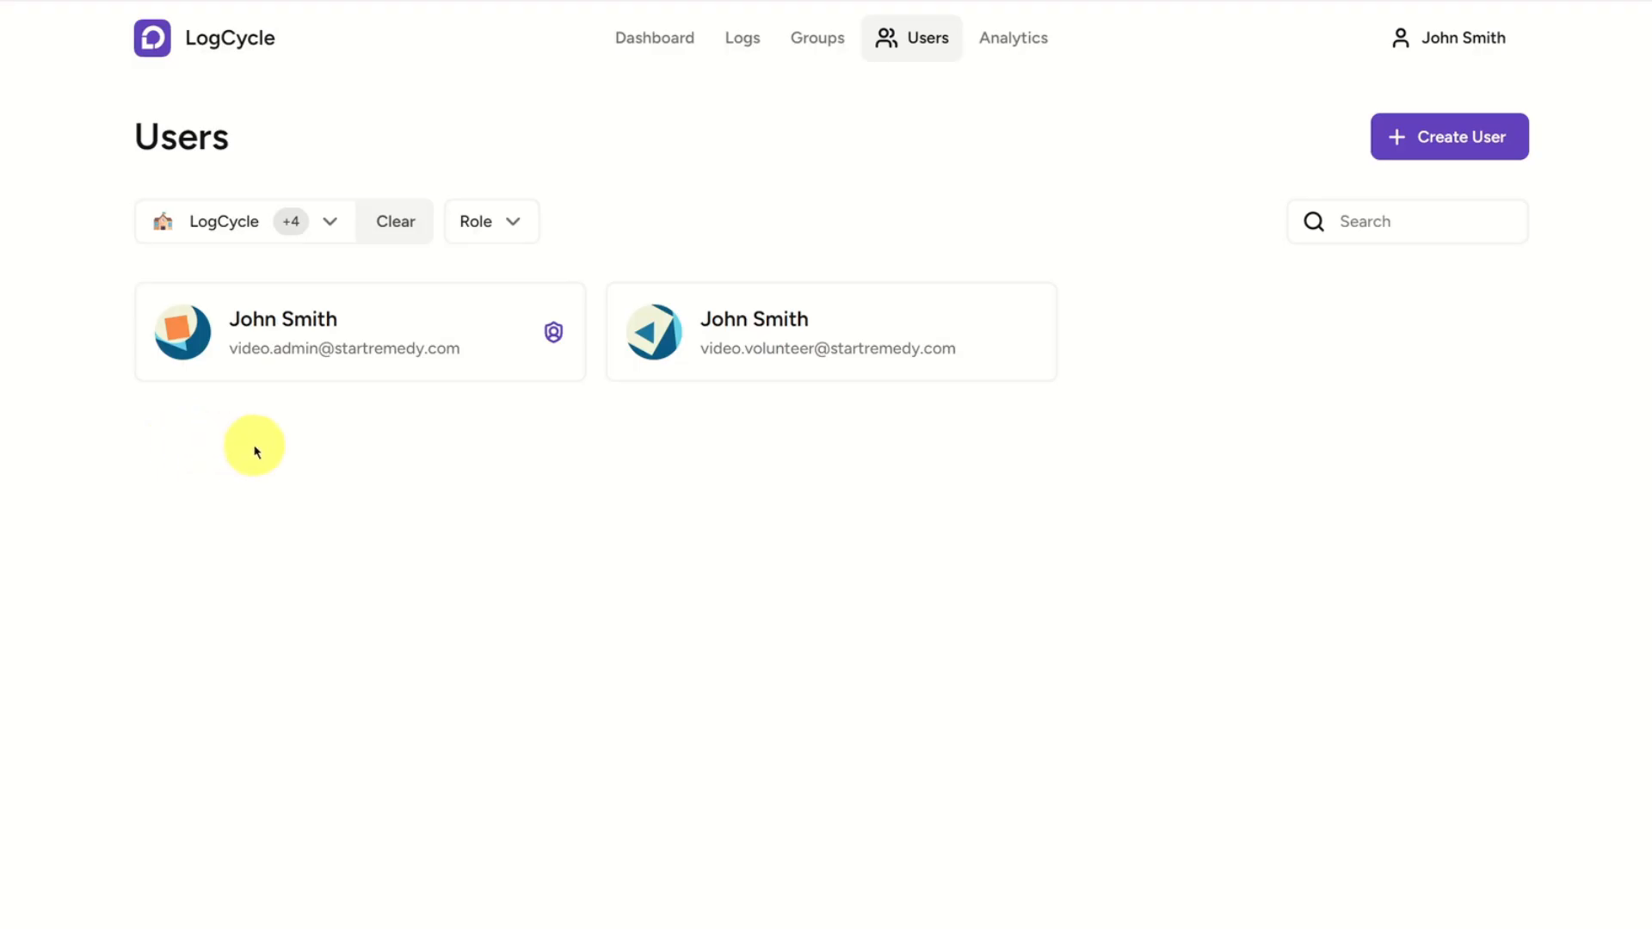
{"action": "left_click", "coordinate": [265, 217]}
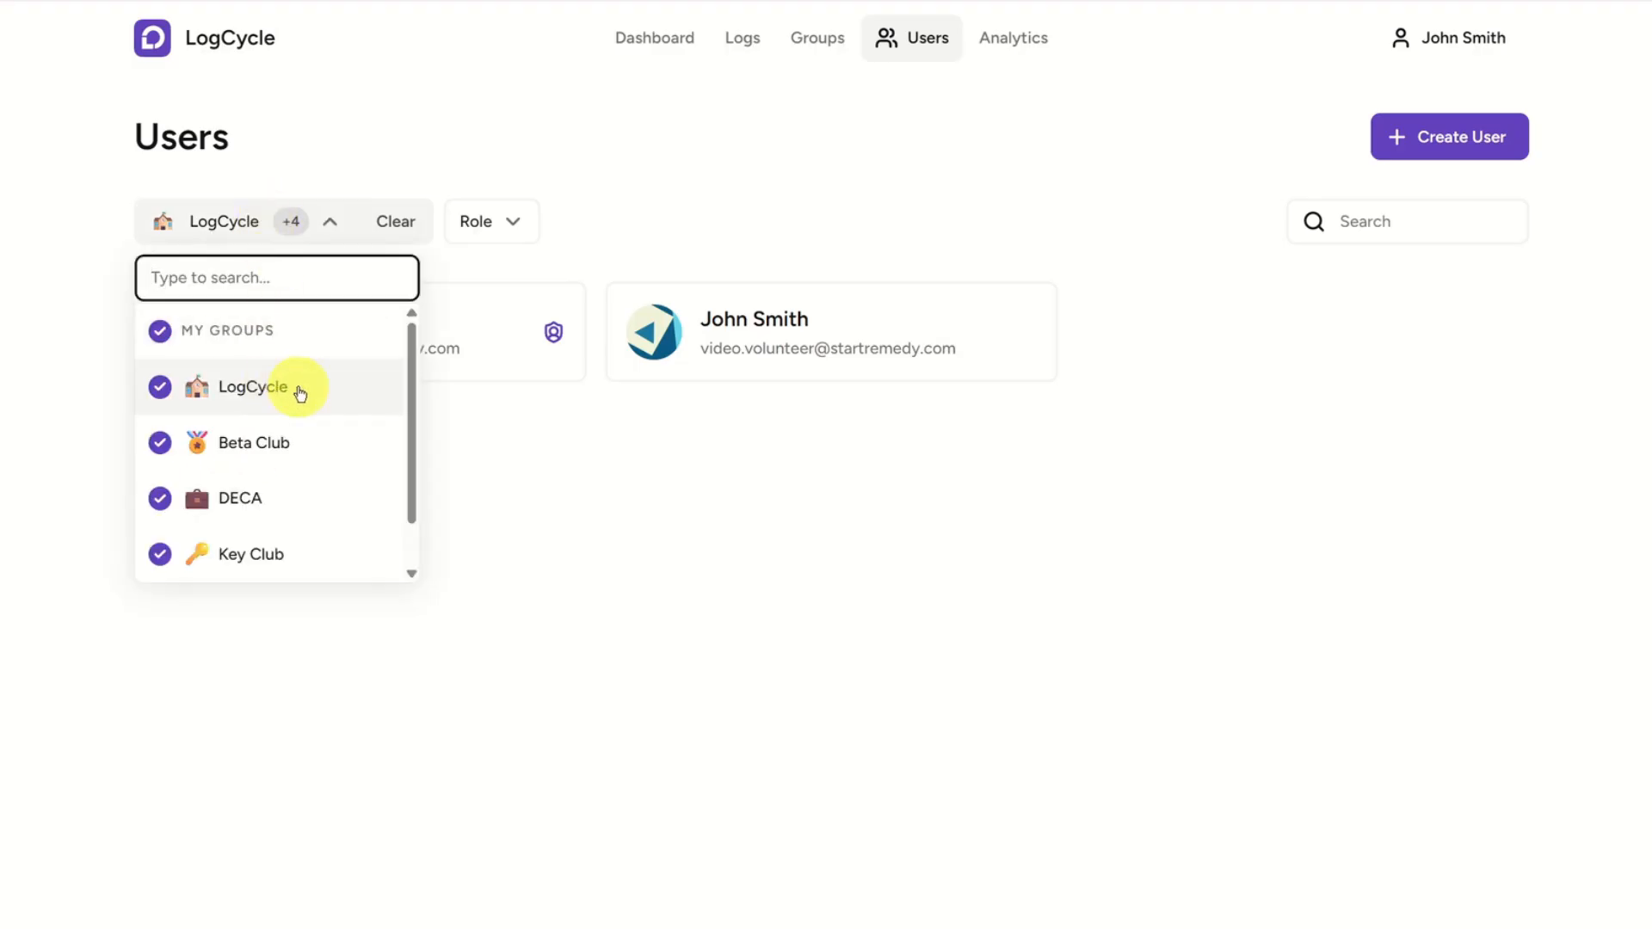
{"action": "scroll", "coordinate": [310, 409], "scroll_direction": "down", "scroll_amount": 1}
{"action": "scroll", "coordinate": [313, 434], "scroll_direction": "up", "scroll_amount": 1}
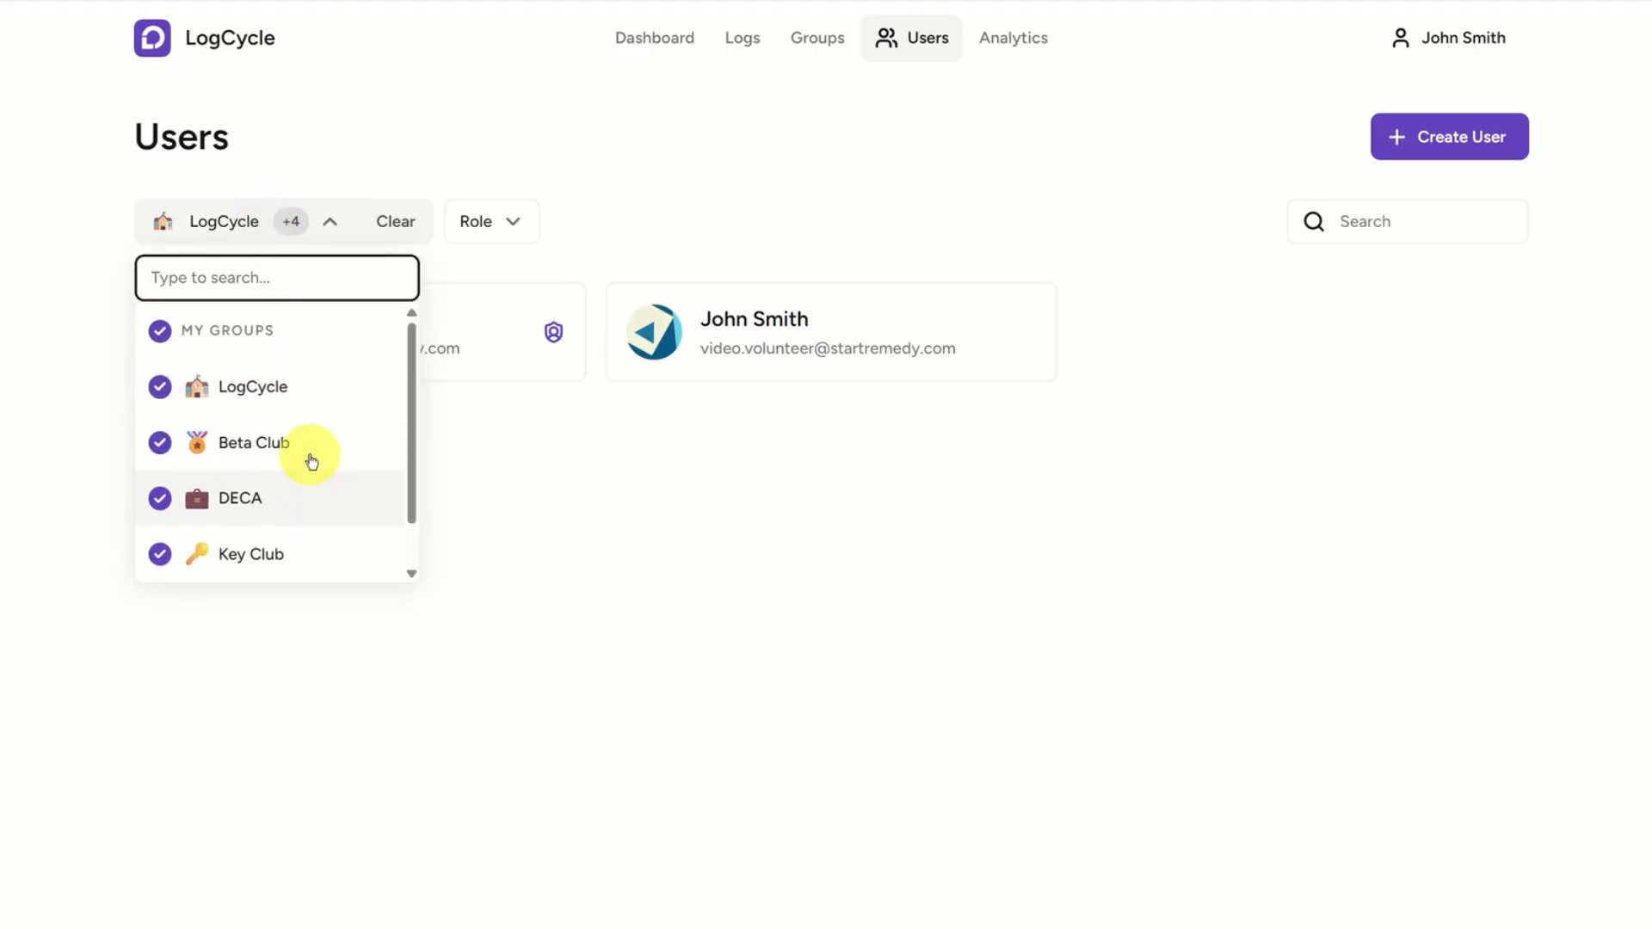
{"action": "left_click", "coordinate": [484, 163]}
Filter the users list to the Admin role and clear that role filter.
{"action": "left_click", "coordinate": [504, 226]}
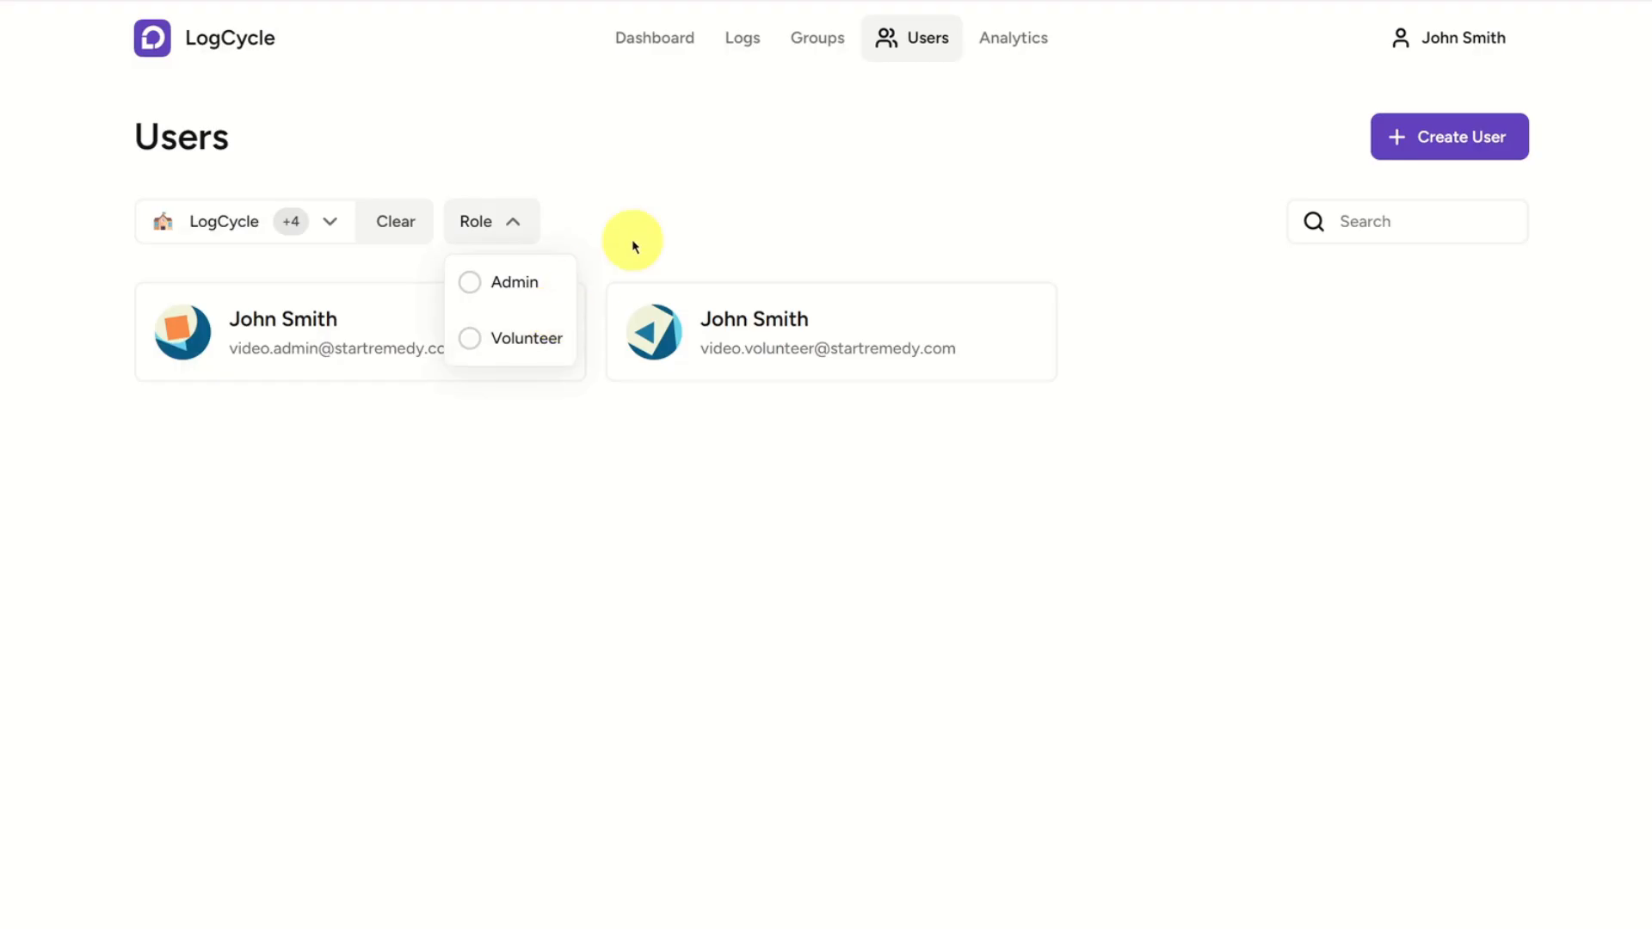
{"action": "left_click", "coordinate": [517, 281]}
{"action": "left_click", "coordinate": [292, 422]}
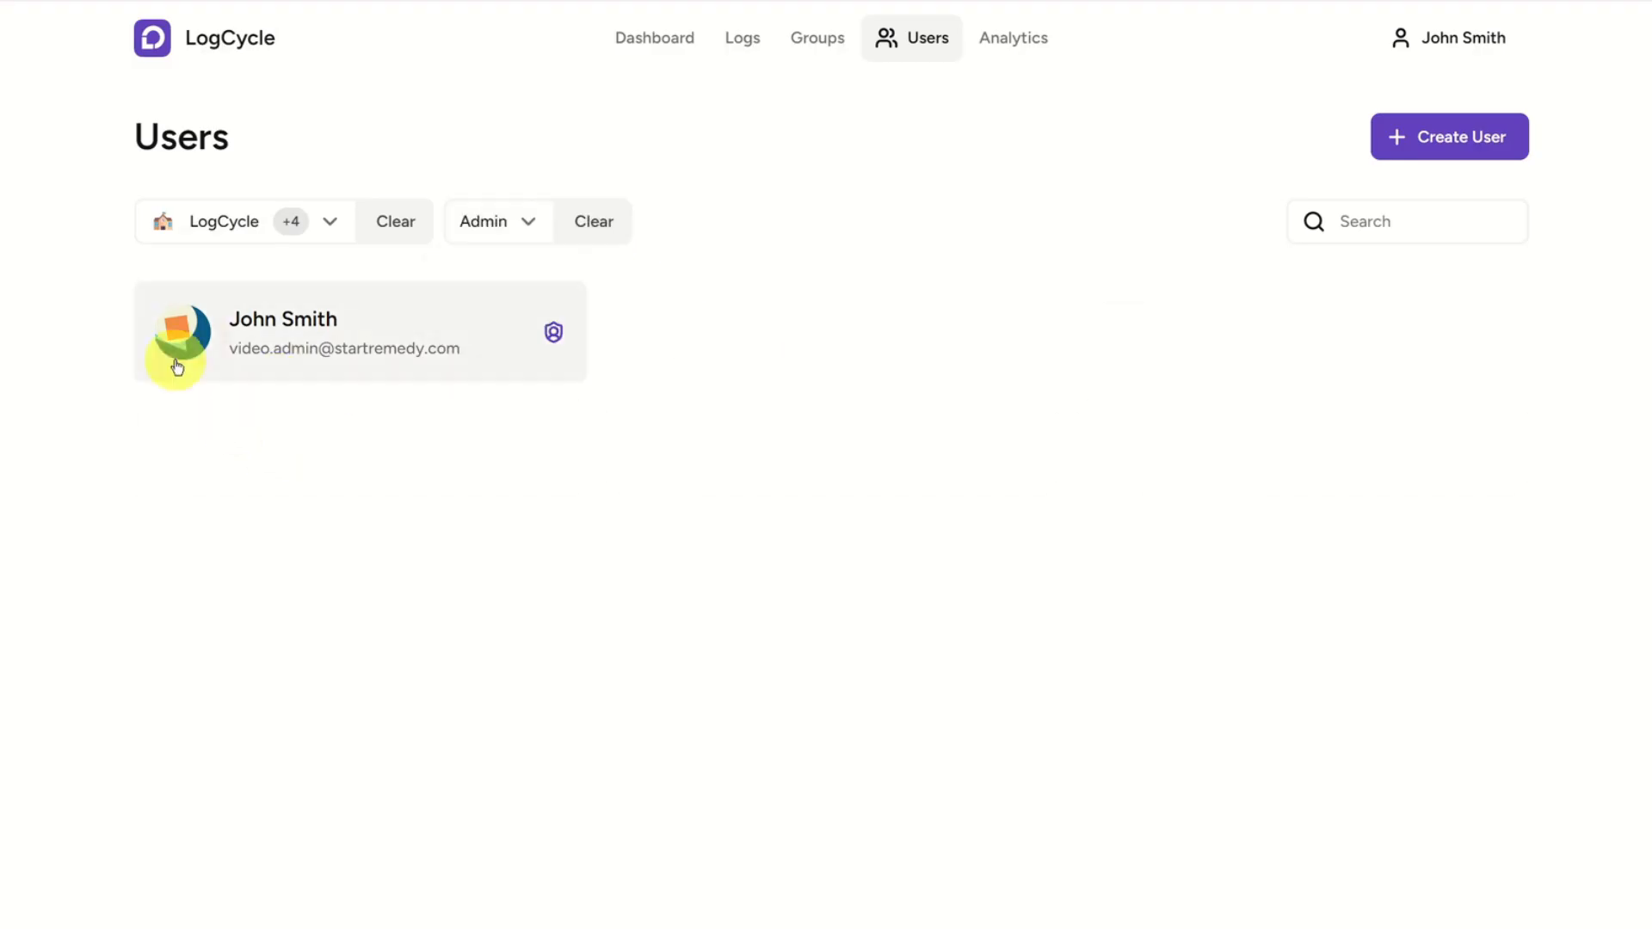
{"action": "left_click", "coordinate": [581, 225]}
Filter the users list to the Volunteer role and clear that role filter.
{"action": "left_click", "coordinate": [508, 224]}
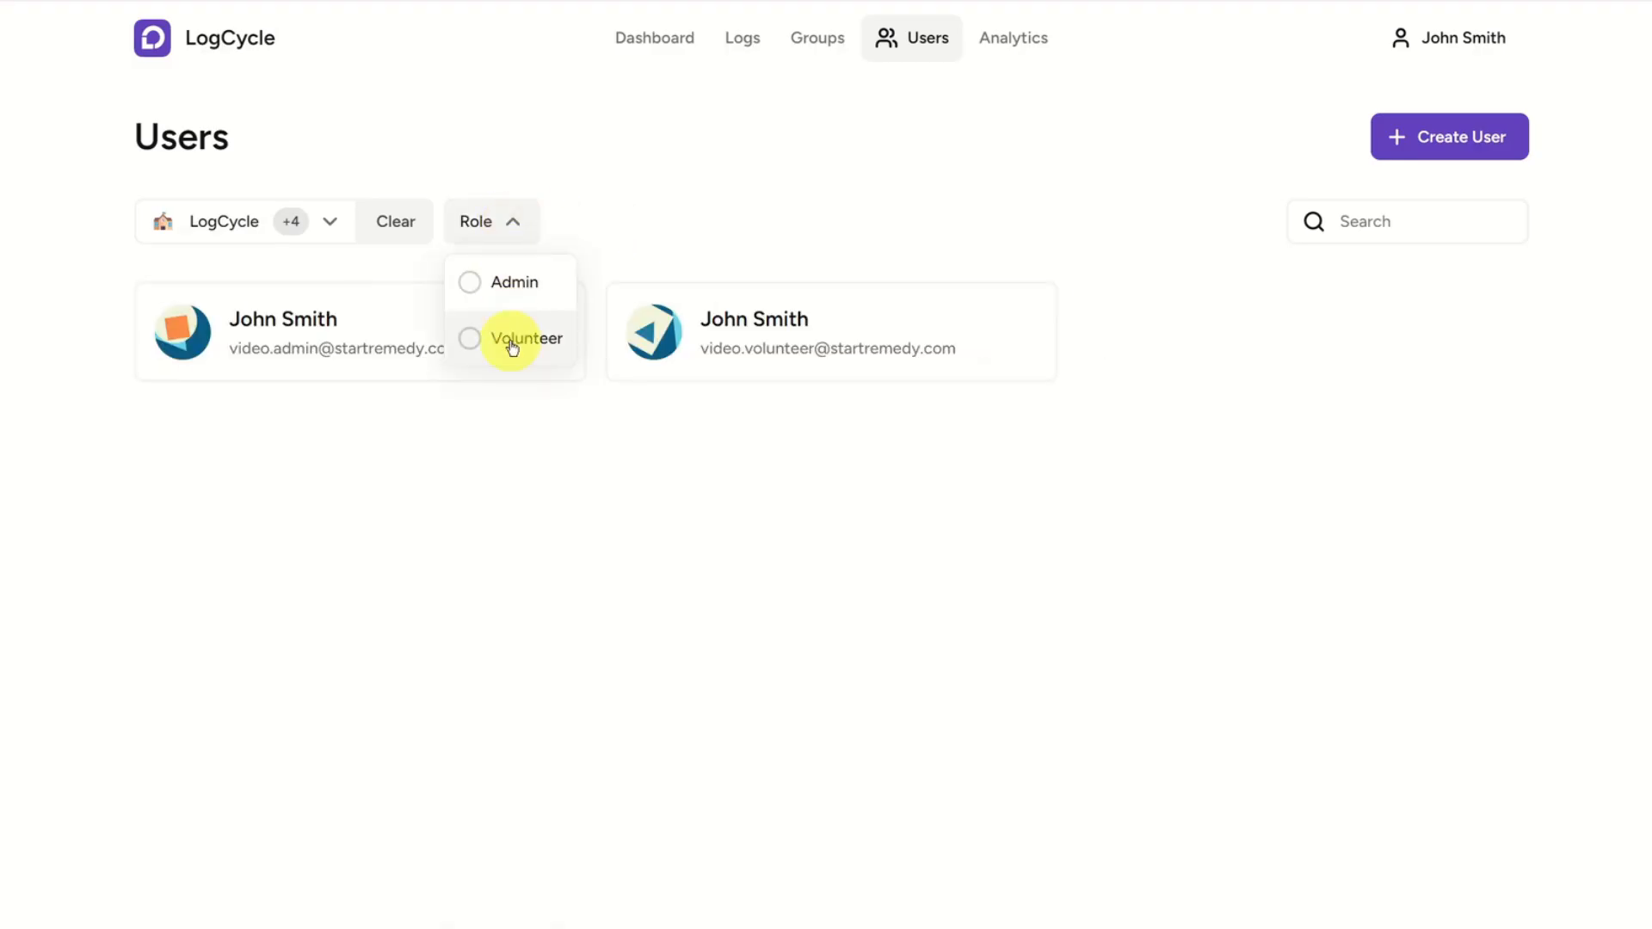
{"action": "left_click", "coordinate": [512, 340]}
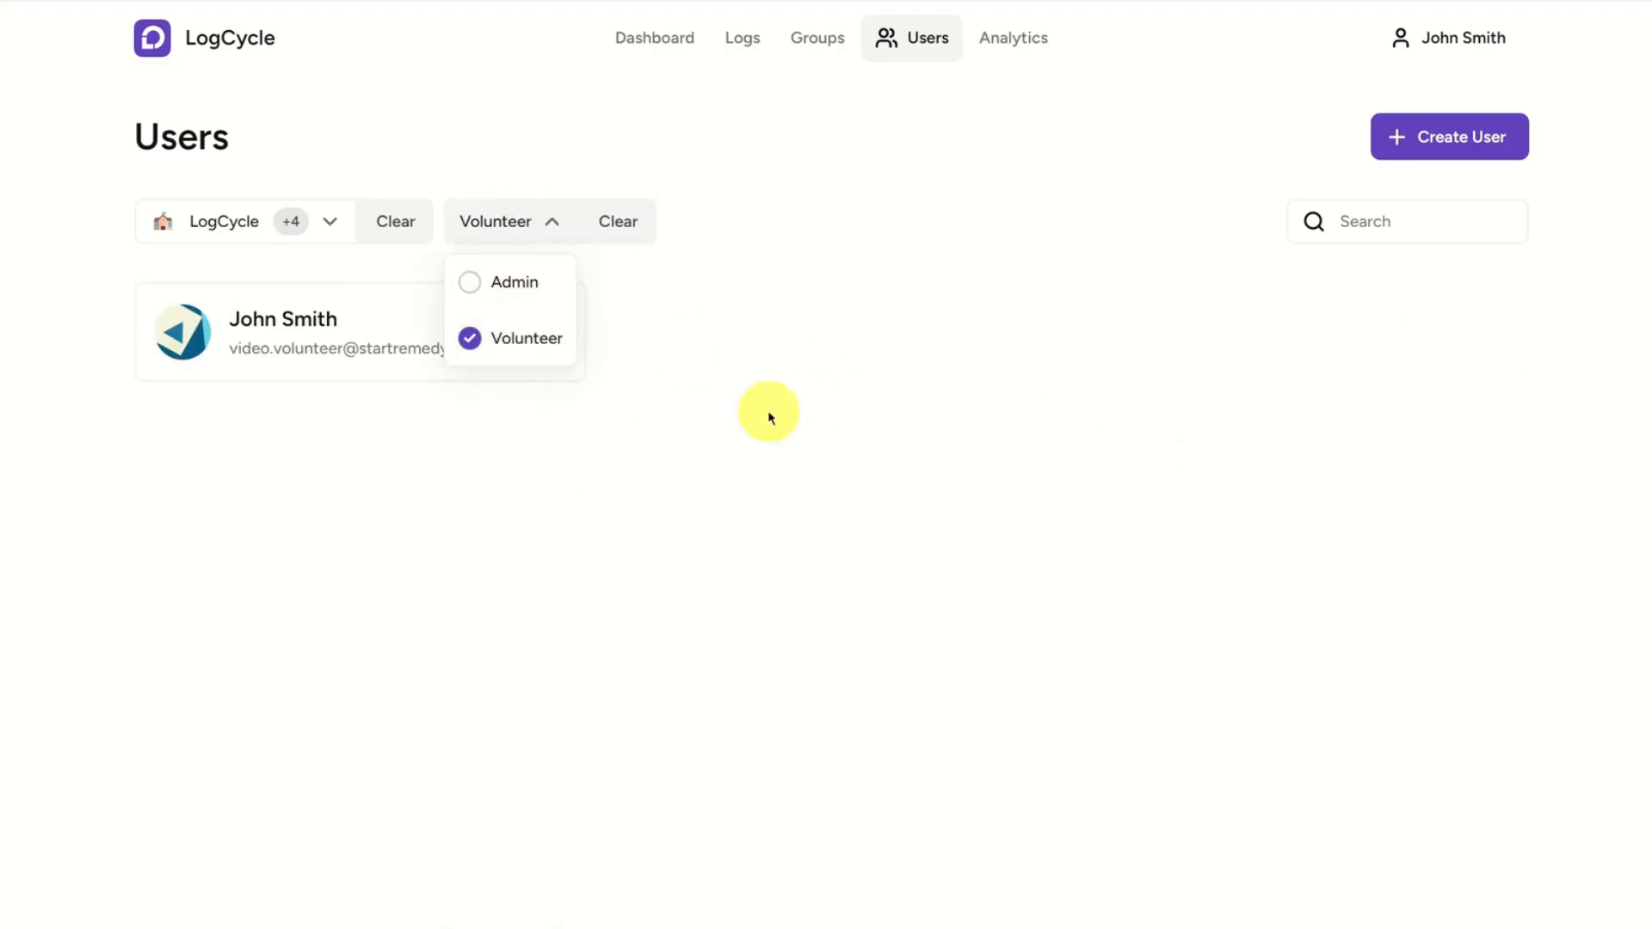
{"action": "left_click", "coordinate": [607, 216]}
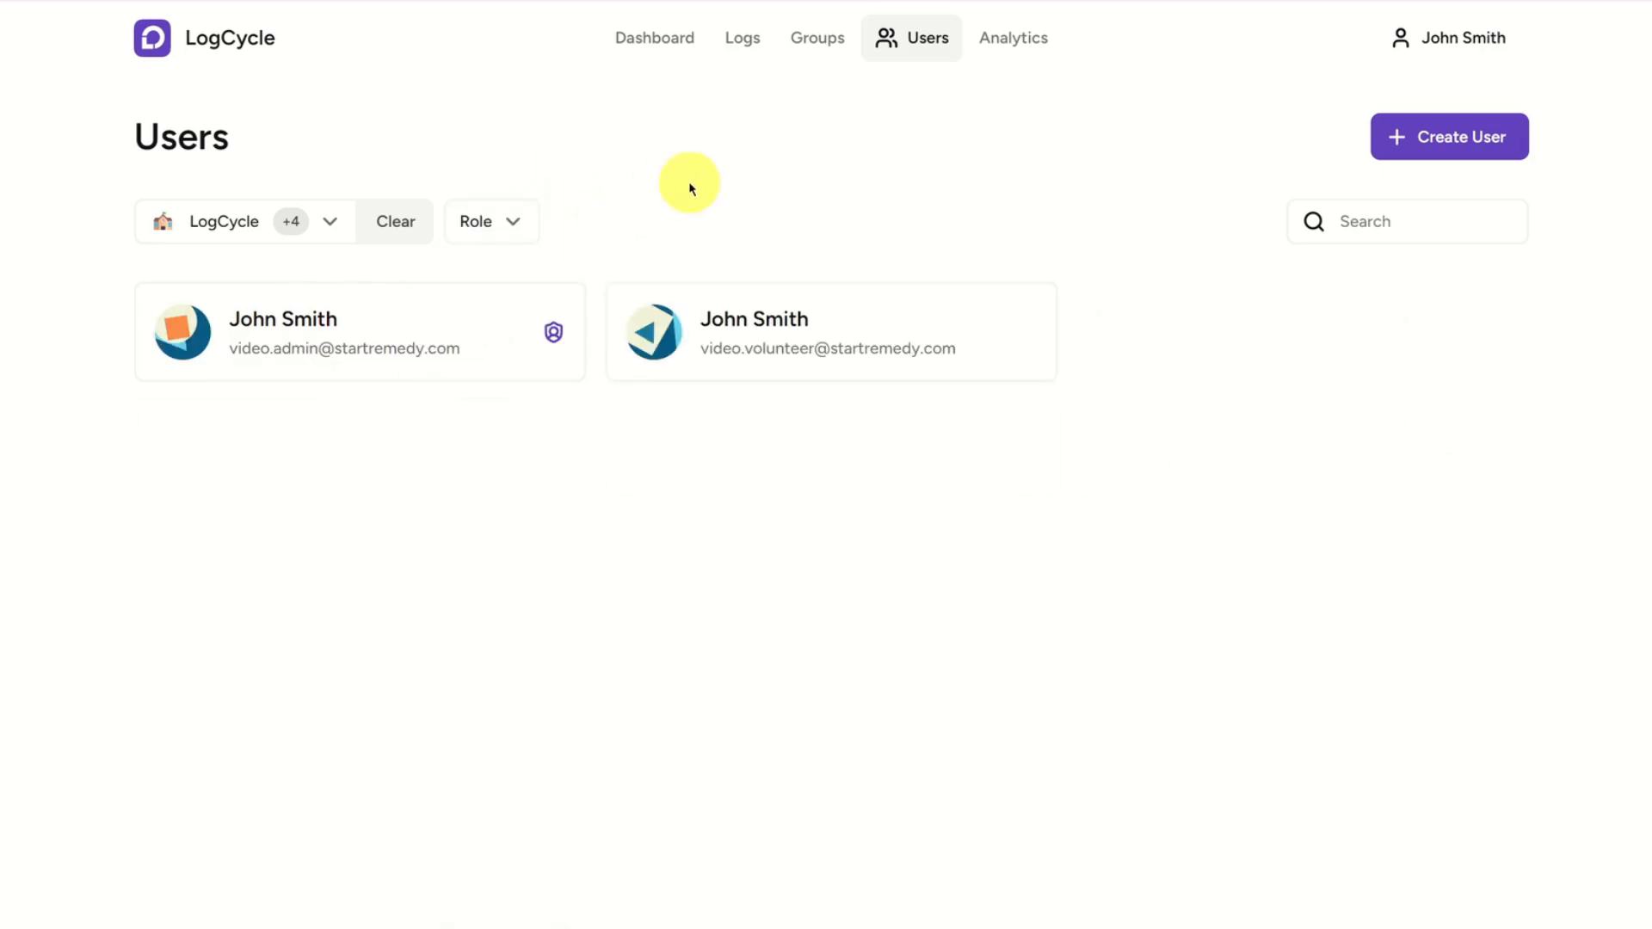
Open the form for creating a user and try out Beta Club and DECA as groups and Volunteer as role.
{"action": "left_click", "coordinate": [1469, 133]}
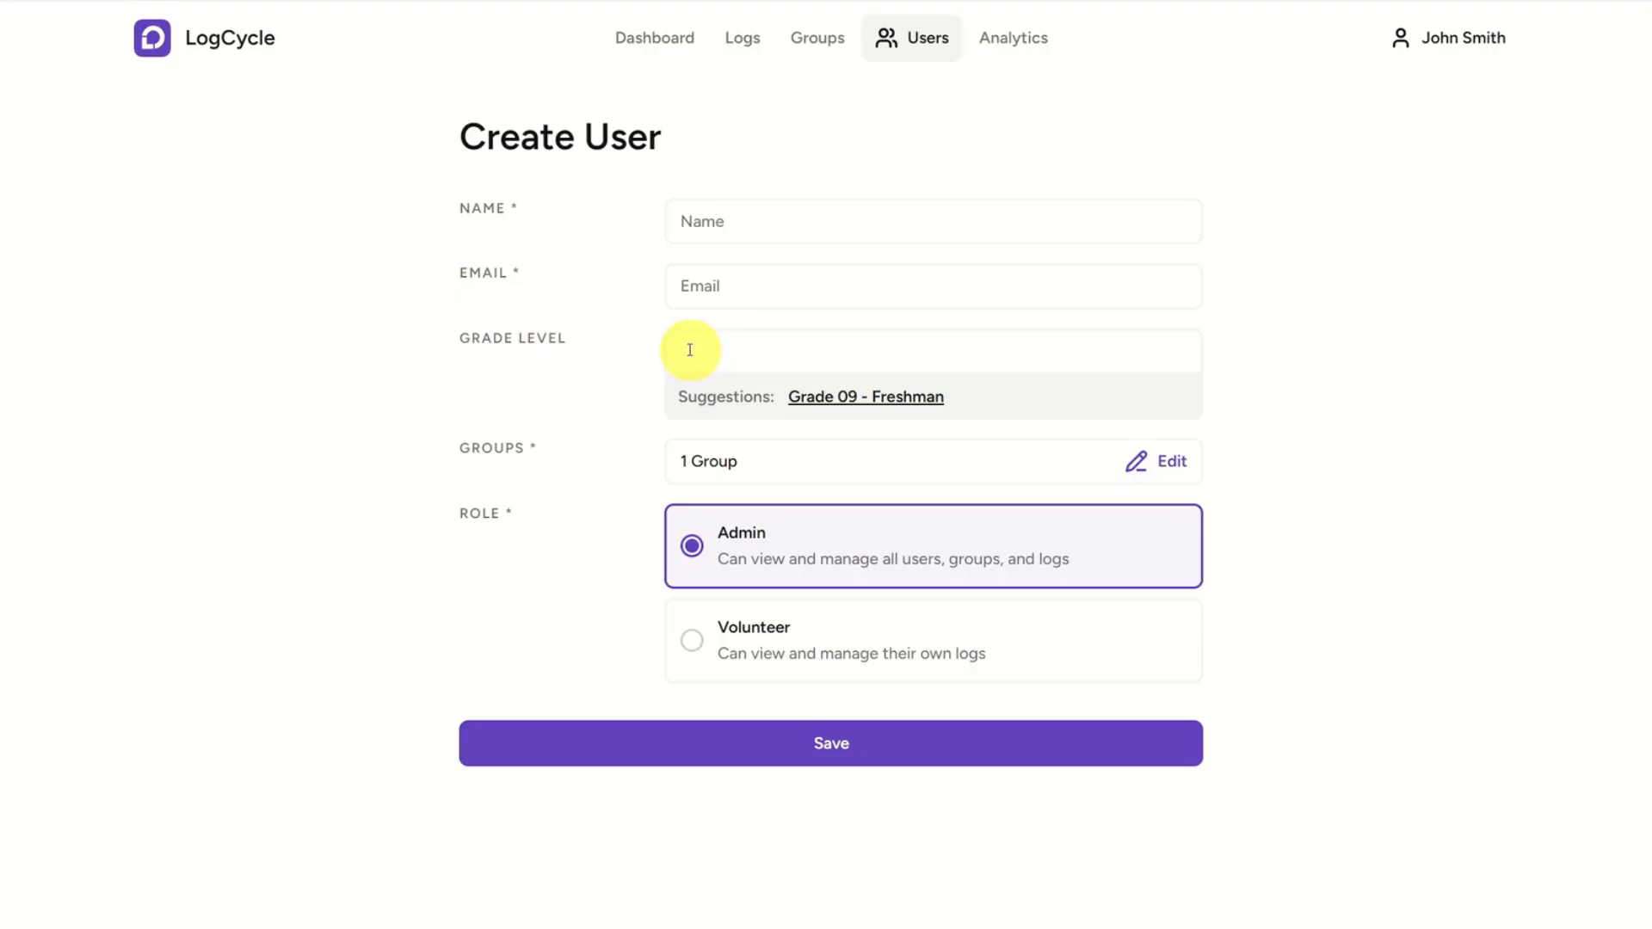
{"action": "left_click", "coordinate": [892, 461]}
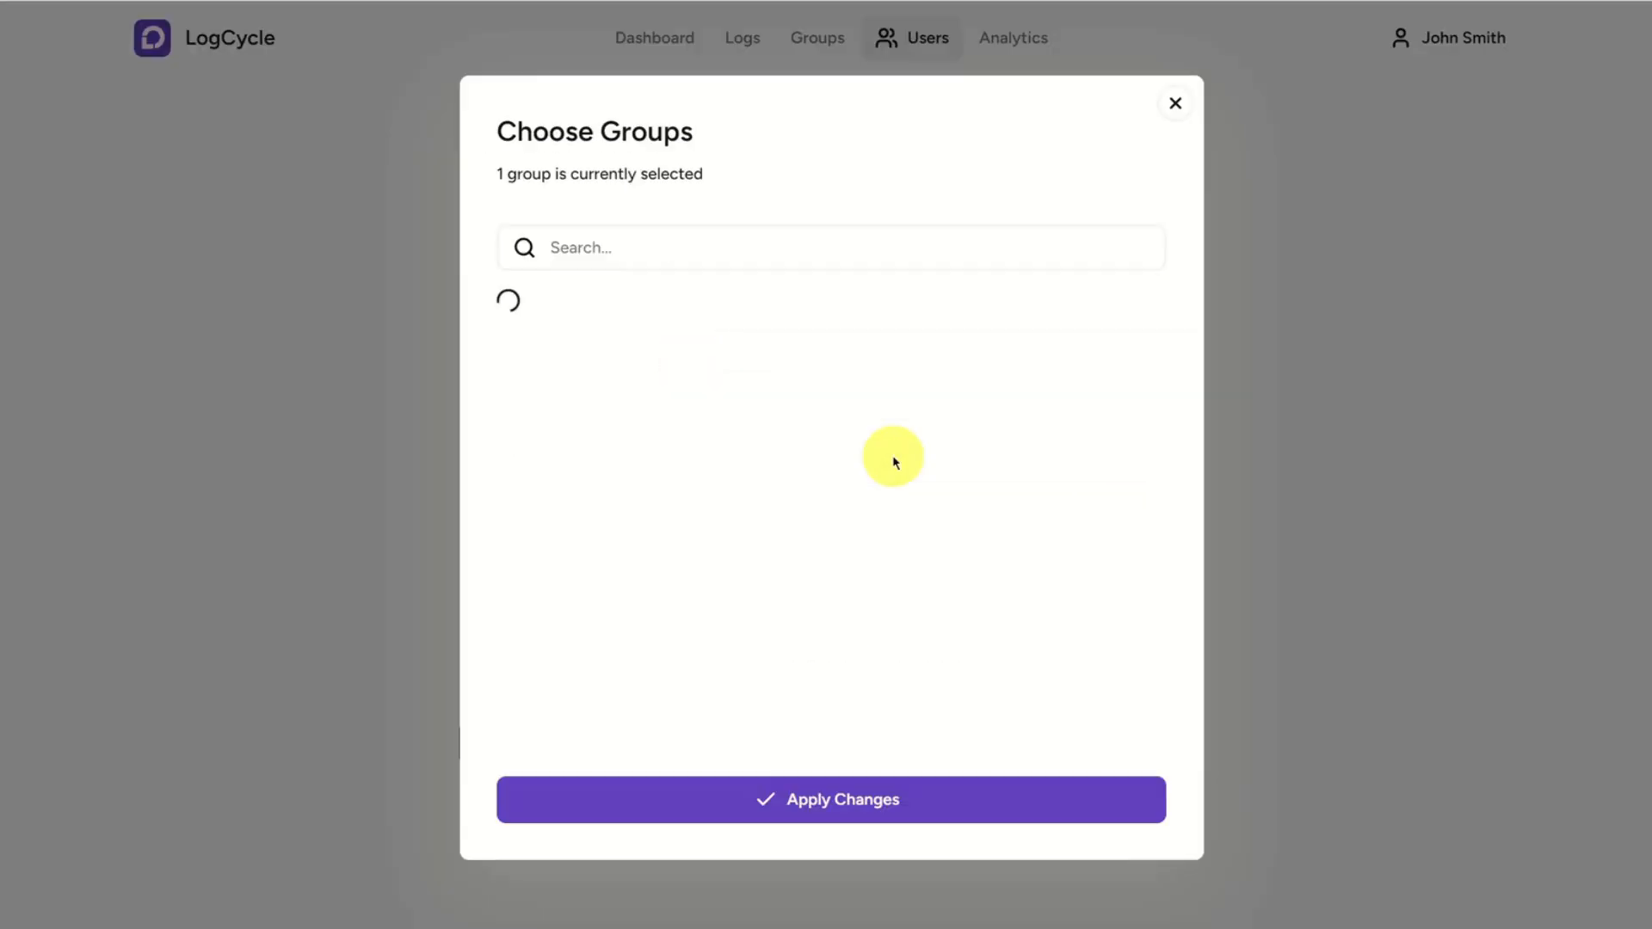
{"action": "left_click", "coordinate": [784, 398]}
{"action": "left_click", "coordinate": [745, 475]}
{"action": "left_click", "coordinate": [783, 411]}
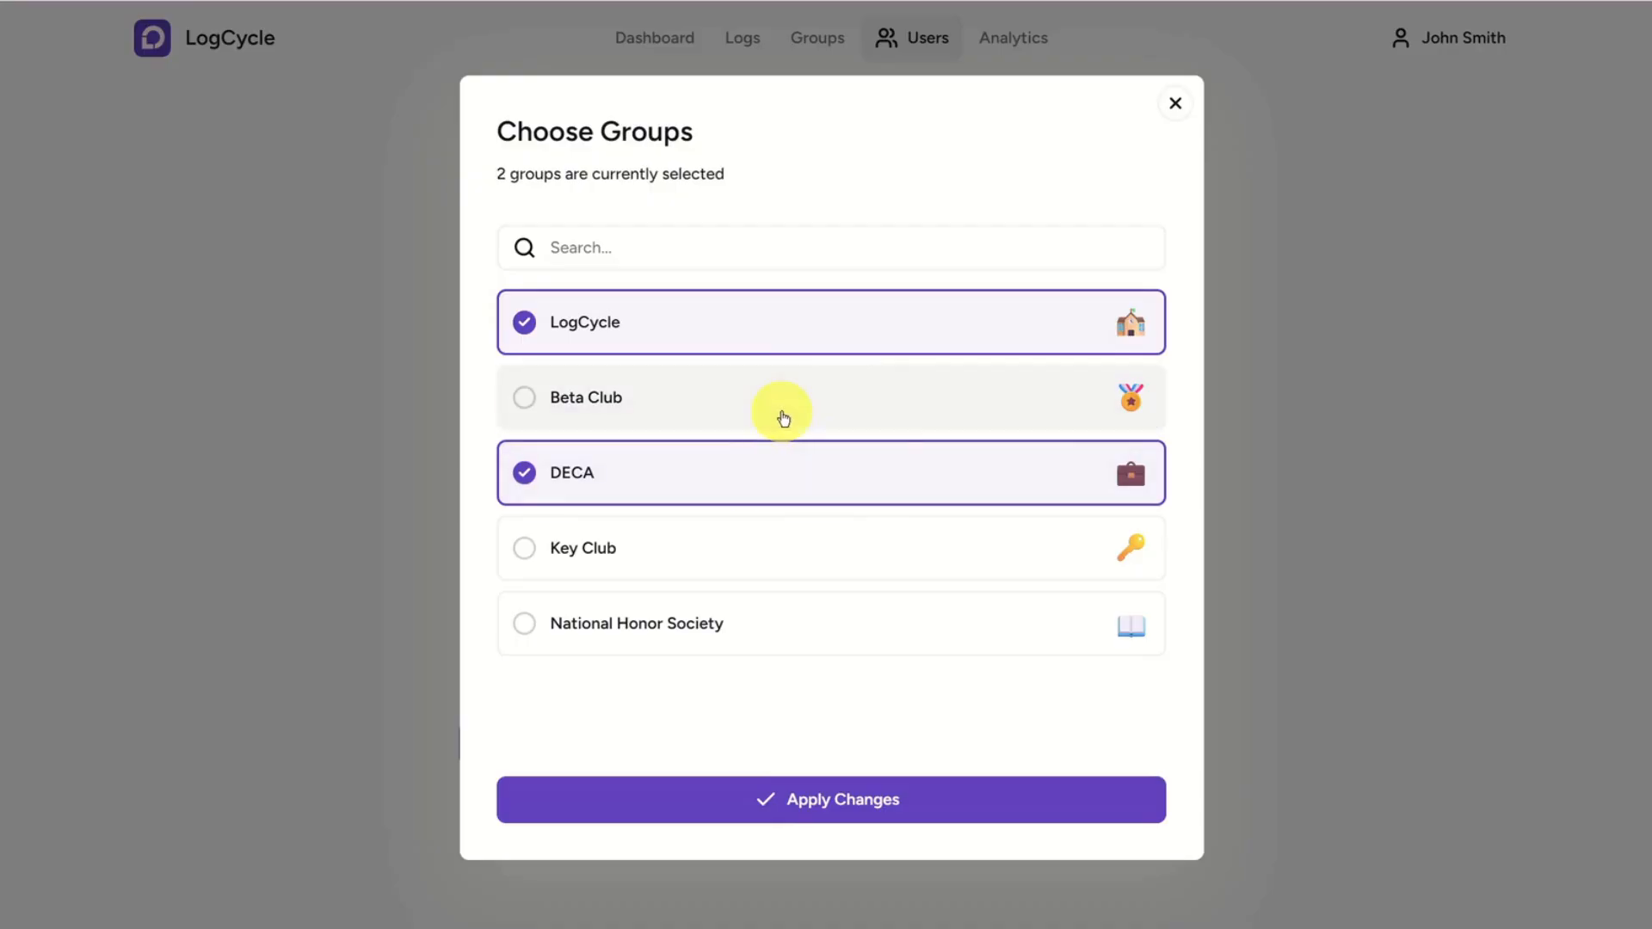
{"action": "left_click", "coordinate": [860, 465]}
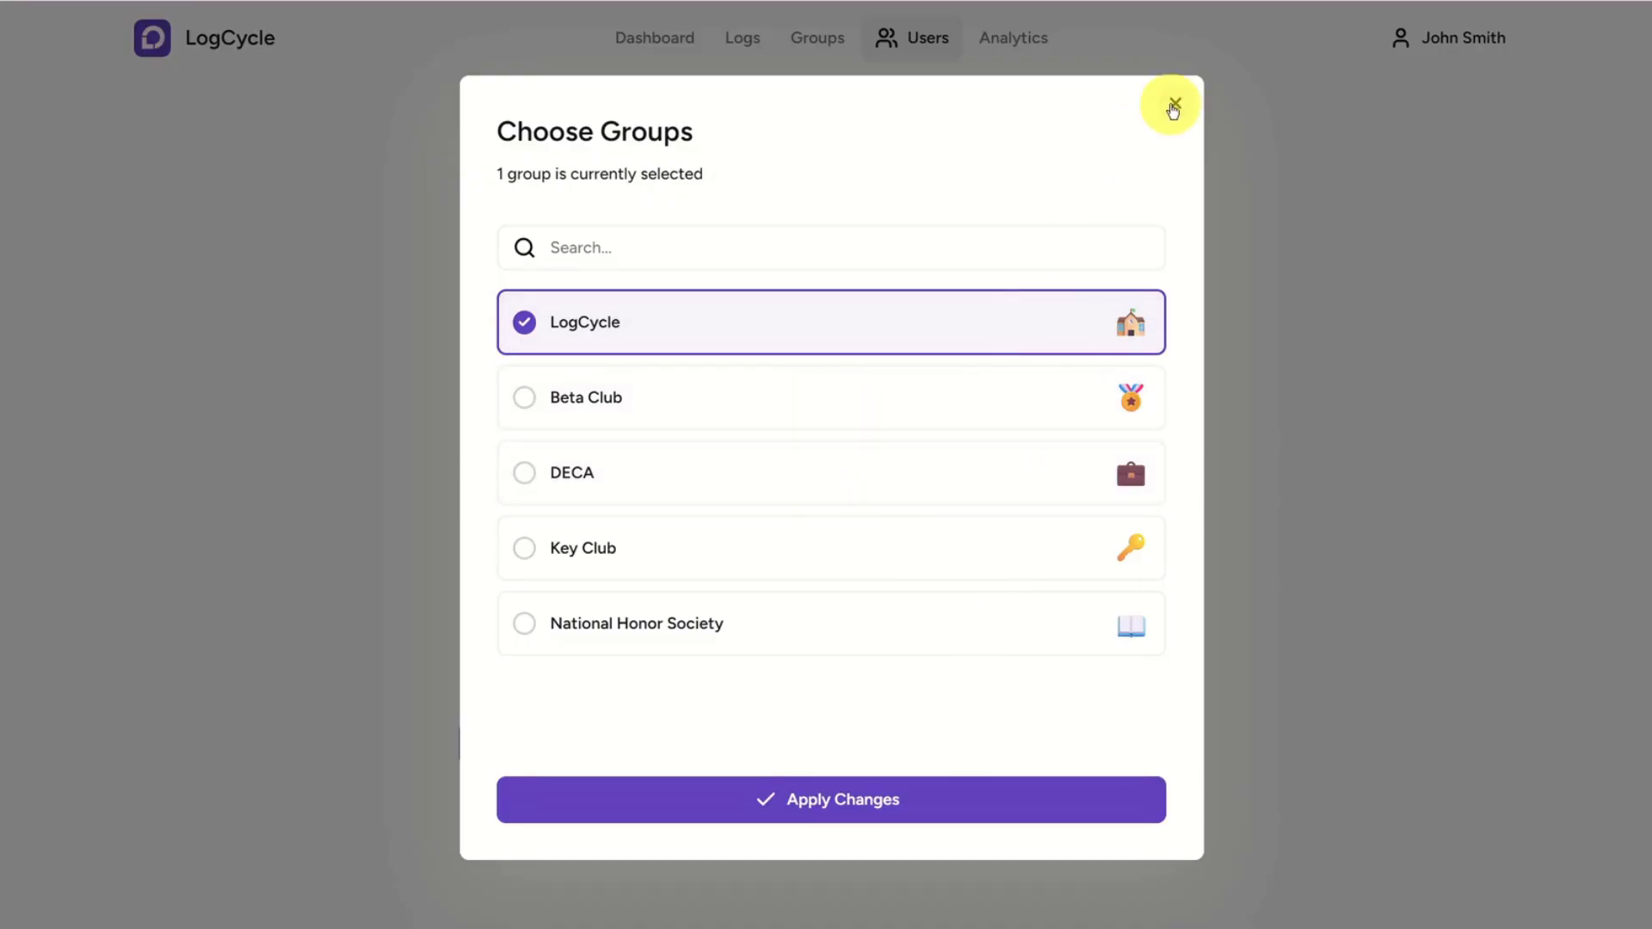
{"action": "left_click", "coordinate": [1174, 103]}
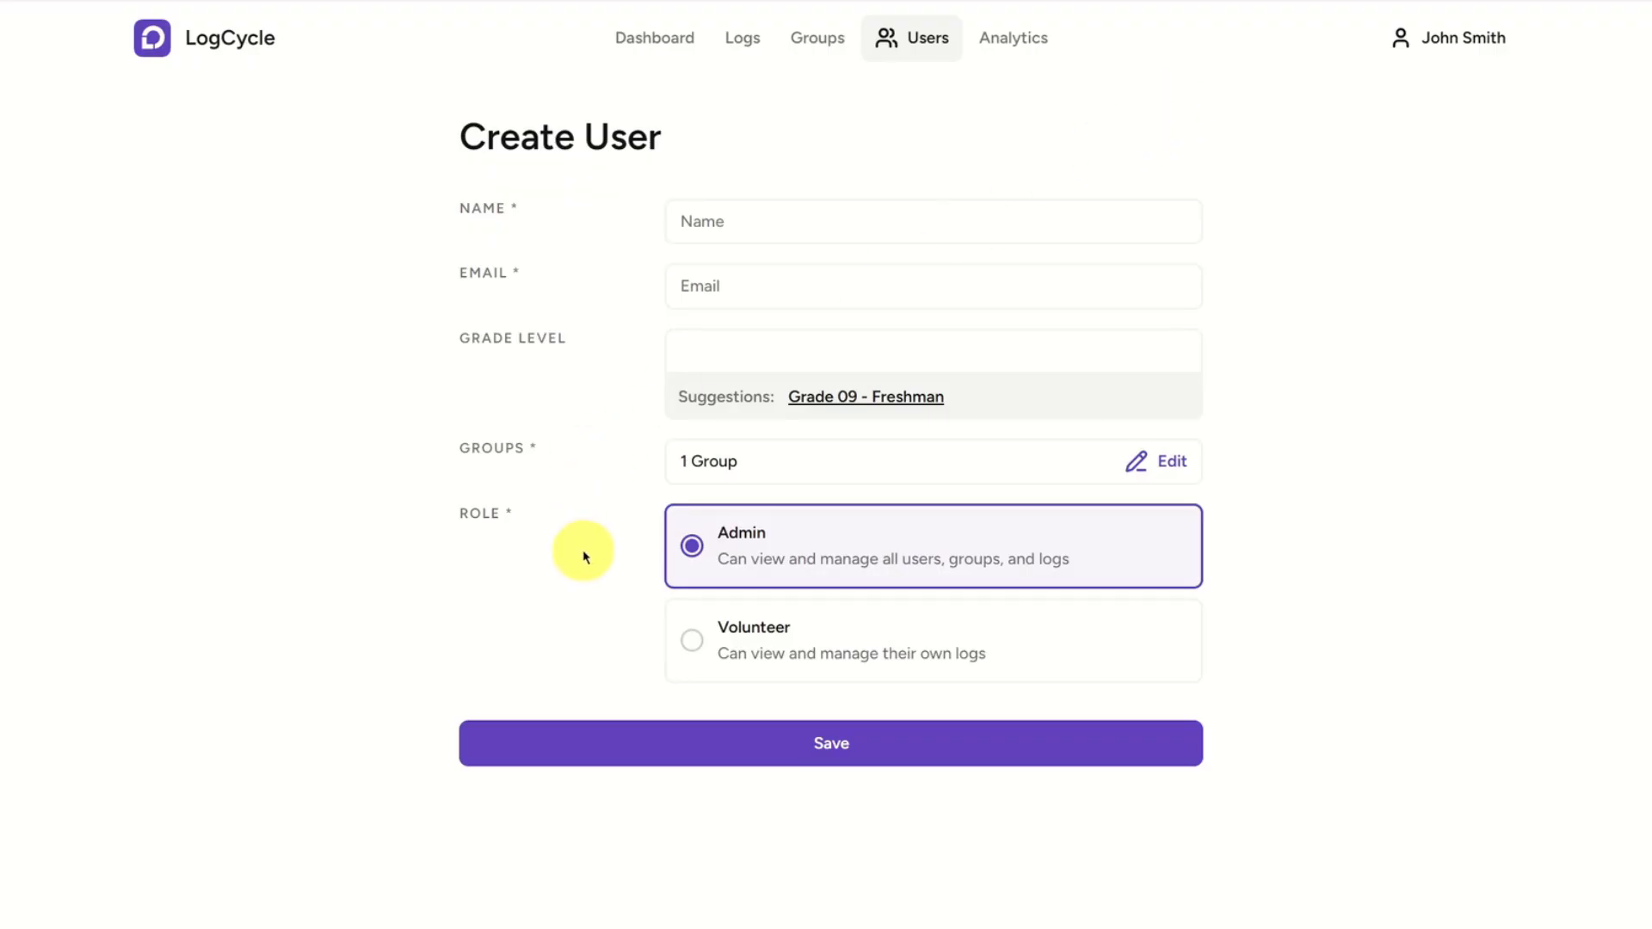
{"action": "left_click", "coordinate": [845, 637]}
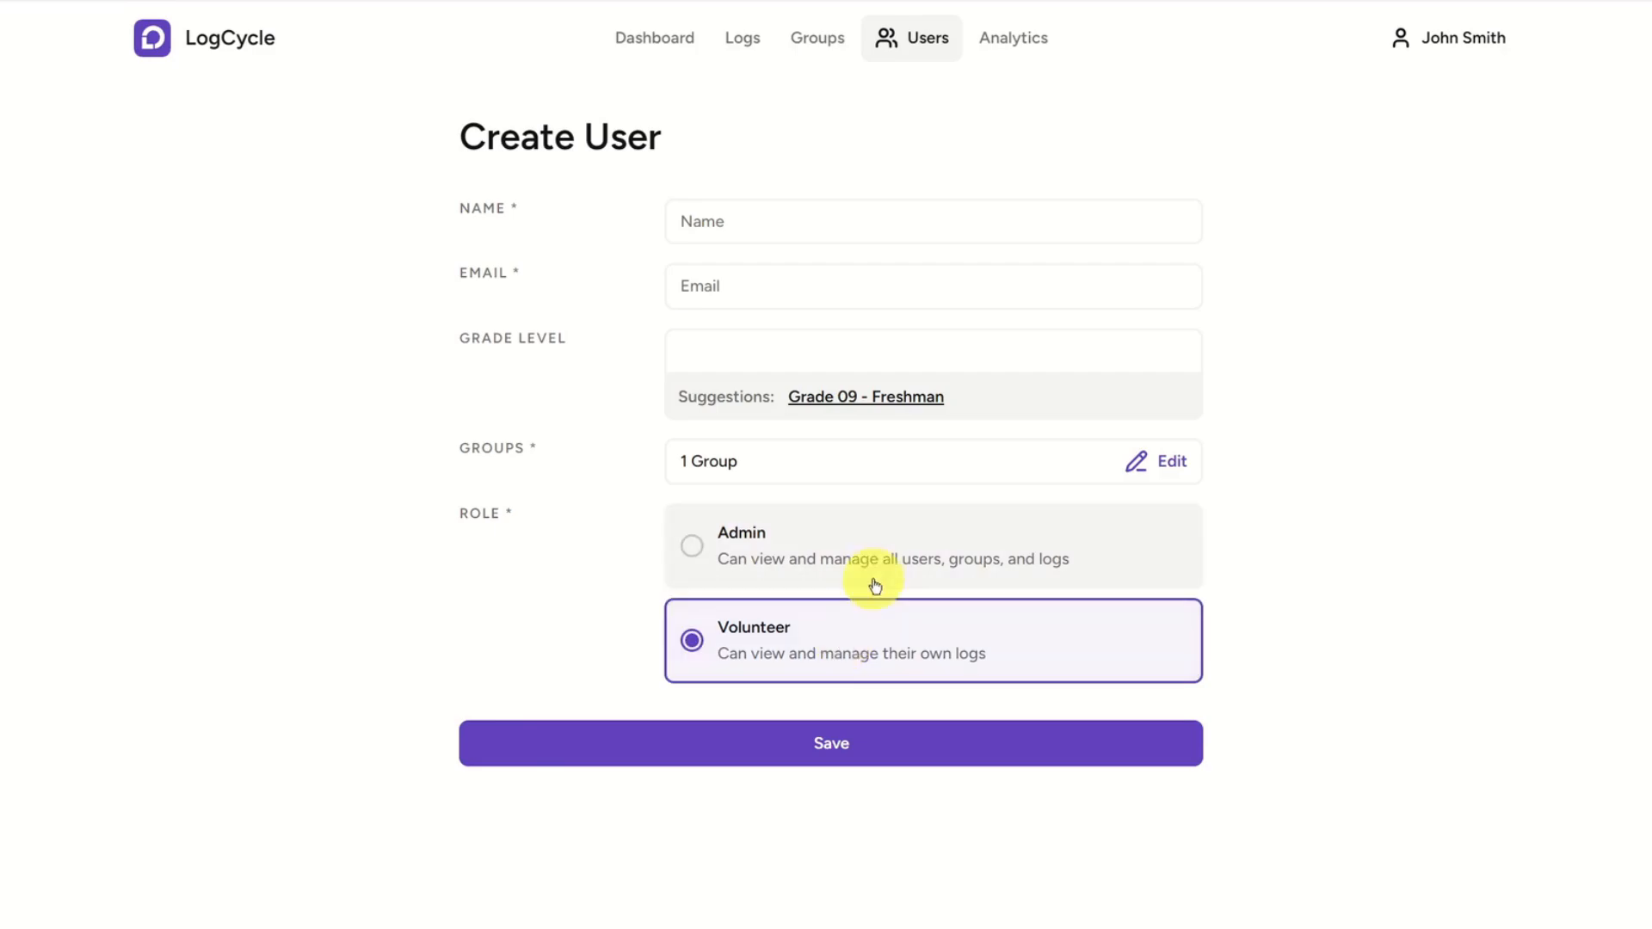
{"action": "left_click", "coordinate": [884, 570]}
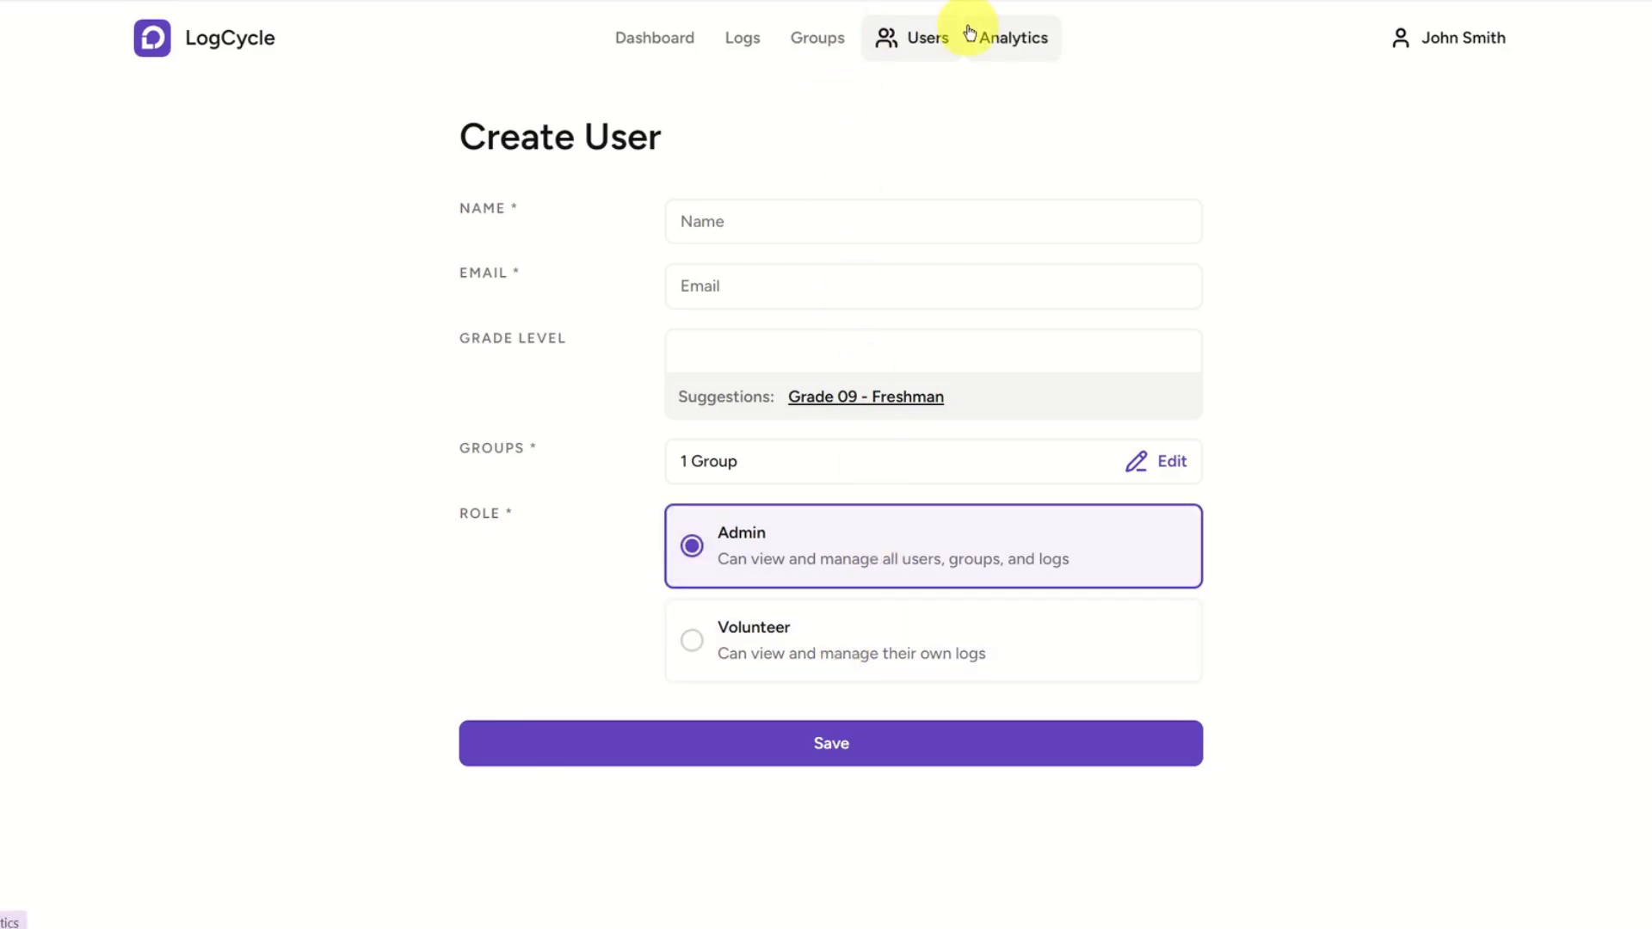
Open the analytics, filter them to a minimum of 12 hours and clear that filter.
{"action": "left_click", "coordinate": [1017, 53]}
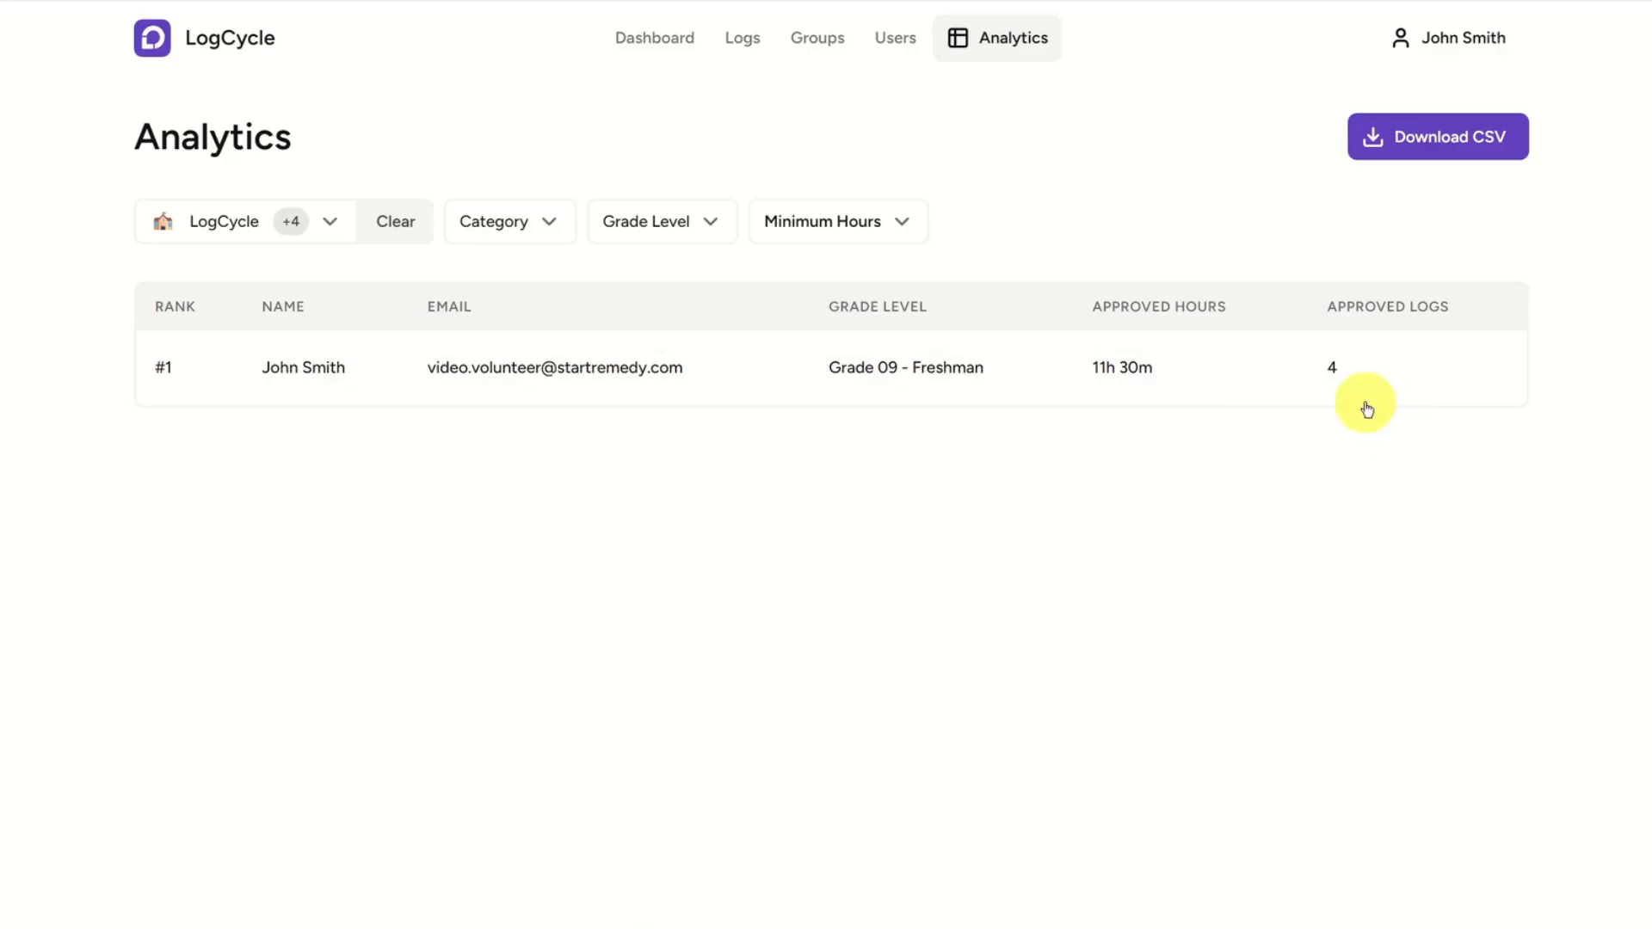
{"action": "left_click", "coordinate": [896, 218]}
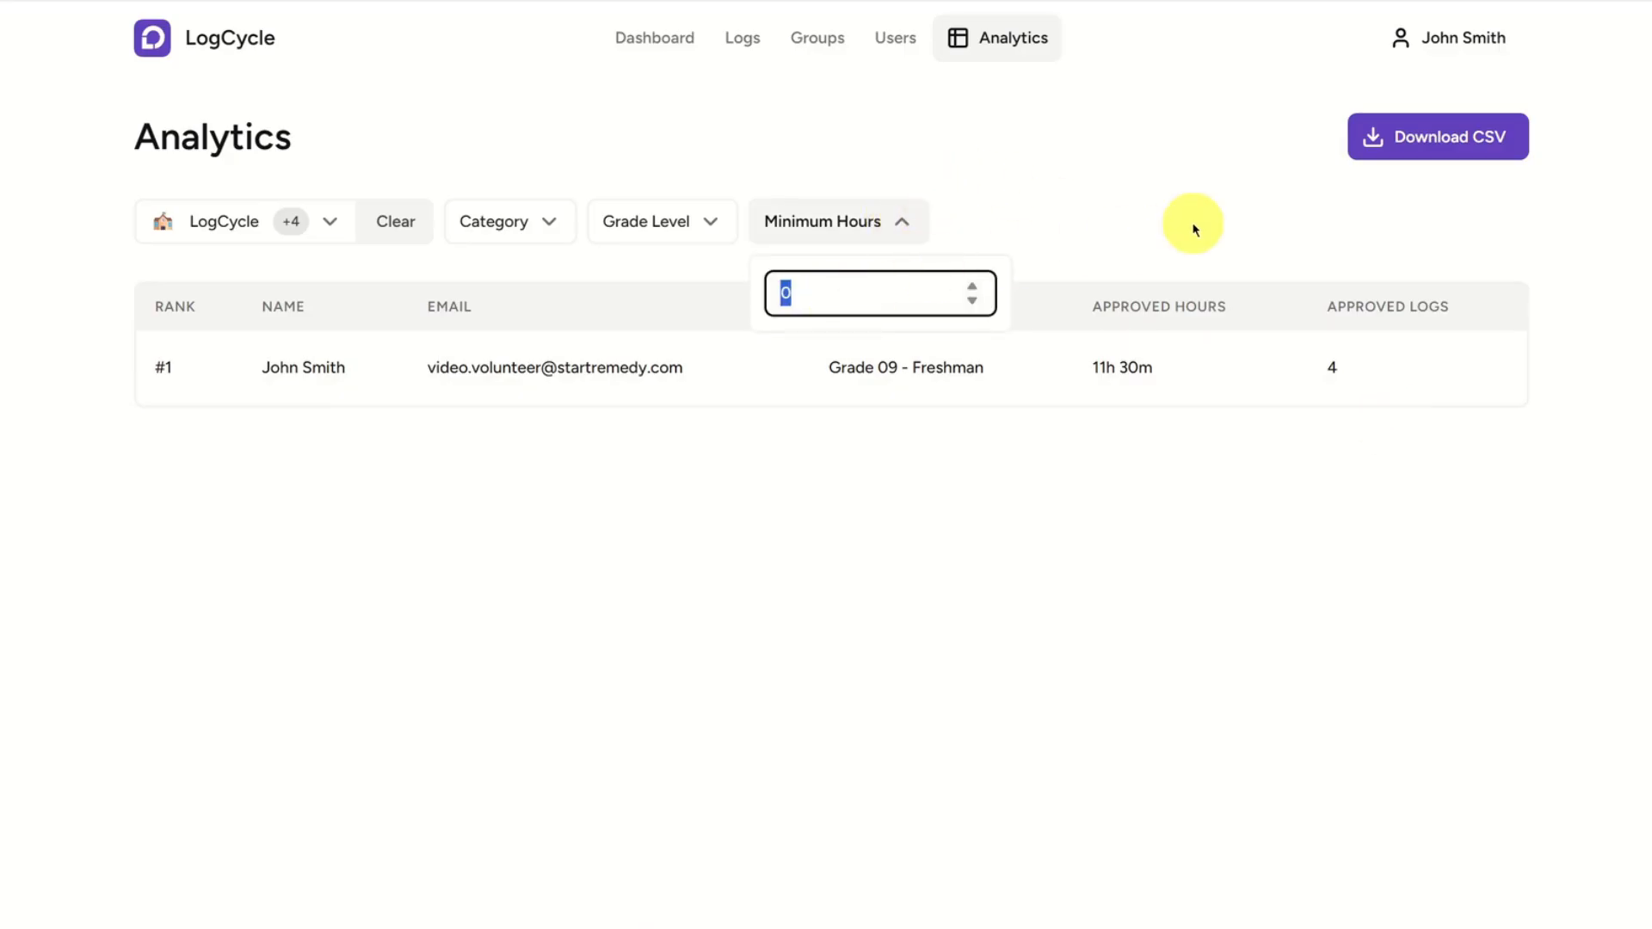
{"action": "type", "text": "12"}
{"action": "left_click", "coordinate": [1099, 413]}
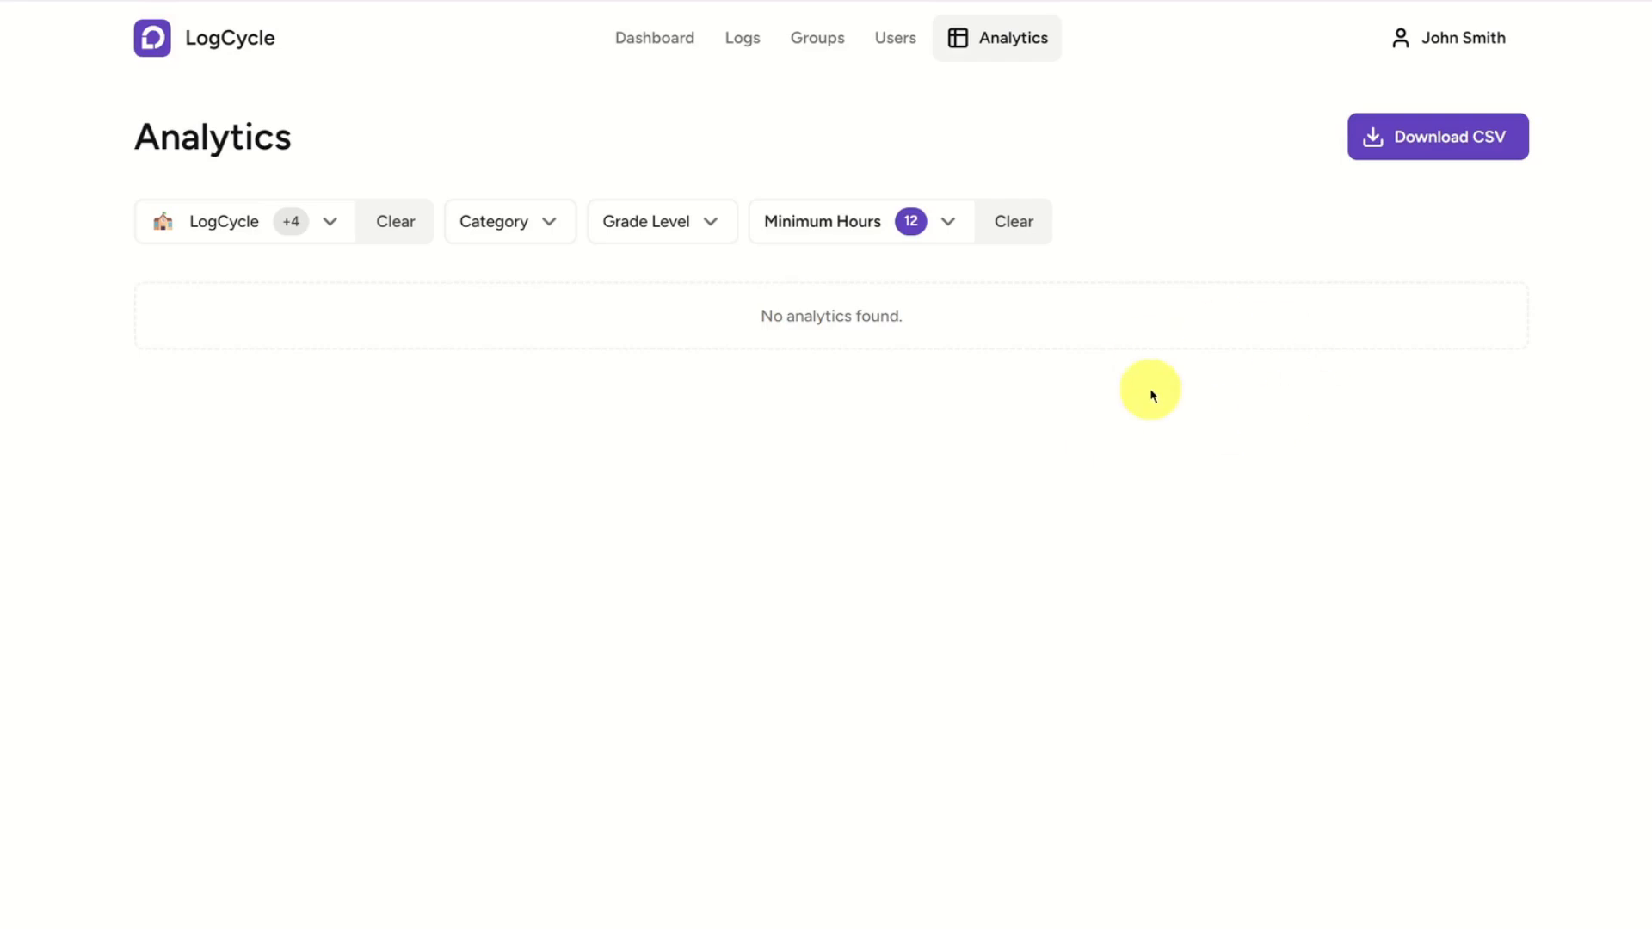
{"action": "left_click", "coordinate": [1006, 225]}
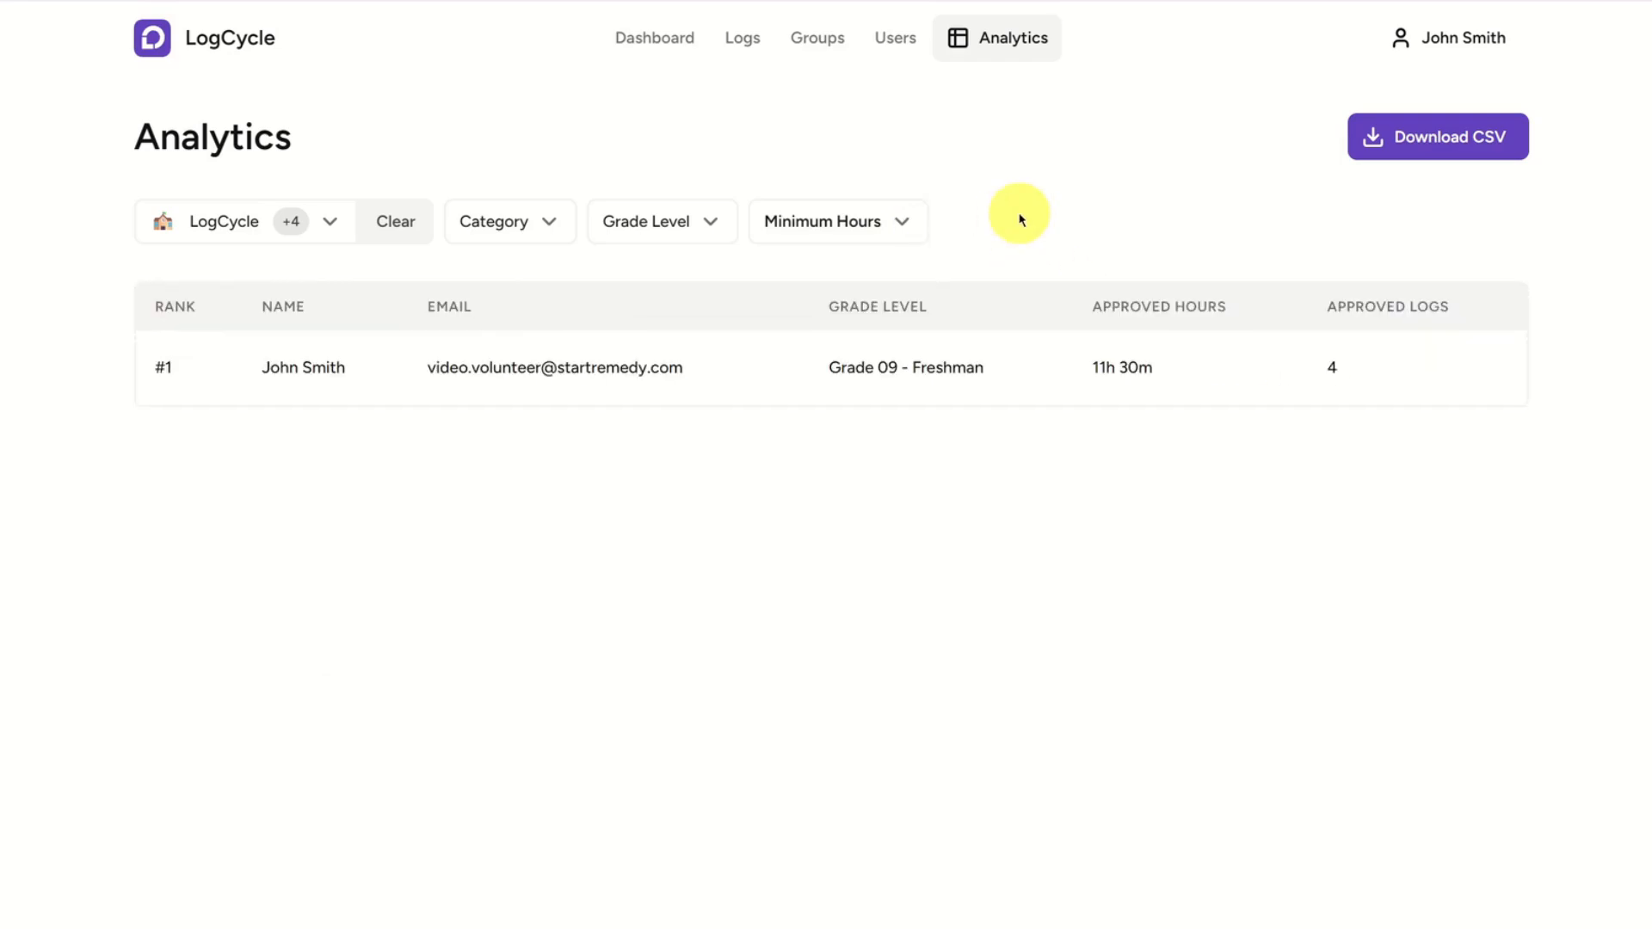
Filter the analytics to Grade 09 - Freshman, clear that filter and view the category filter options.
{"action": "left_click", "coordinate": [675, 222]}
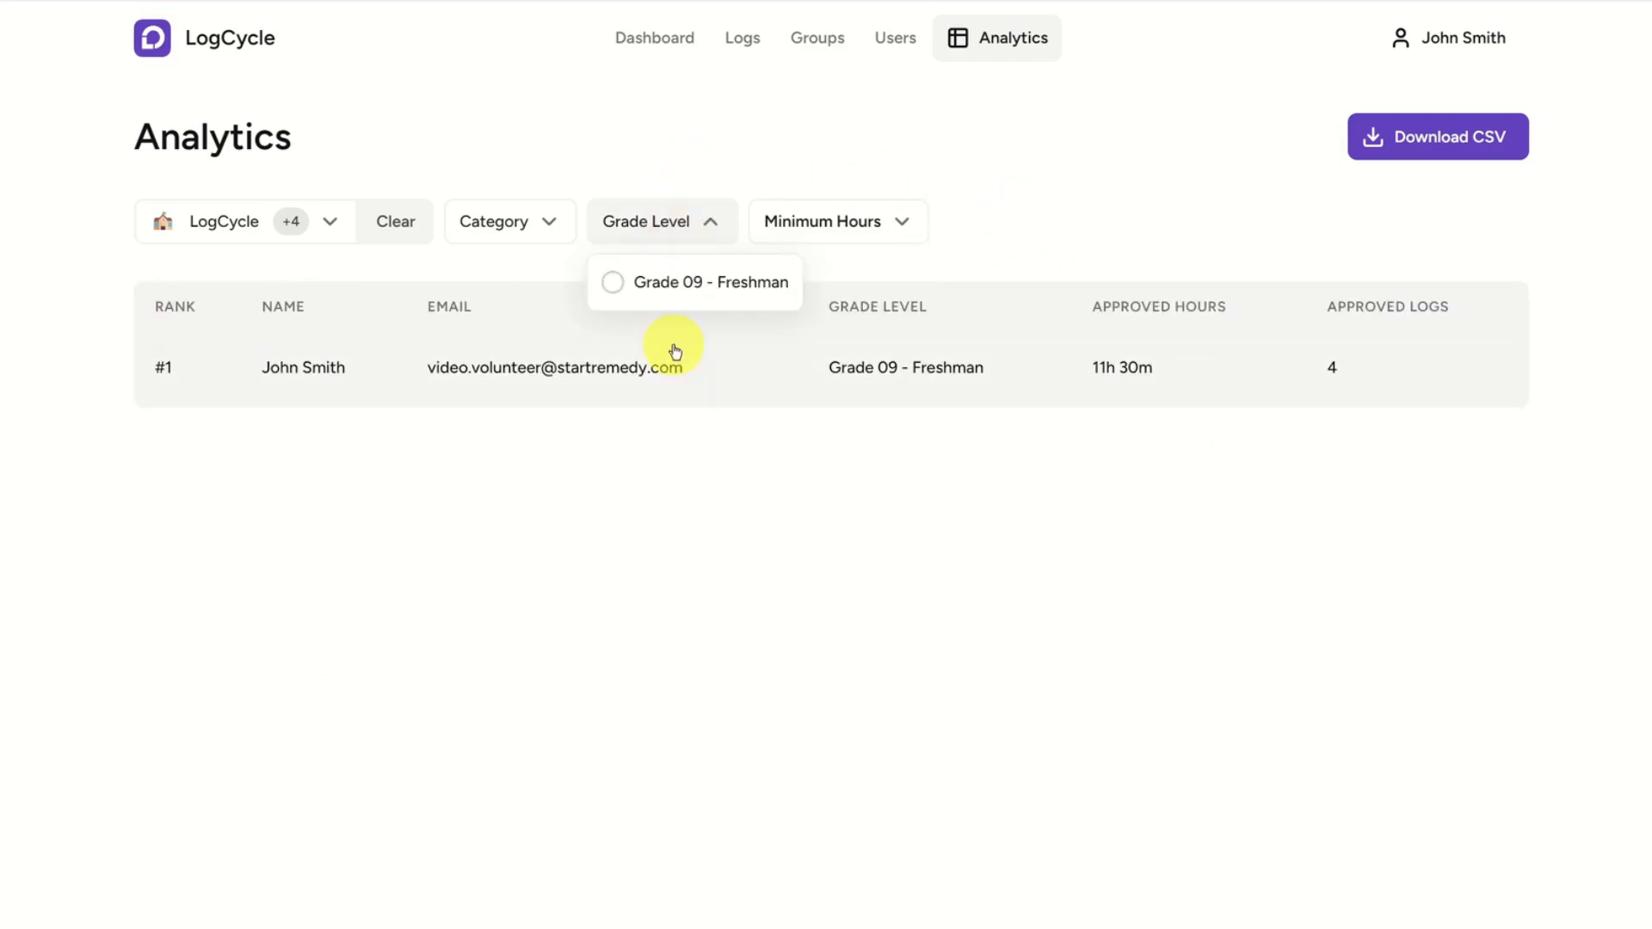
{"action": "left_click", "coordinate": [727, 295]}
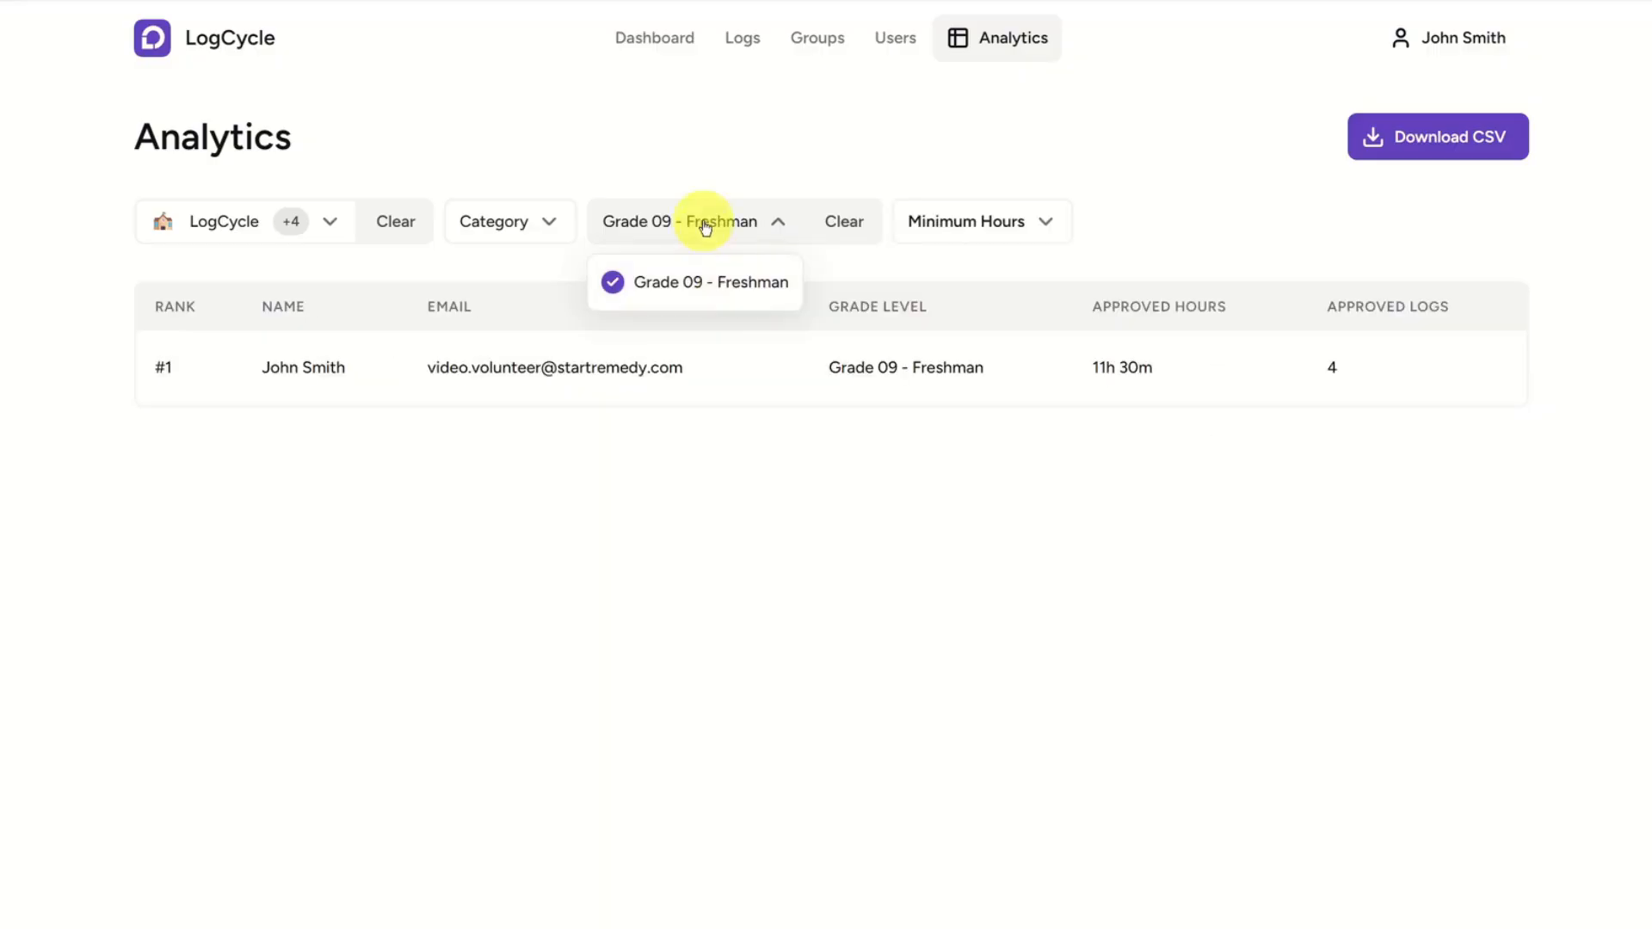
{"action": "left_click", "coordinate": [721, 287]}
{"action": "left_click", "coordinate": [704, 166]}
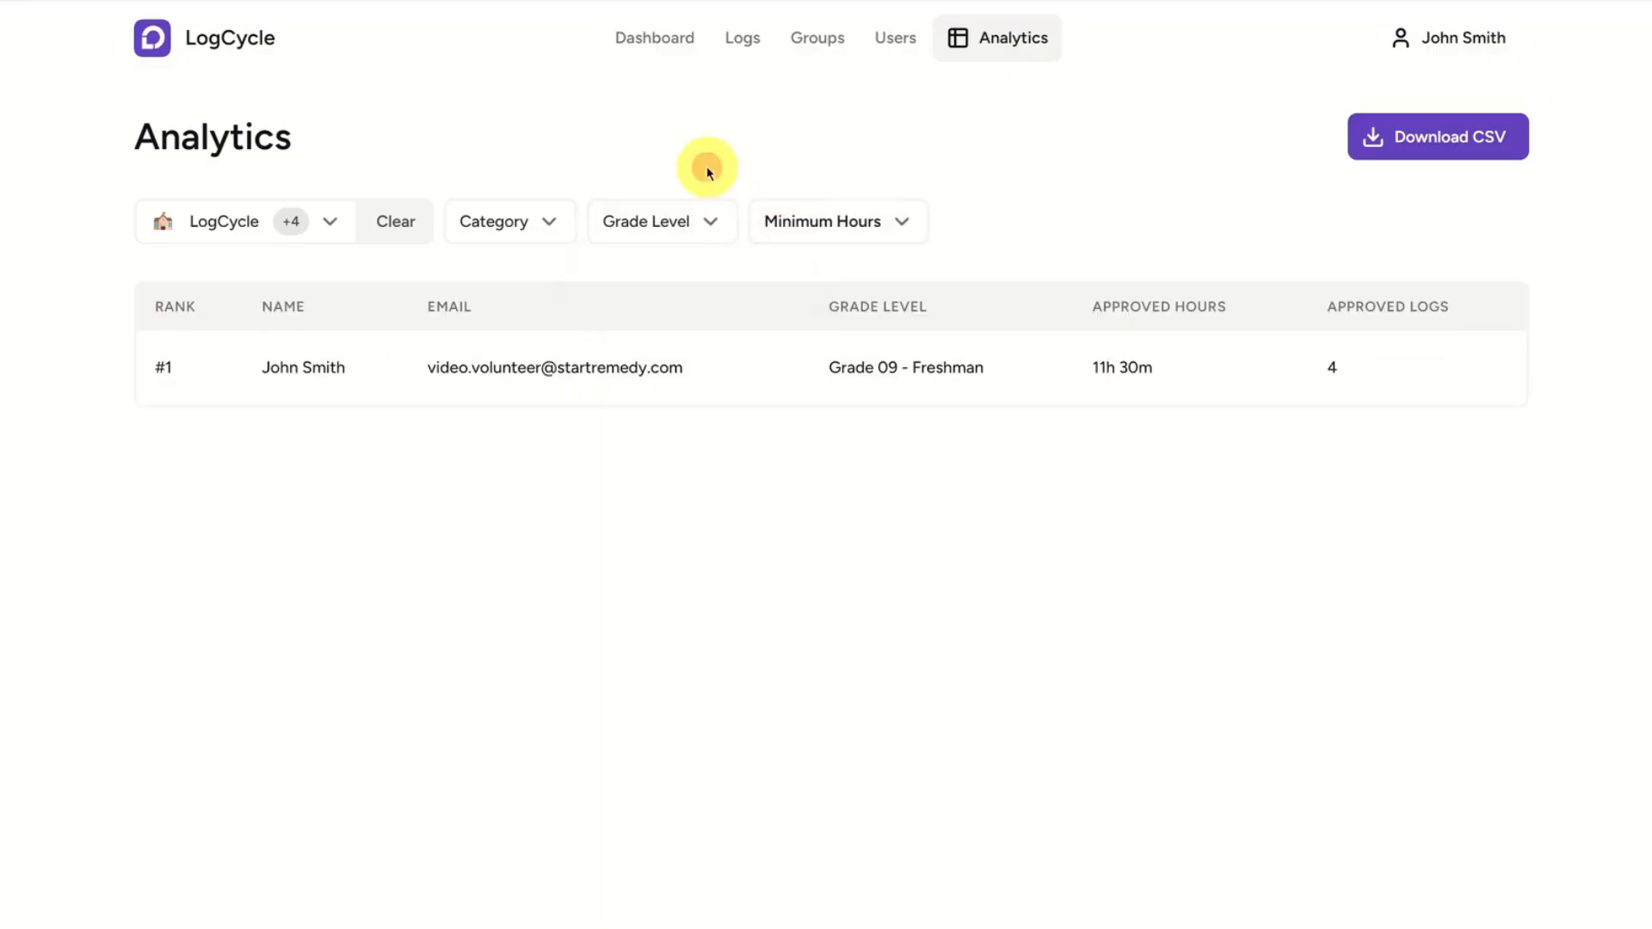
{"action": "left_click", "coordinate": [542, 221]}
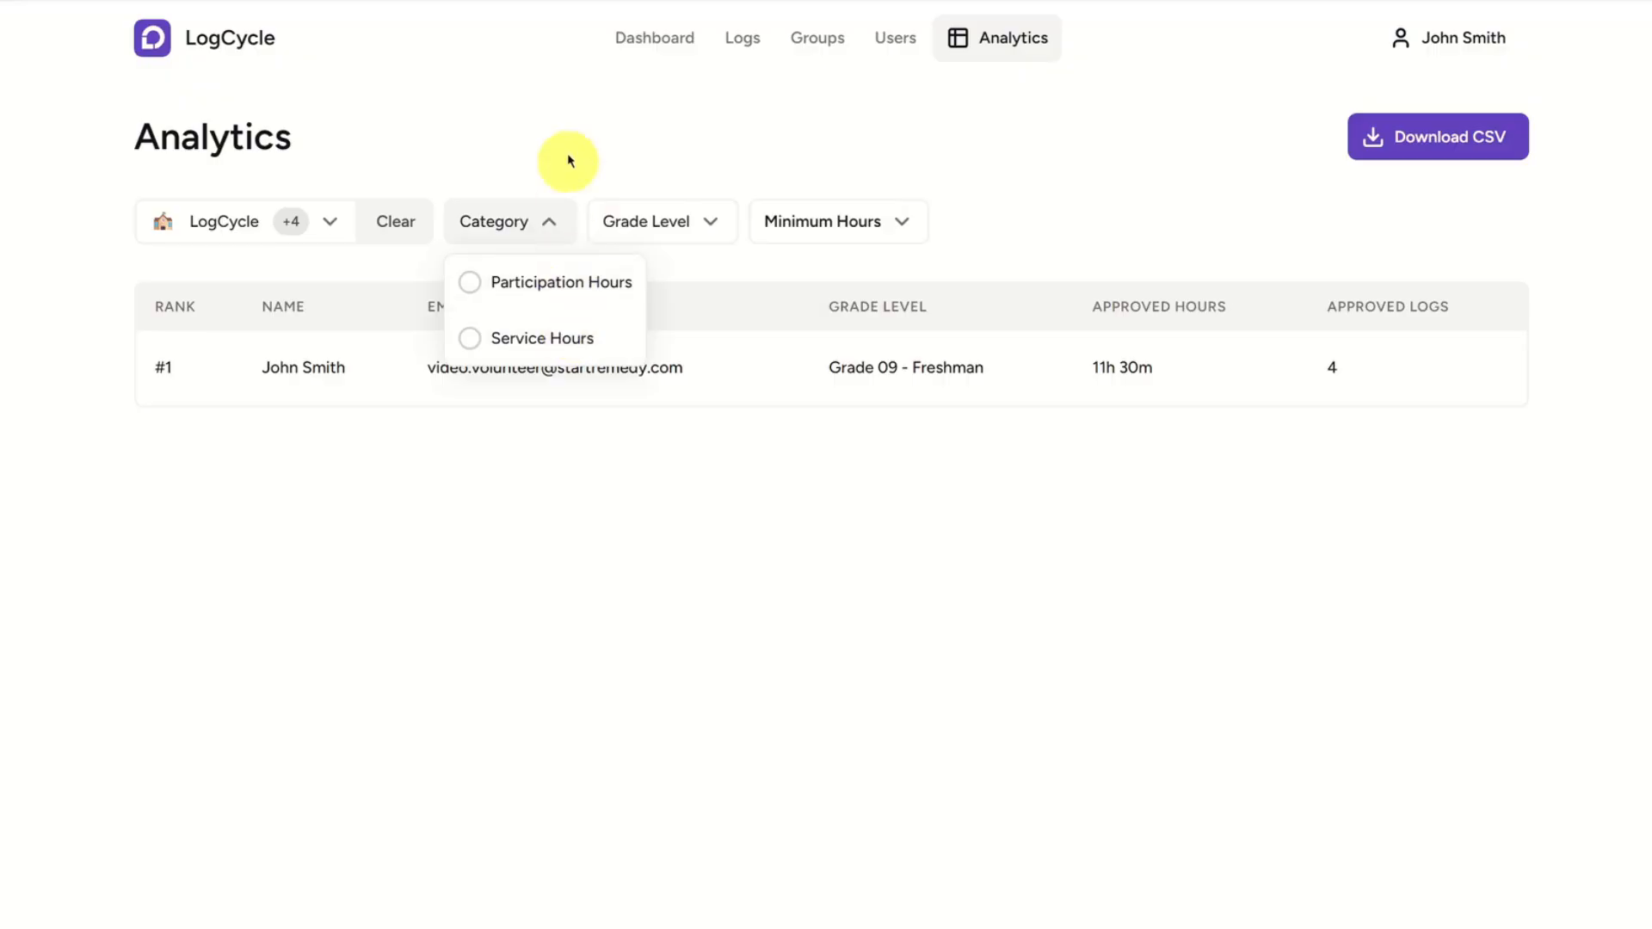
{"action": "left_click", "coordinate": [568, 129]}
Try excluding DECA, Key Club and National Honor Society in the analytics group filter, and return to the dashboard.
{"action": "left_click", "coordinate": [327, 226]}
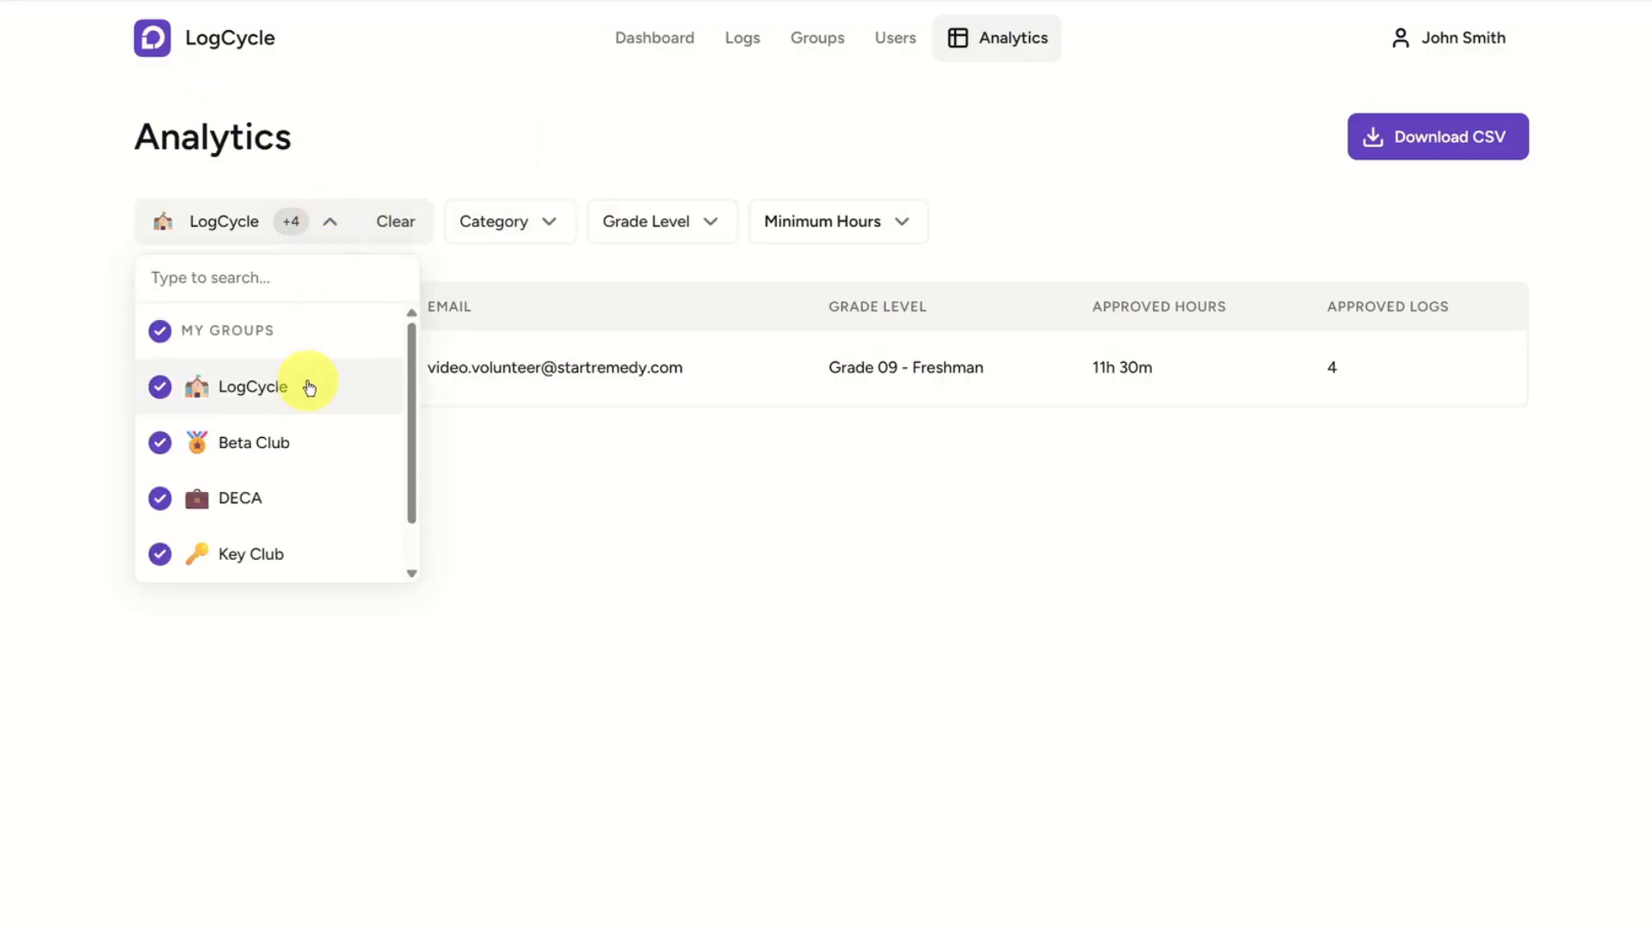
{"action": "scroll", "coordinate": [319, 431], "scroll_direction": "down", "scroll_amount": 1}
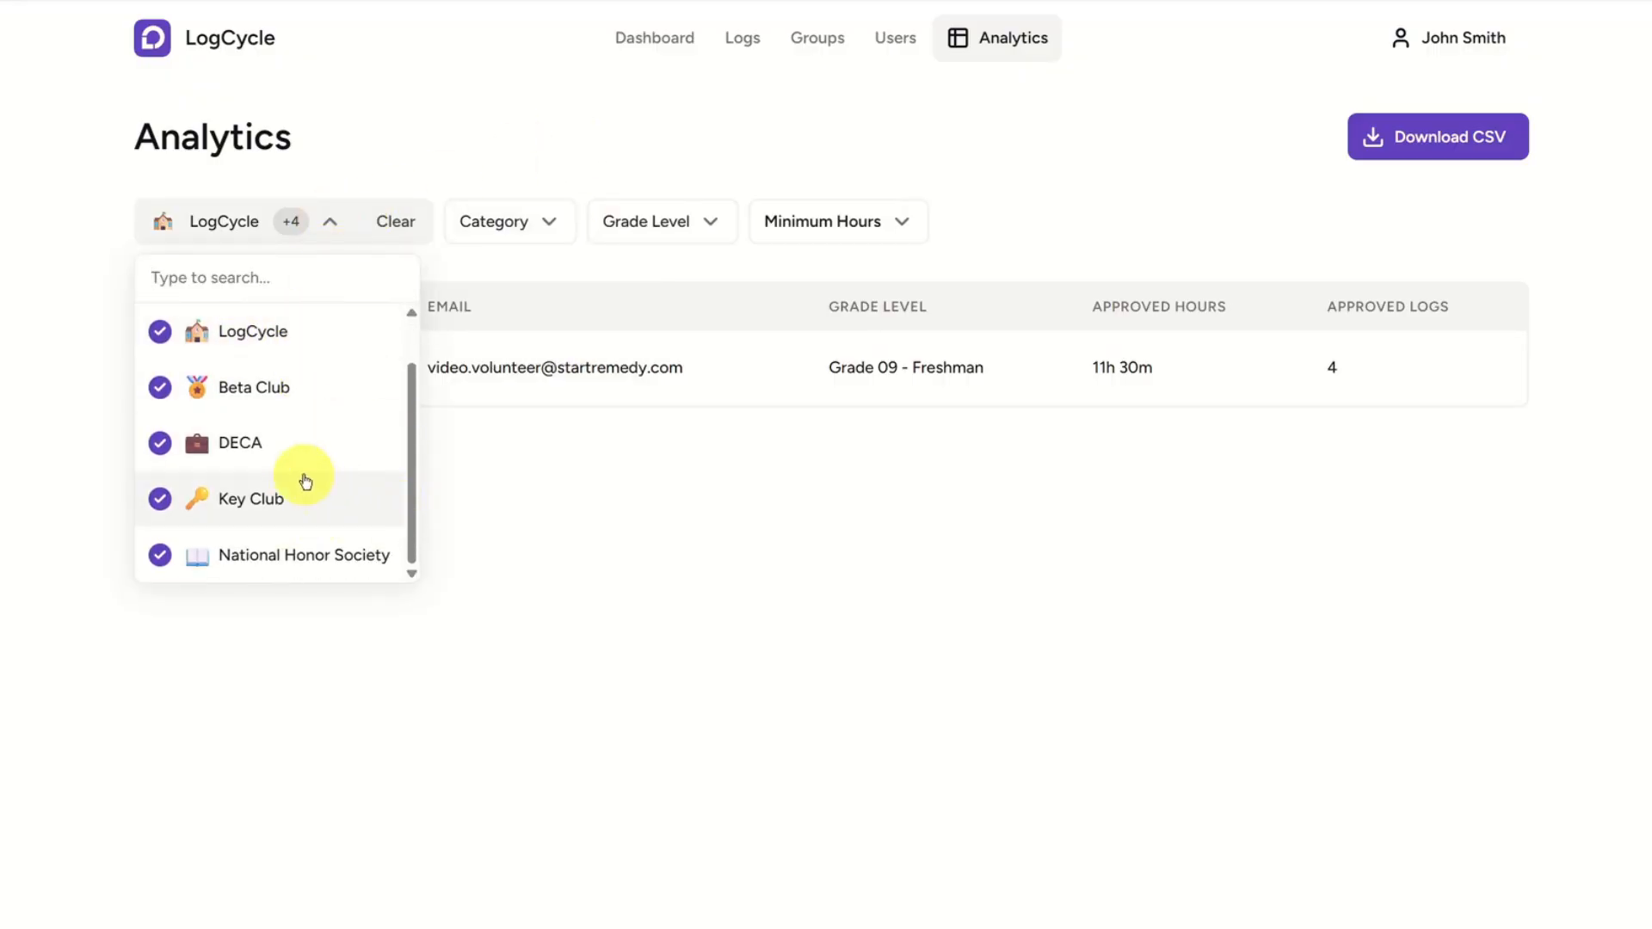
{"action": "left_click", "coordinate": [266, 448]}
{"action": "left_click", "coordinate": [269, 515]}
{"action": "left_click", "coordinate": [269, 555]}
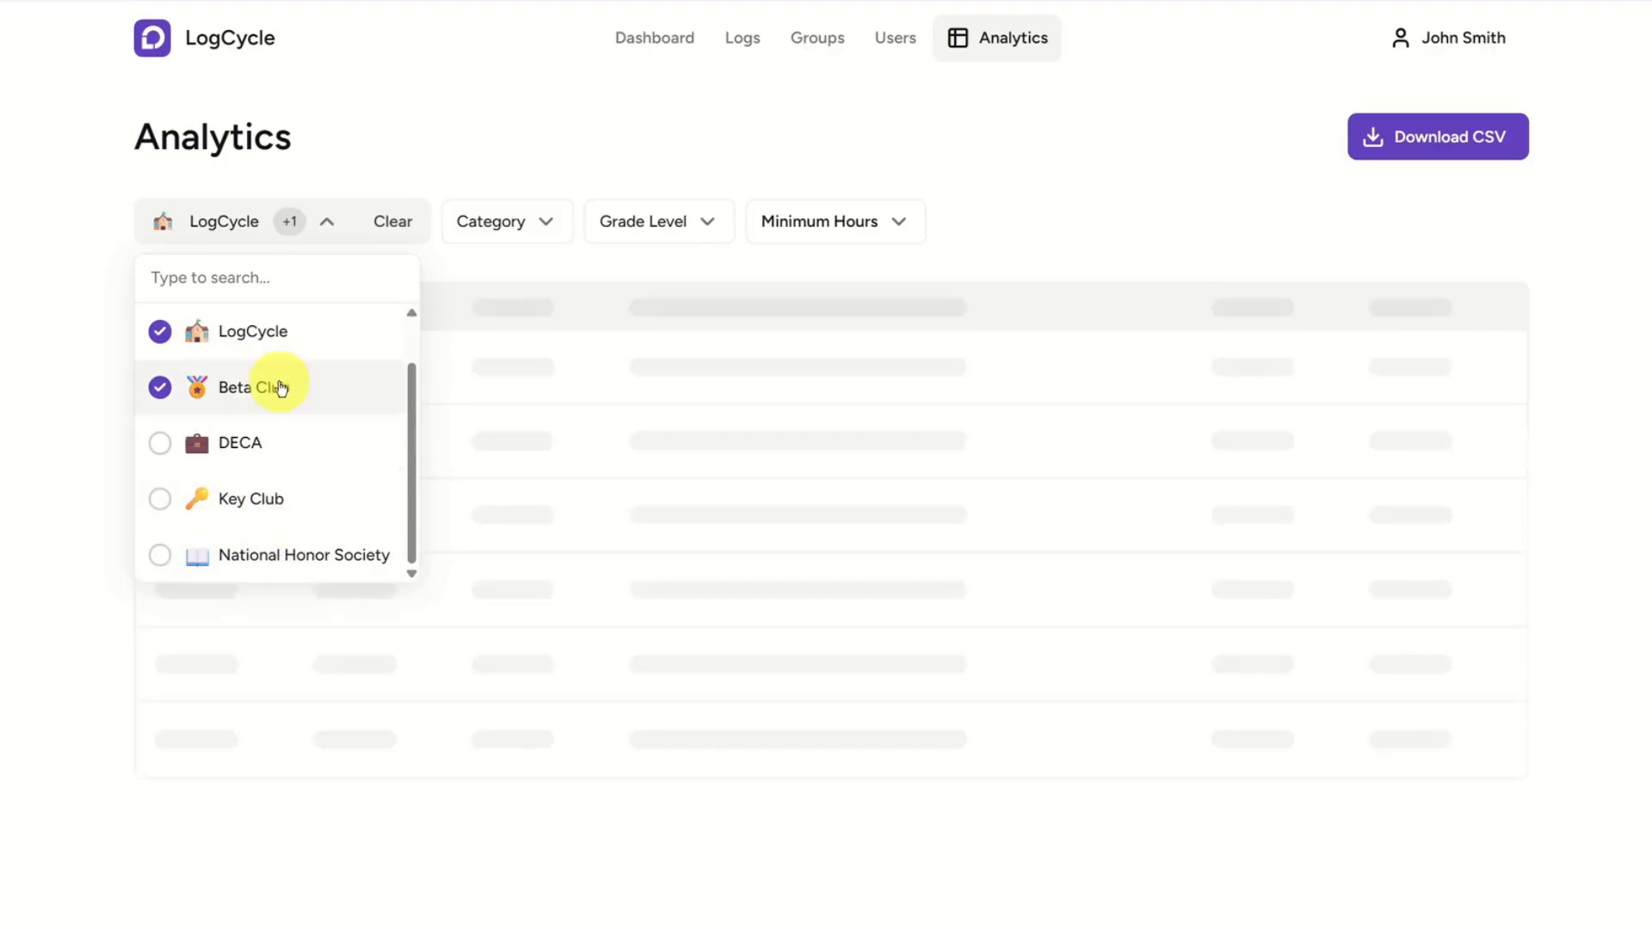
{"action": "left_click", "coordinate": [284, 340]}
{"action": "left_click", "coordinate": [777, 495]}
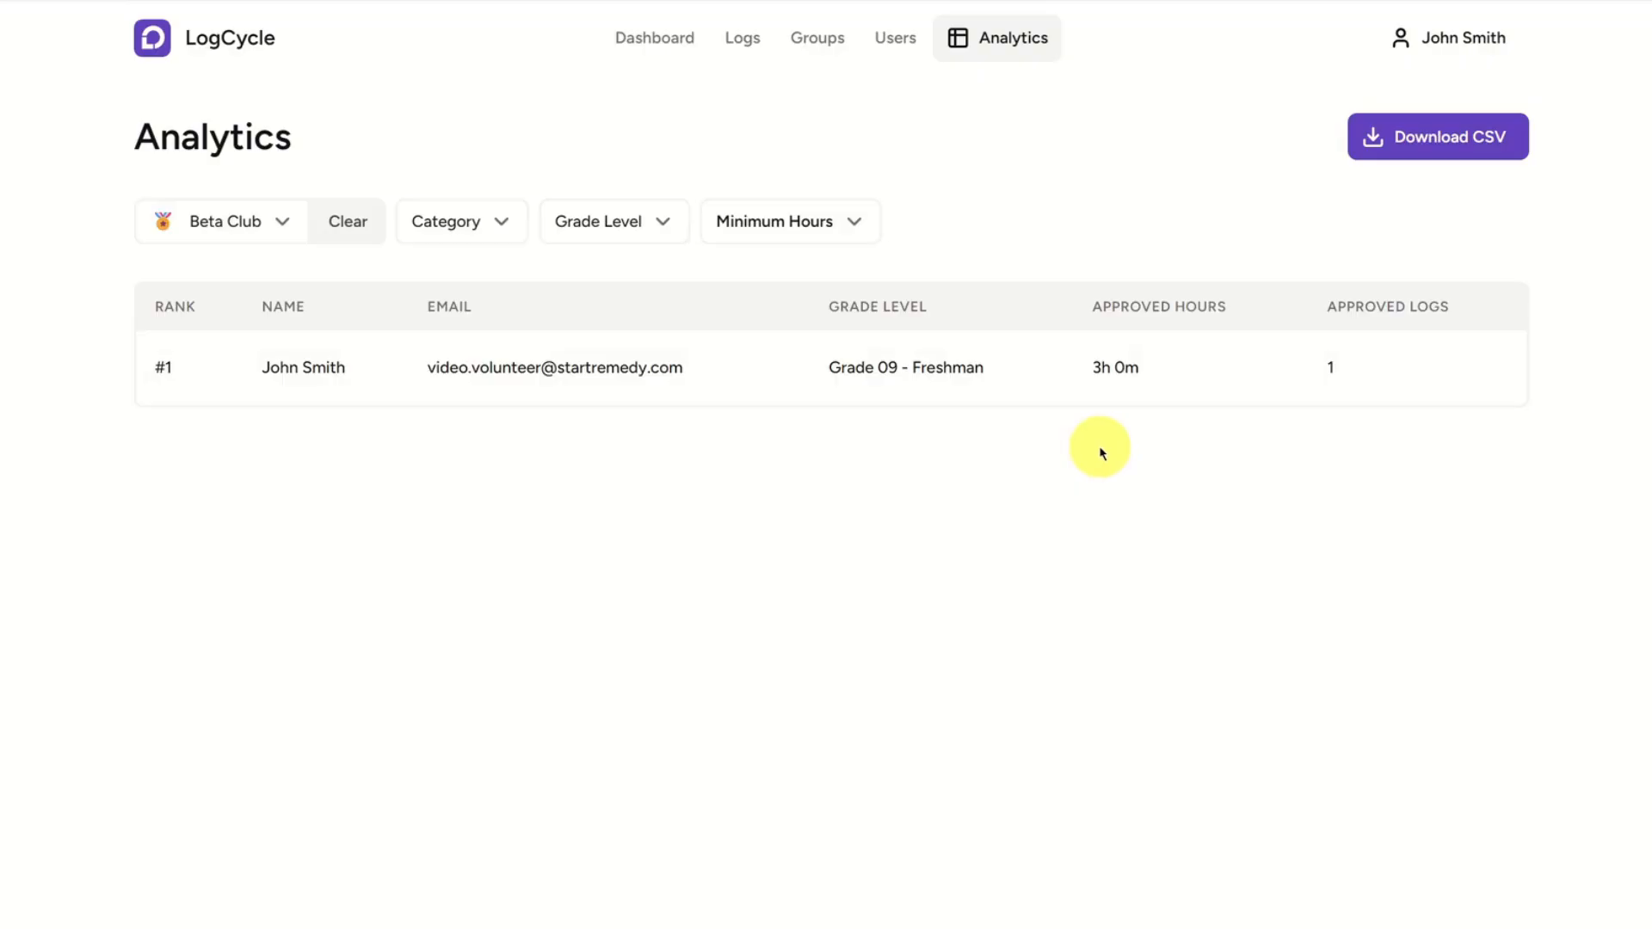
{"action": "left_click", "coordinate": [665, 41]}
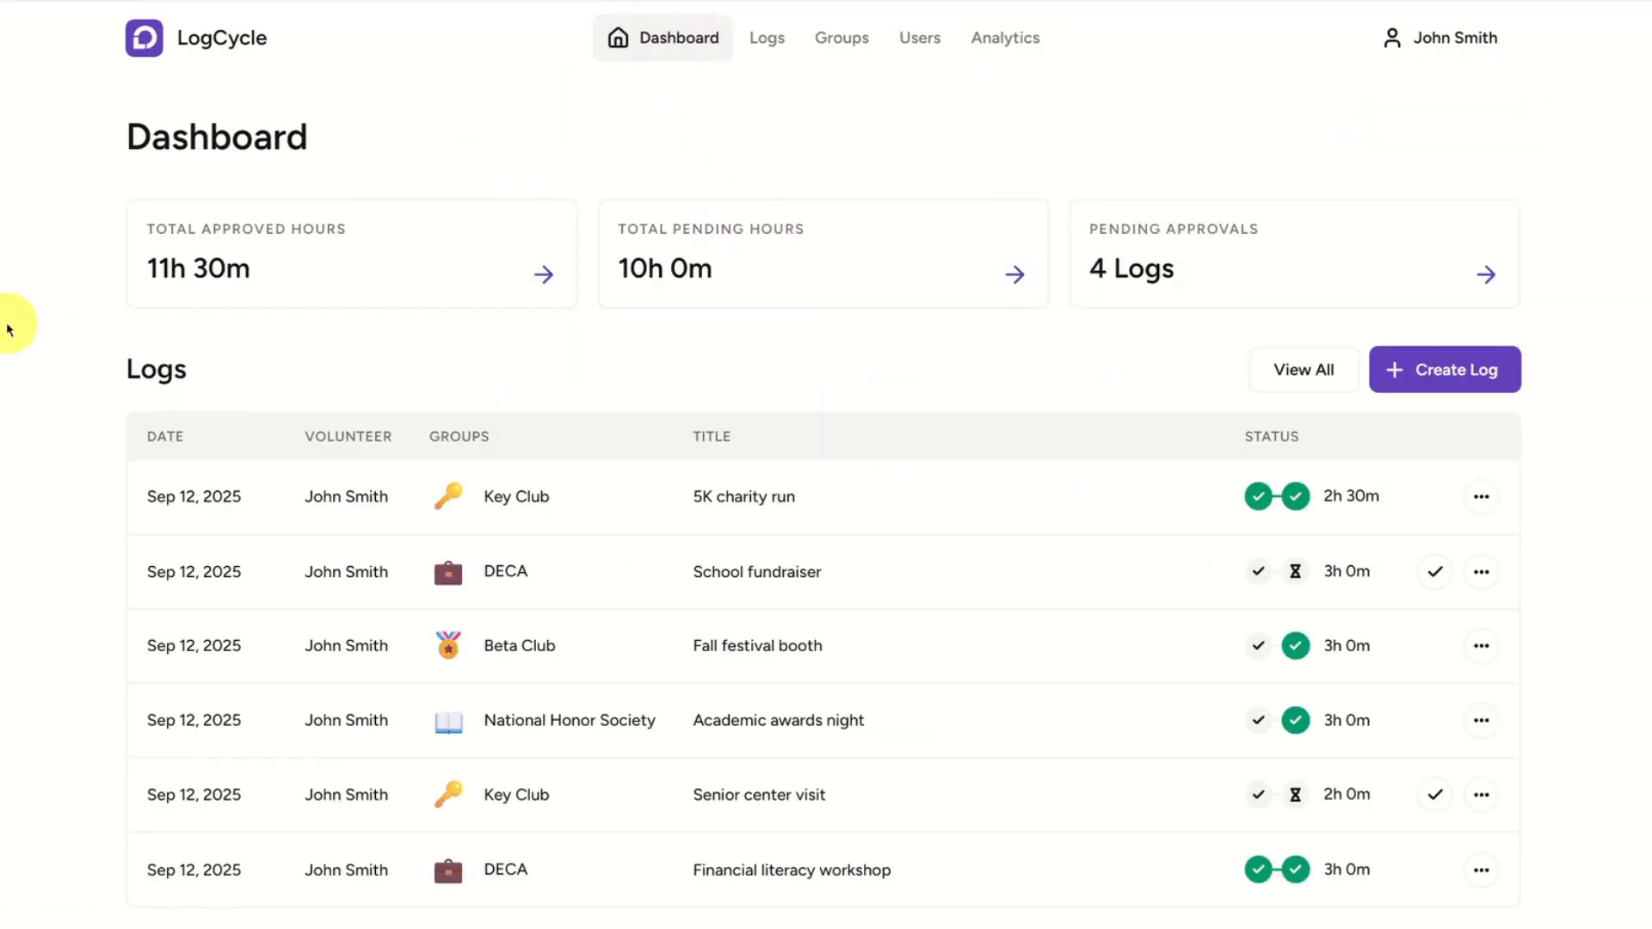